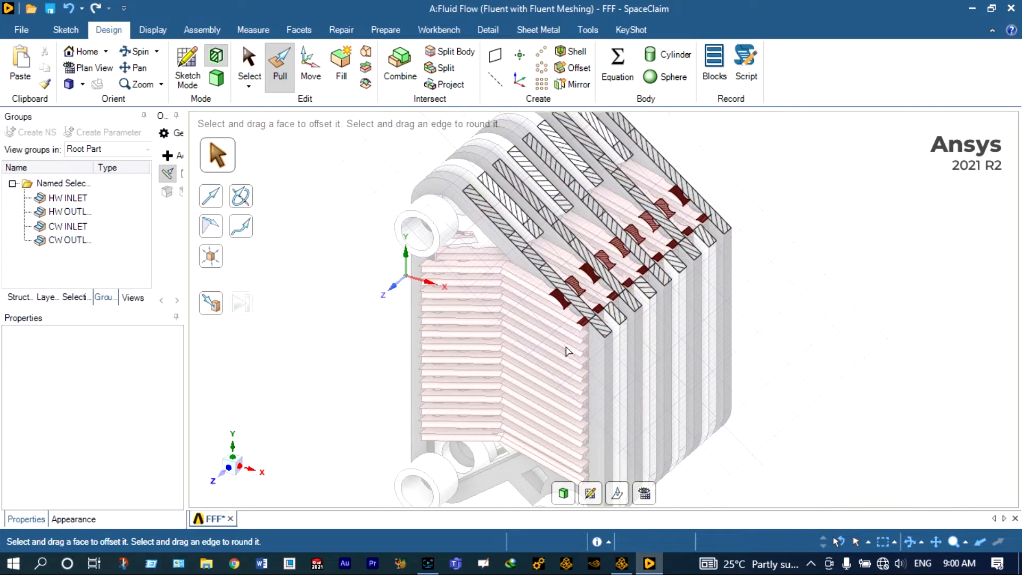
Step: Inspect the plate heat exchanger's faces and port cylinders in the SpaceClaim model
{"action": "left_click", "coordinate": [585, 303]}
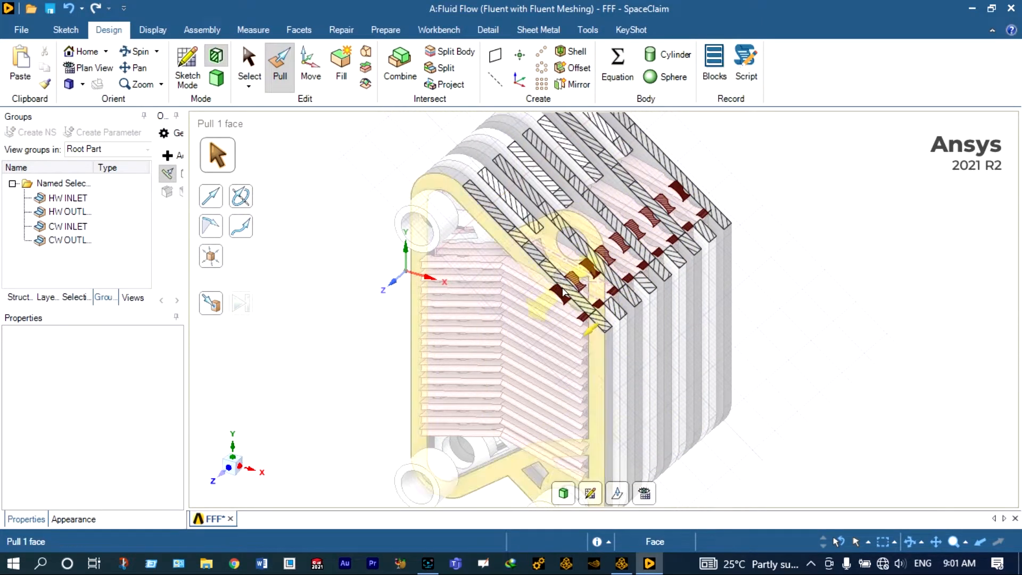
{"action": "scroll", "coordinate": [563, 290], "scroll_direction": "up", "scroll_amount": 1}
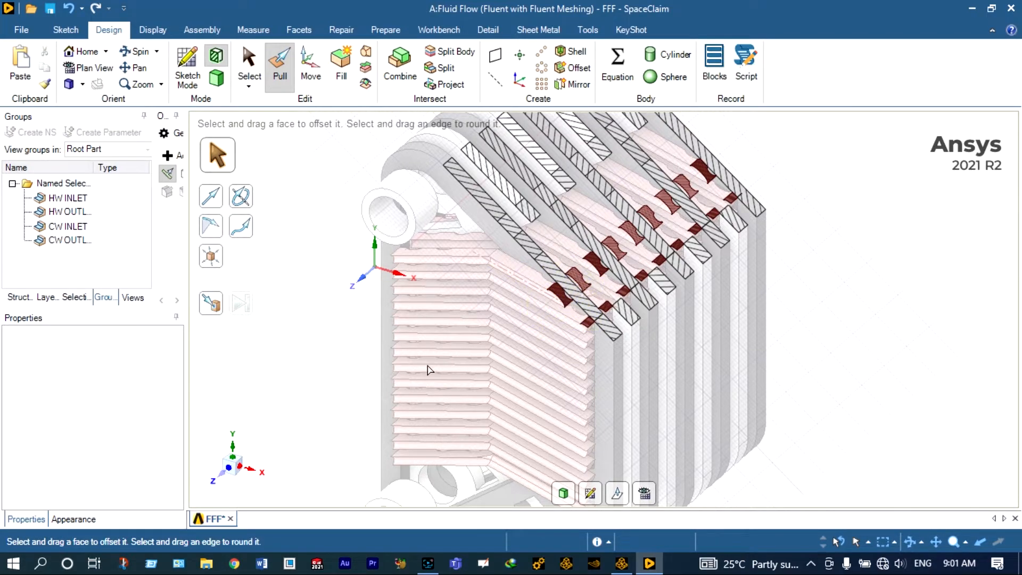
{"action": "scroll", "coordinate": [394, 239], "scroll_direction": "down", "scroll_amount": 1}
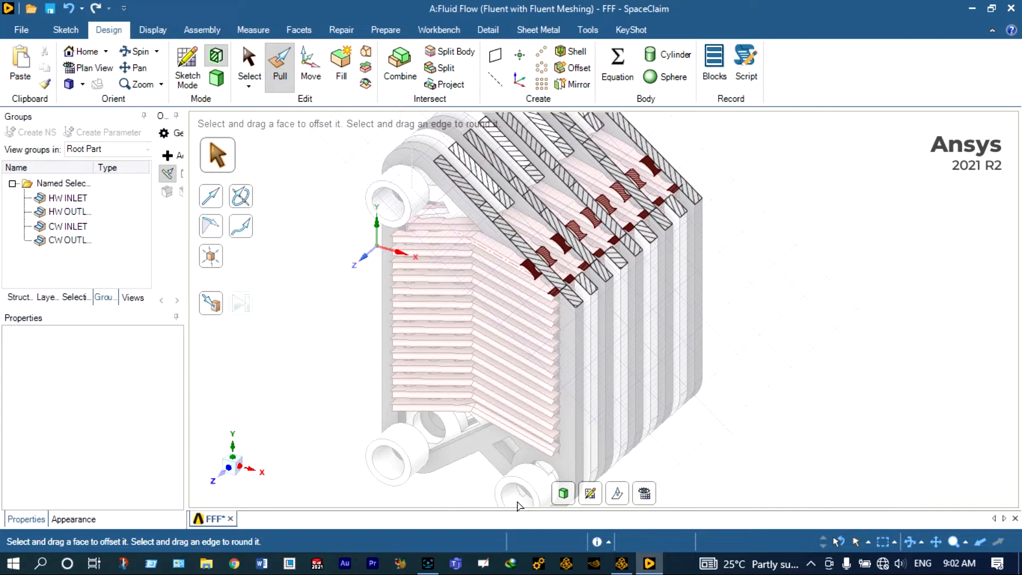
{"action": "scroll", "coordinate": [544, 441], "scroll_direction": "down", "scroll_amount": 2}
{"action": "scroll", "coordinate": [543, 440], "scroll_direction": "down", "scroll_amount": 1}
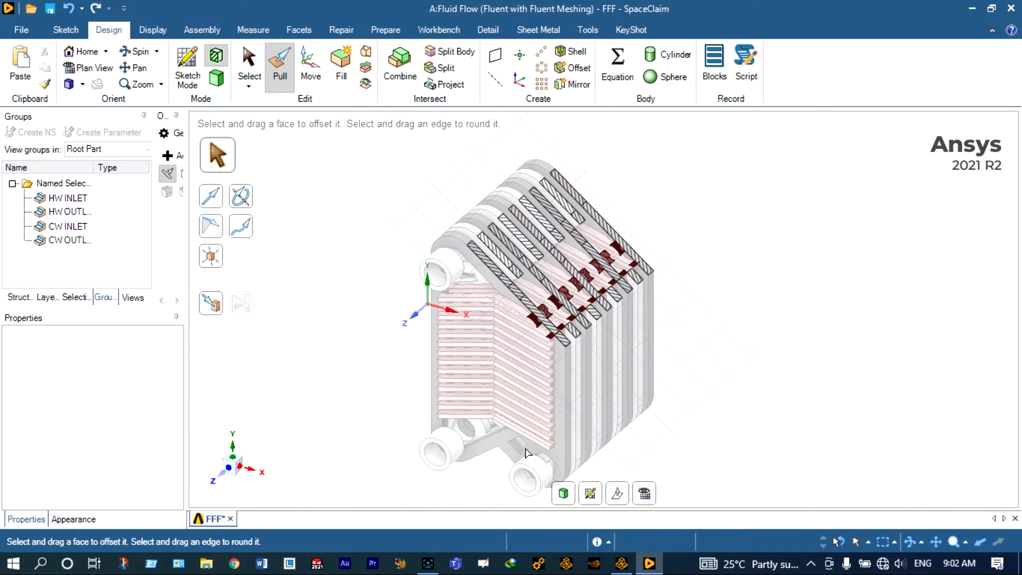
{"action": "scroll", "coordinate": [524, 448], "scroll_direction": "up", "scroll_amount": 1}
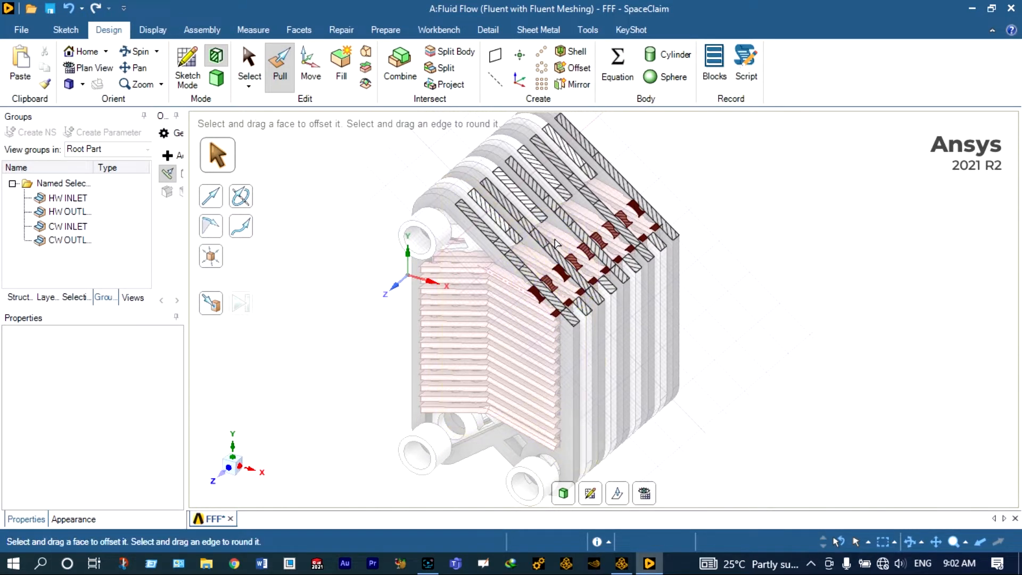
{"action": "left_click", "coordinate": [540, 296]}
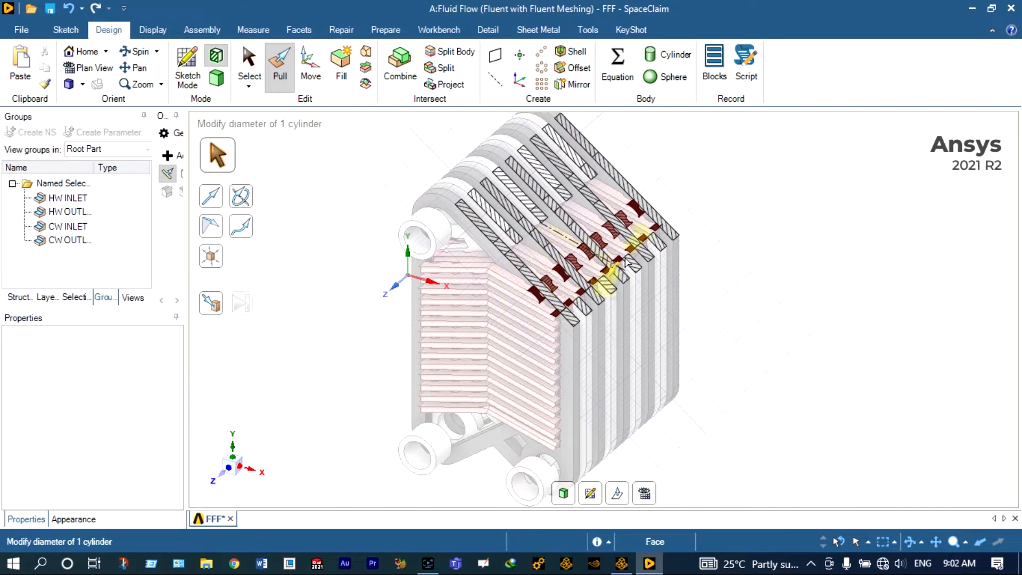
{"action": "left_click", "coordinate": [658, 230]}
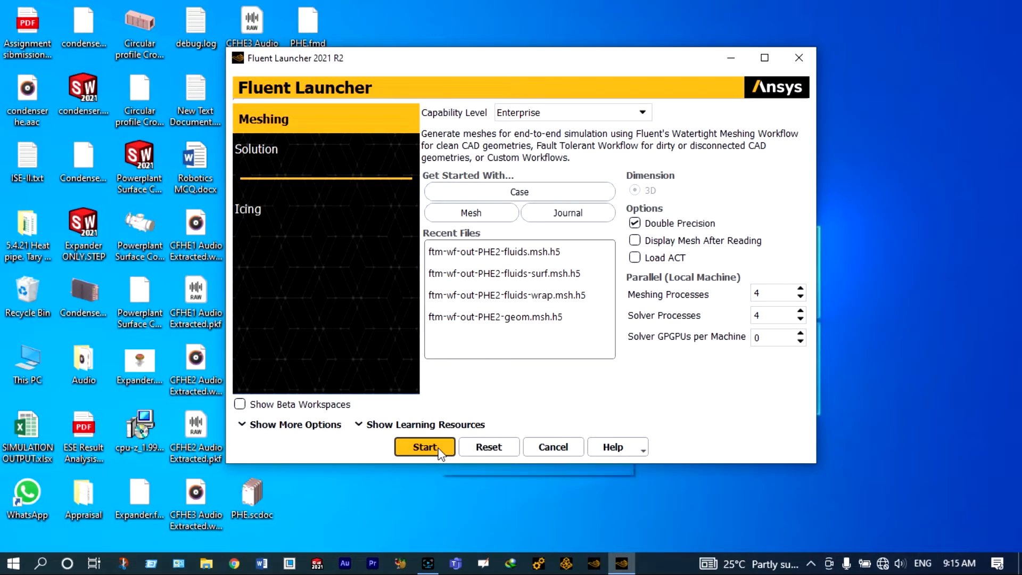
Step: Start Fluent in Meshing mode and choose the Fault-tolerant Meshing workflow
{"action": "left_click", "coordinate": [424, 447]}
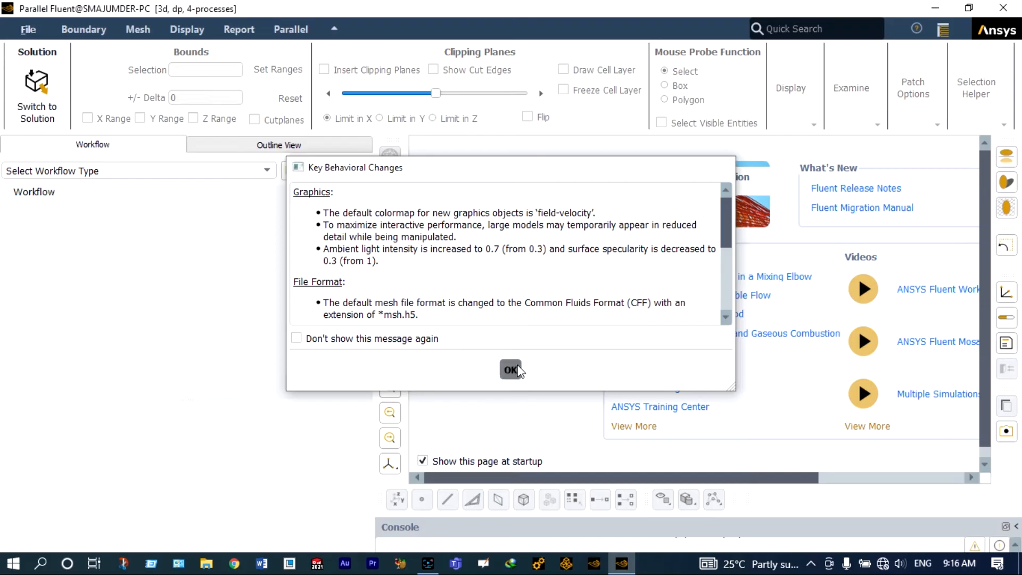
{"action": "left_click", "coordinate": [512, 370]}
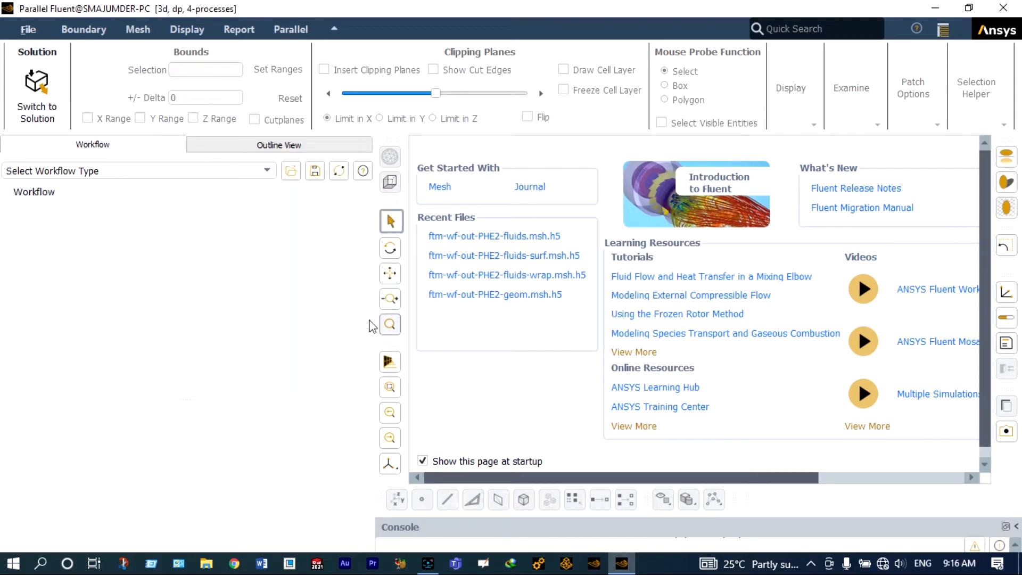
{"action": "left_click", "coordinate": [264, 176]}
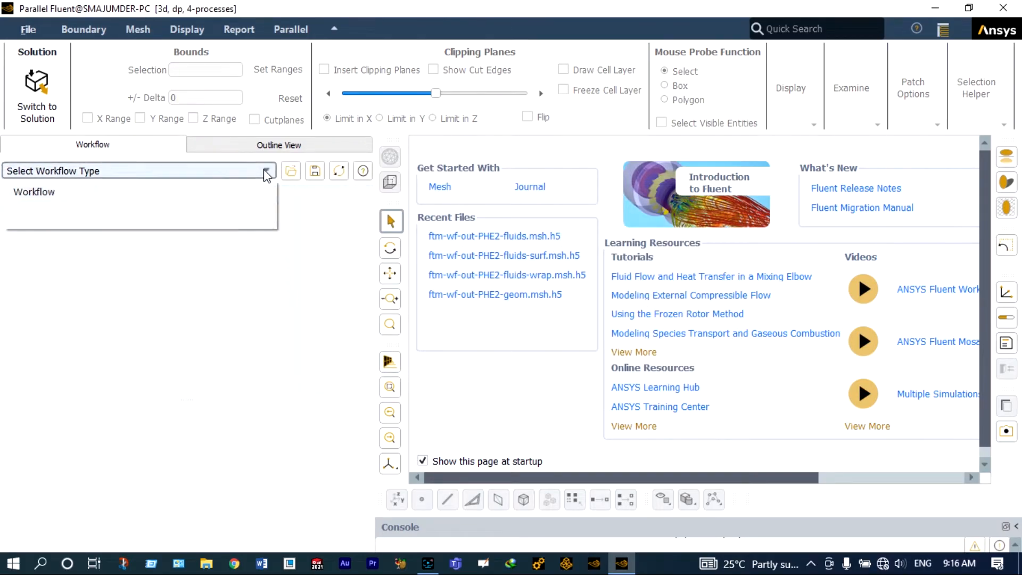
{"action": "left_click", "coordinate": [139, 213]}
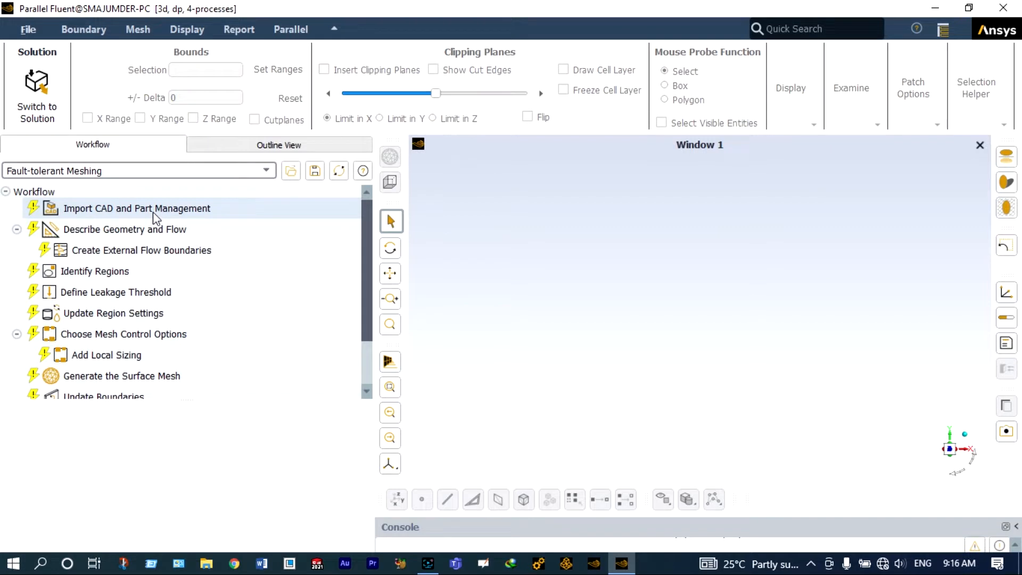
Step: Import the CAD file PHE2.fmd with Custom meshing objects, load it and create the meshing model from its parts
{"action": "left_click", "coordinate": [156, 209]}
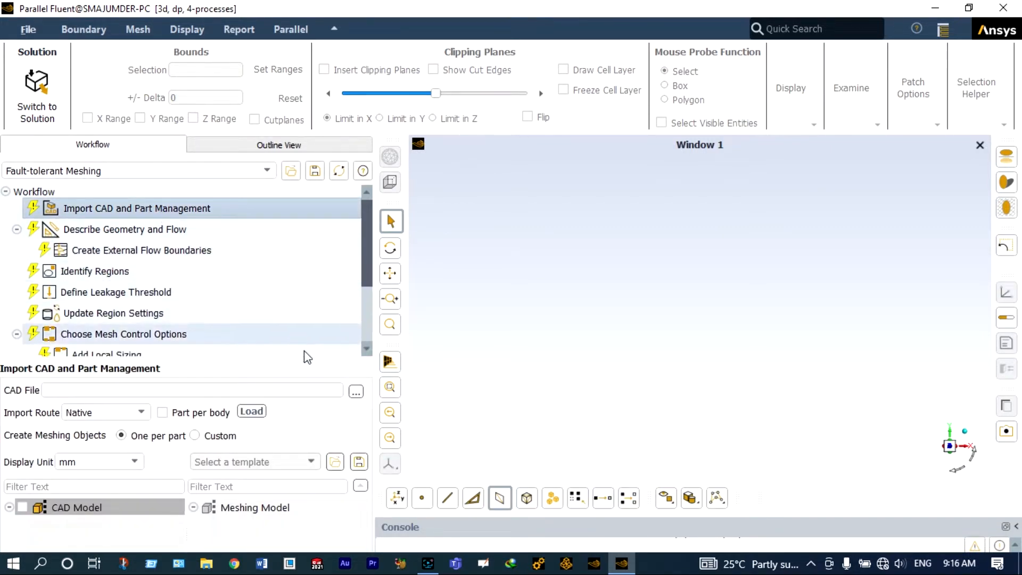
{"action": "left_click", "coordinate": [356, 393]}
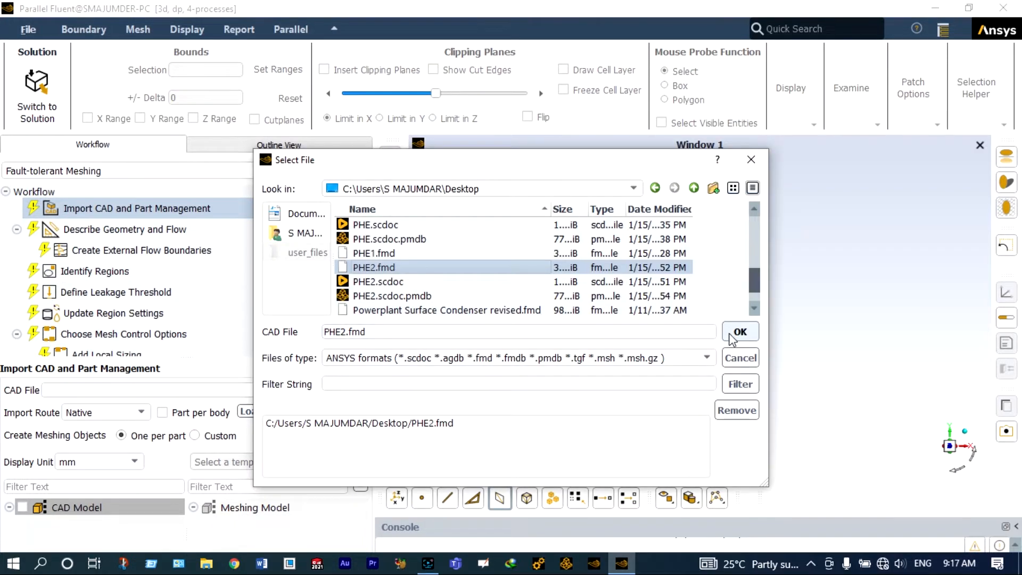
{"action": "left_click", "coordinate": [739, 332]}
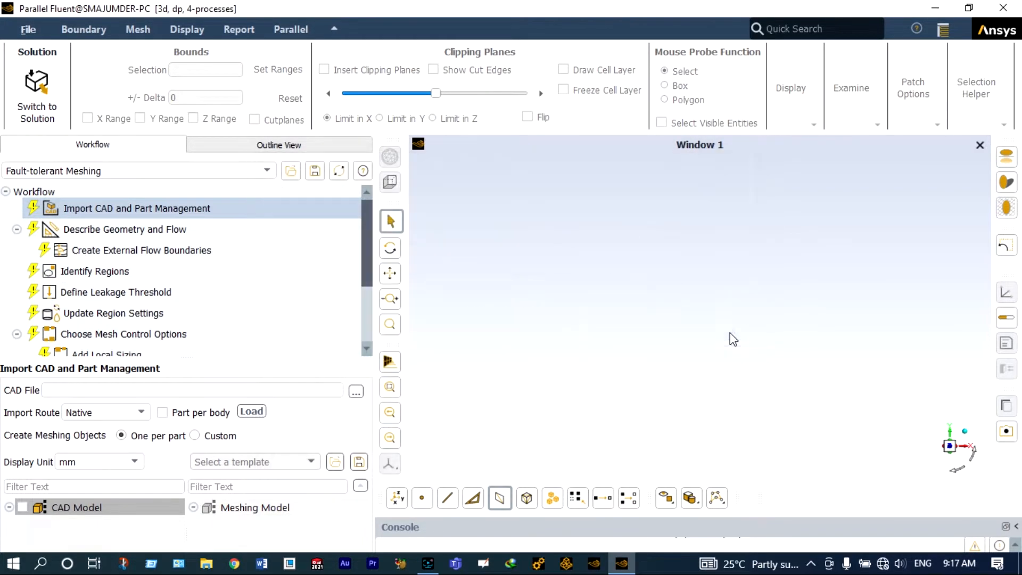
{"action": "left_click", "coordinate": [213, 435]}
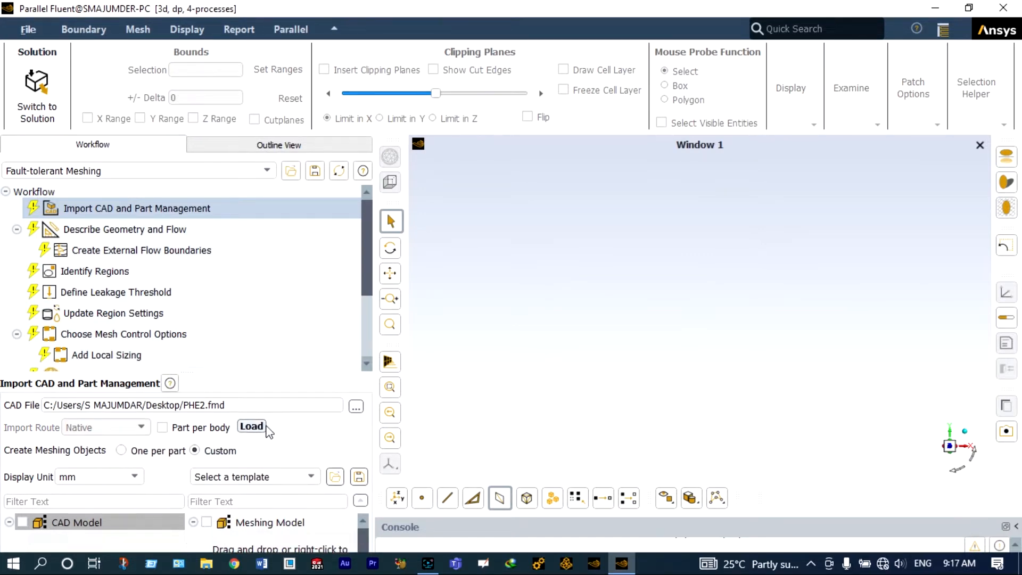
{"action": "left_click", "coordinate": [271, 426]}
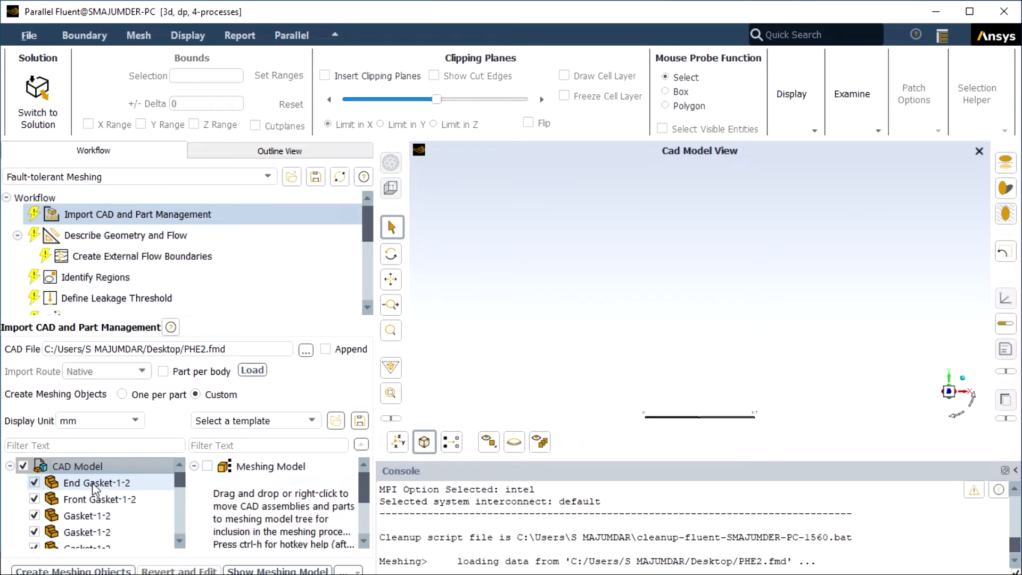
{"action": "right_click", "coordinate": [74, 490]}
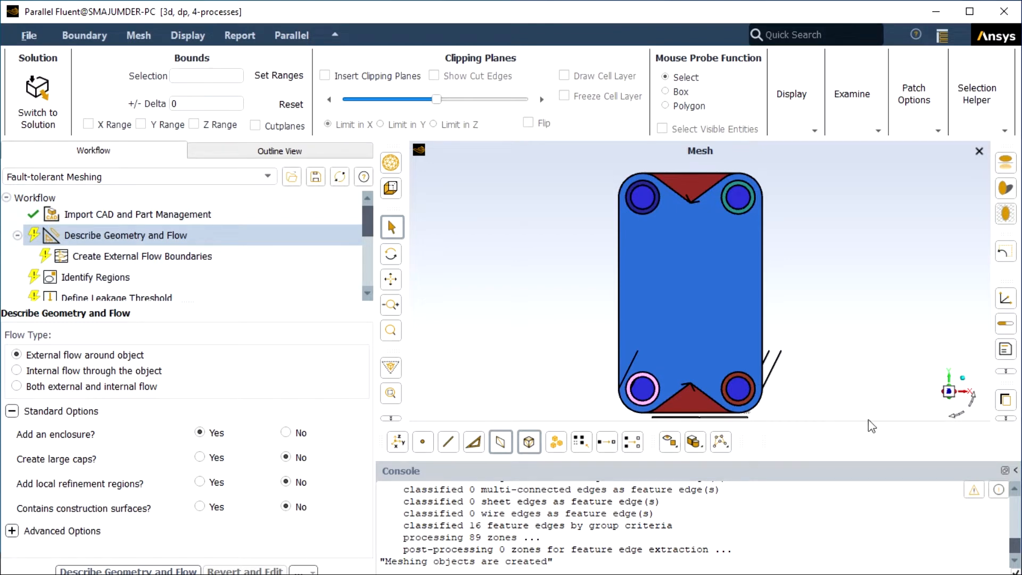
Step: Insert a clipping plane and sweep it along Y and Z to inspect the exchanger's internal channels
{"action": "left_click_drag", "start_coordinate": [962, 417], "coordinate": [823, 382]}
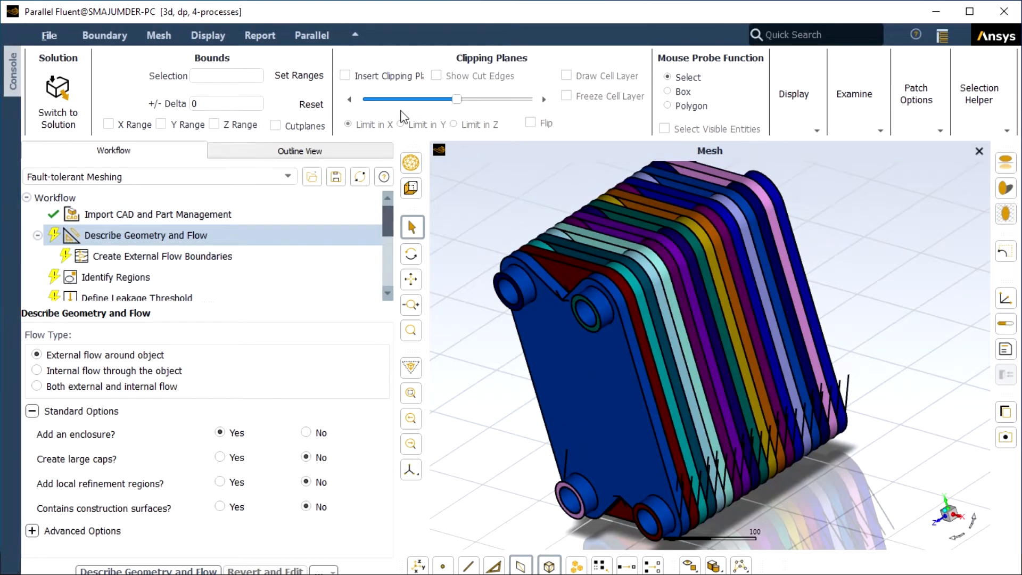
{"action": "left_click", "coordinate": [345, 76]}
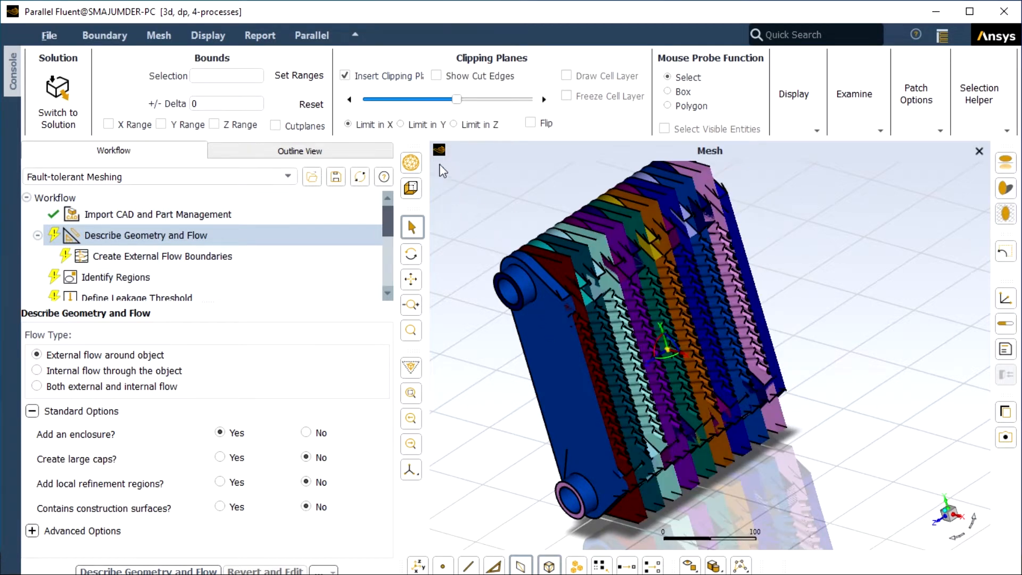
{"action": "left_click", "coordinate": [402, 124]}
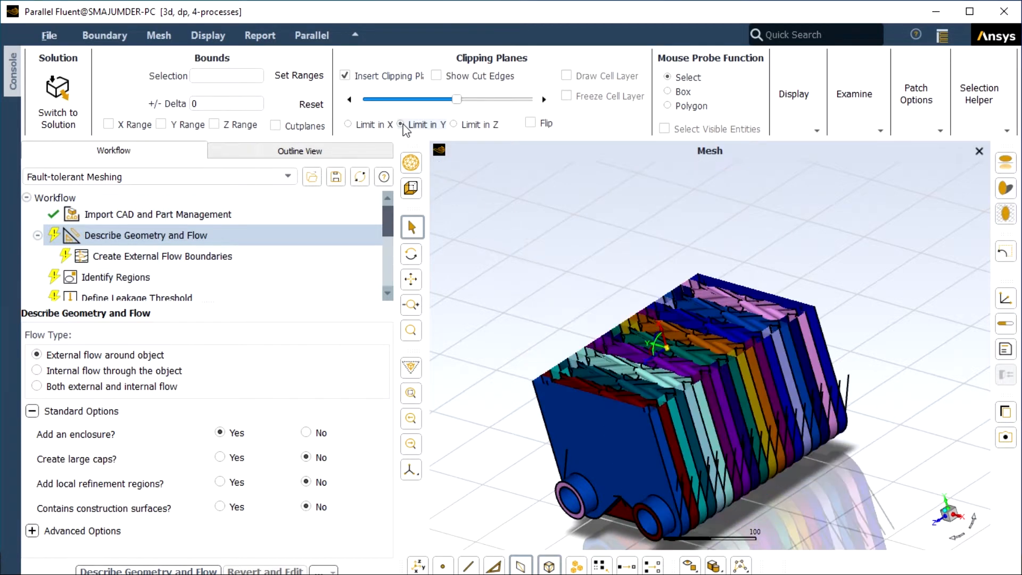
{"action": "scroll", "coordinate": [614, 435], "scroll_direction": "up", "scroll_amount": 5}
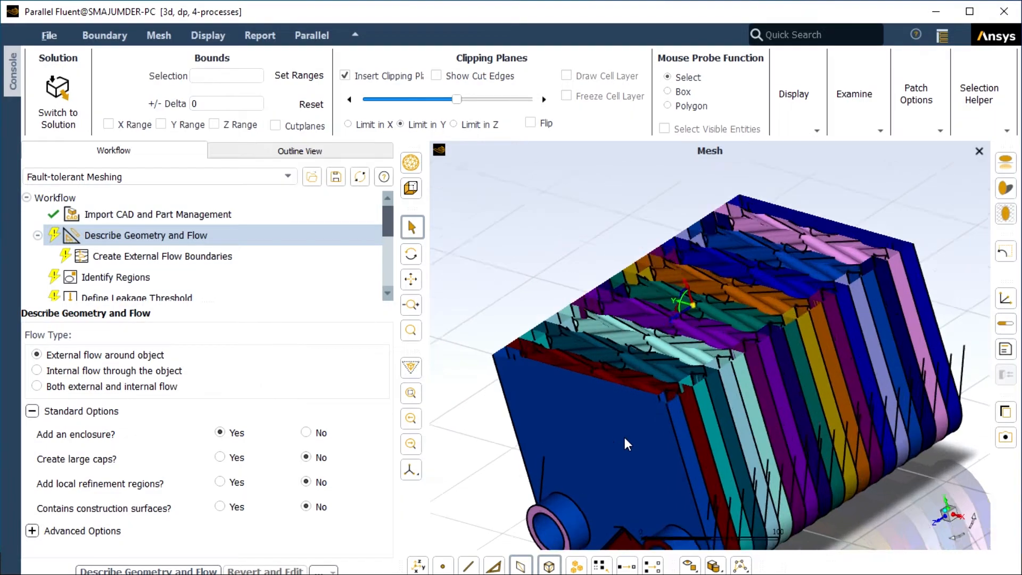
{"action": "left_click", "coordinate": [453, 124]}
{"action": "scroll", "coordinate": [726, 215], "scroll_direction": "down", "scroll_amount": 5}
{"action": "scroll", "coordinate": [726, 216], "scroll_direction": "up", "scroll_amount": 4}
{"action": "left_click_drag", "start_coordinate": [457, 100], "coordinate": [534, 109]}
{"action": "left_click", "coordinate": [940, 527]}
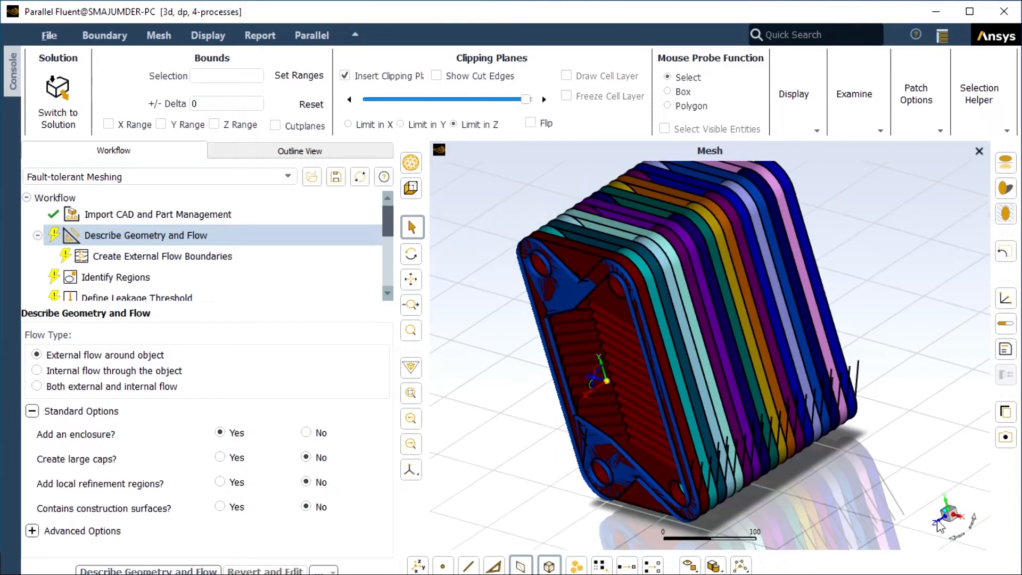
{"action": "scroll", "coordinate": [763, 382], "scroll_direction": "up", "scroll_amount": 3}
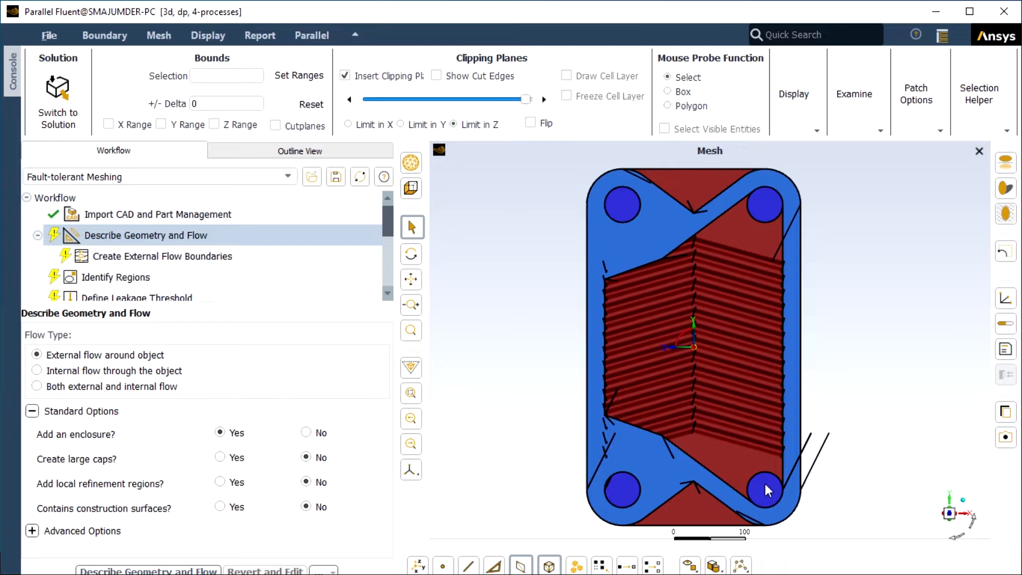
{"action": "left_click_drag", "start_coordinate": [763, 461], "coordinate": [715, 318]}
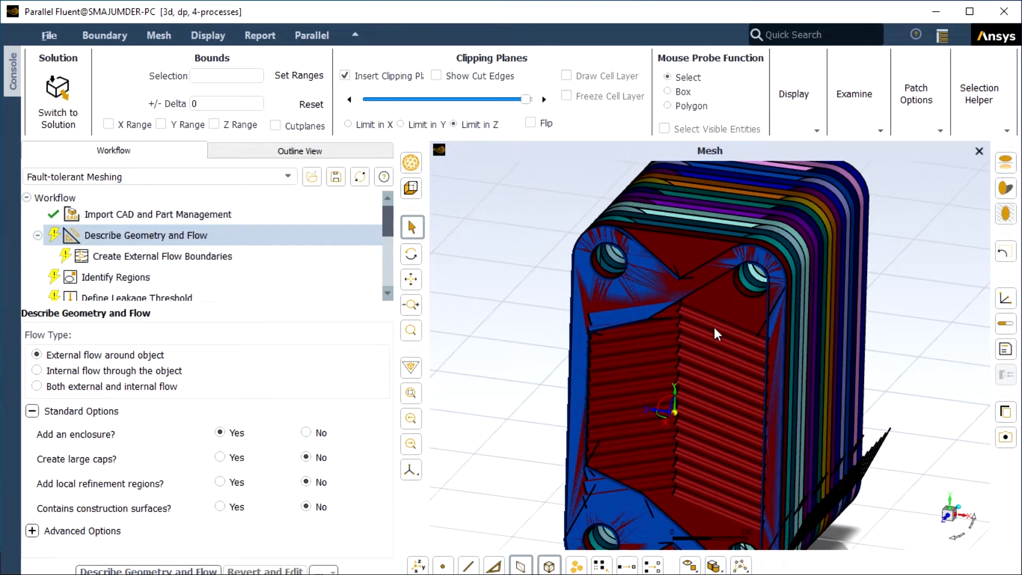
{"action": "left_click_drag", "start_coordinate": [738, 300], "coordinate": [692, 373]}
{"action": "left_click_drag", "start_coordinate": [523, 103], "coordinate": [521, 101]}
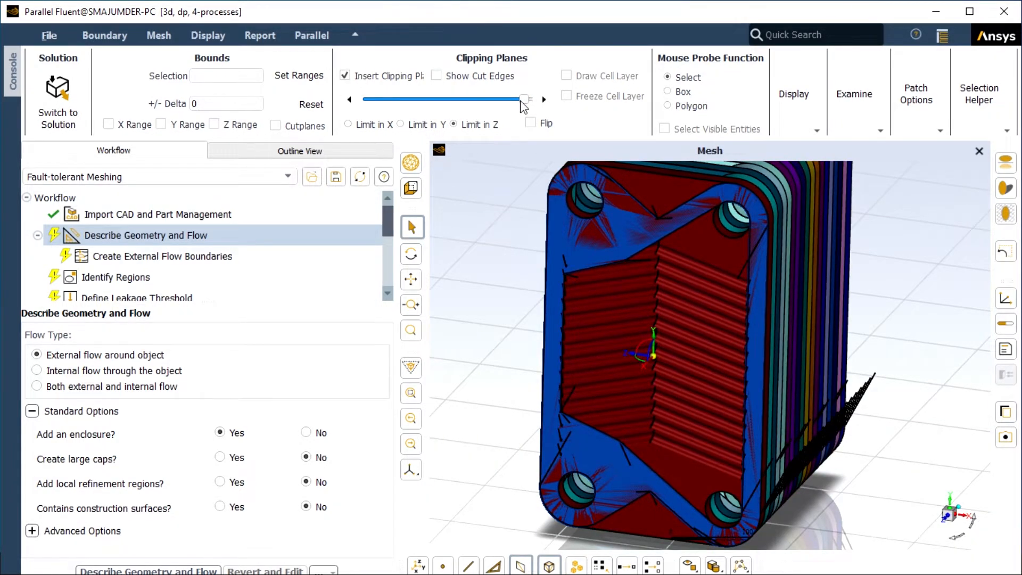
{"action": "left_click_drag", "start_coordinate": [523, 101], "coordinate": [518, 100]}
{"action": "left_click_drag", "start_coordinate": [517, 100], "coordinate": [524, 101]}
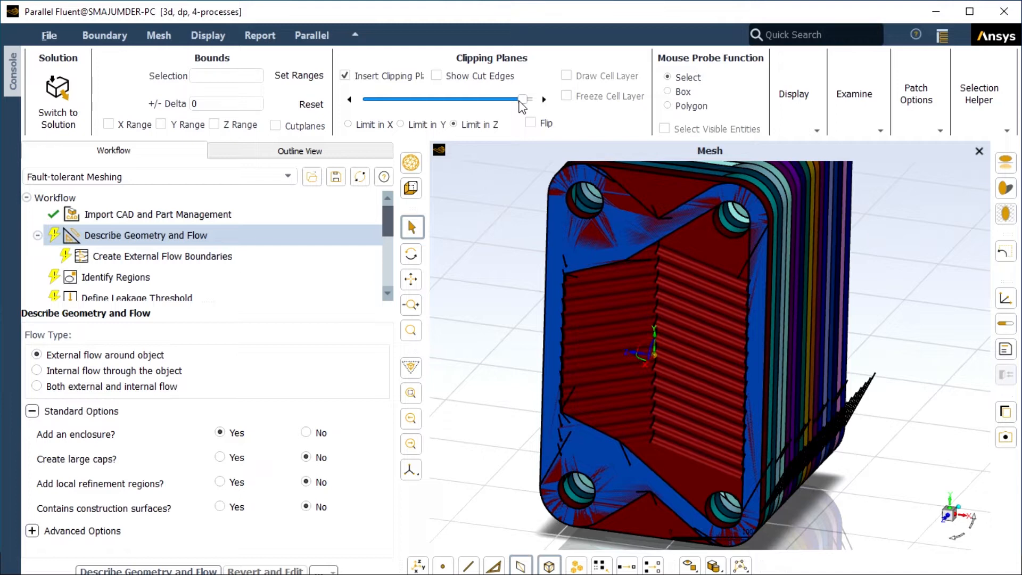
{"action": "left_click_drag", "start_coordinate": [521, 101], "coordinate": [519, 100]}
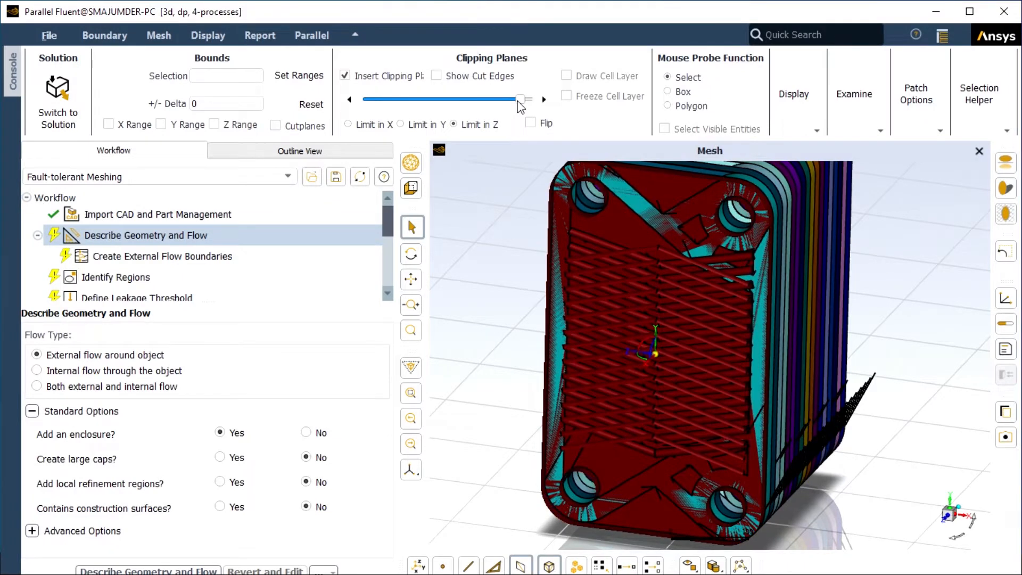
{"action": "left_click_drag", "start_coordinate": [519, 100], "coordinate": [515, 100]}
{"action": "left_click_drag", "start_coordinate": [515, 100], "coordinate": [519, 100]}
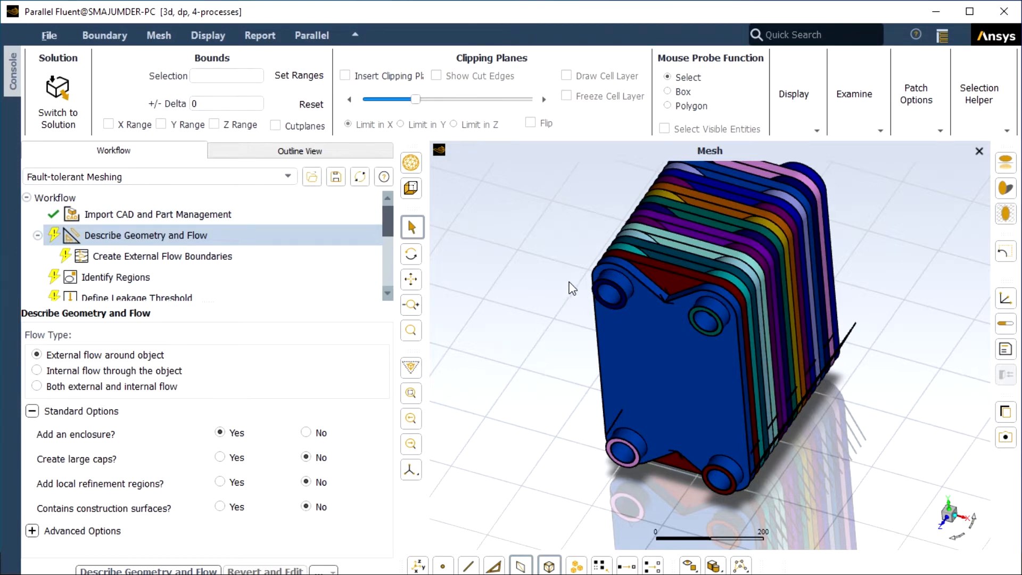
Step: Set the flow type to internal flow through the object and confirm the geometry description
{"action": "left_click", "coordinate": [37, 370]}
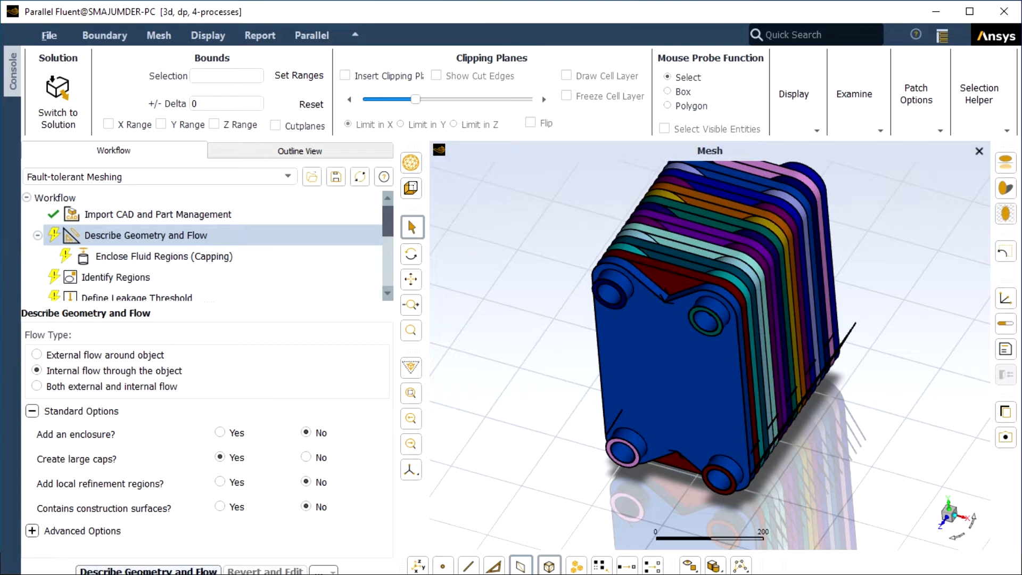
{"action": "left_click", "coordinate": [148, 570]}
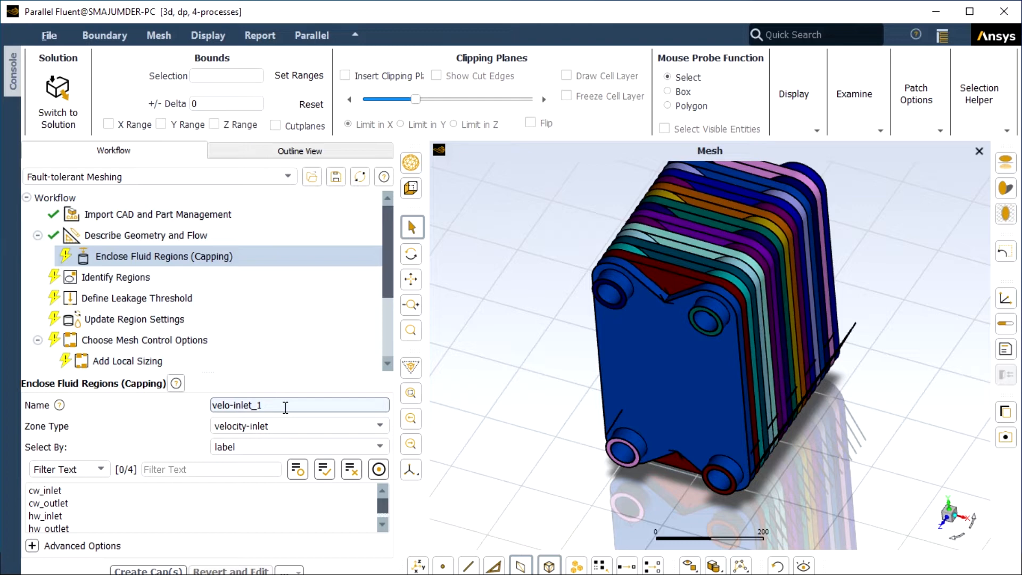
Step: Create a velocity-inlet cap named cap1 on the hw_inlet label
{"action": "left_click", "coordinate": [64, 514]}
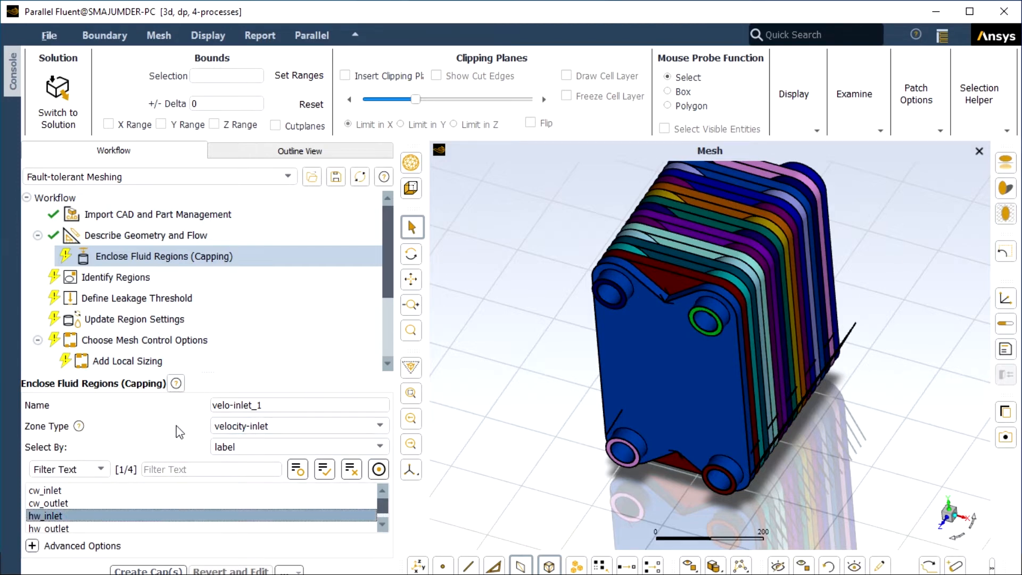
{"action": "left_click", "coordinate": [271, 406]}
{"action": "key", "text": "BackSpace"}
{"action": "key", "text": "BackSpace"}
{"action": "key", "text": "BackSpace"}
{"action": "key", "text": "BackSpace"}
{"action": "key", "text": "BackSpace"}
{"action": "key", "text": "BackSpace"}
{"action": "key", "text": "BackSpace"}
{"action": "key", "text": "BackSpace"}
{"action": "key", "text": "BackSpace"}
{"action": "key", "text": "BackSpace"}
{"action": "key", "text": "BackSpace"}
{"action": "key", "text": "BackSpace"}
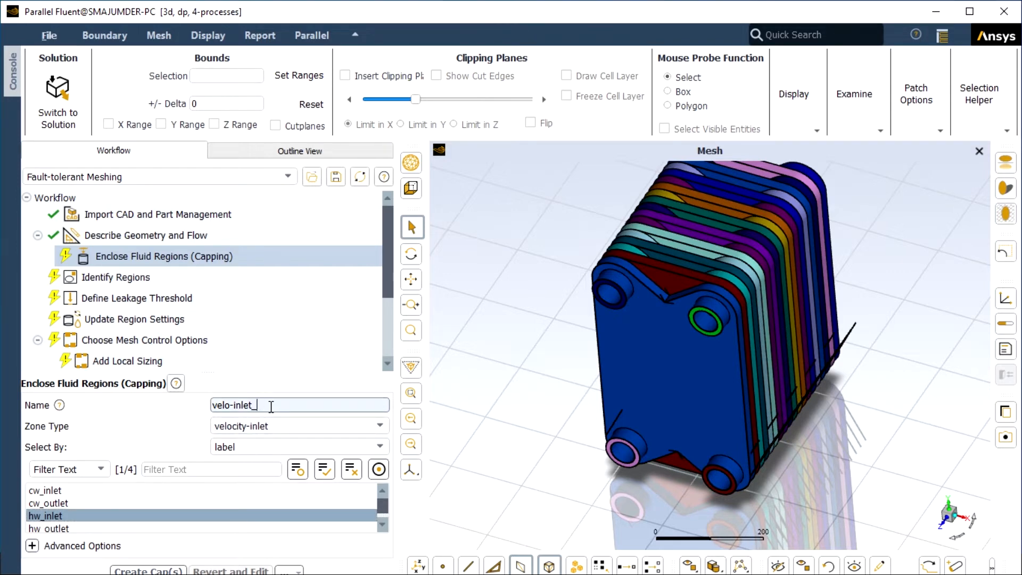
{"action": "type", "text": "cap1"}
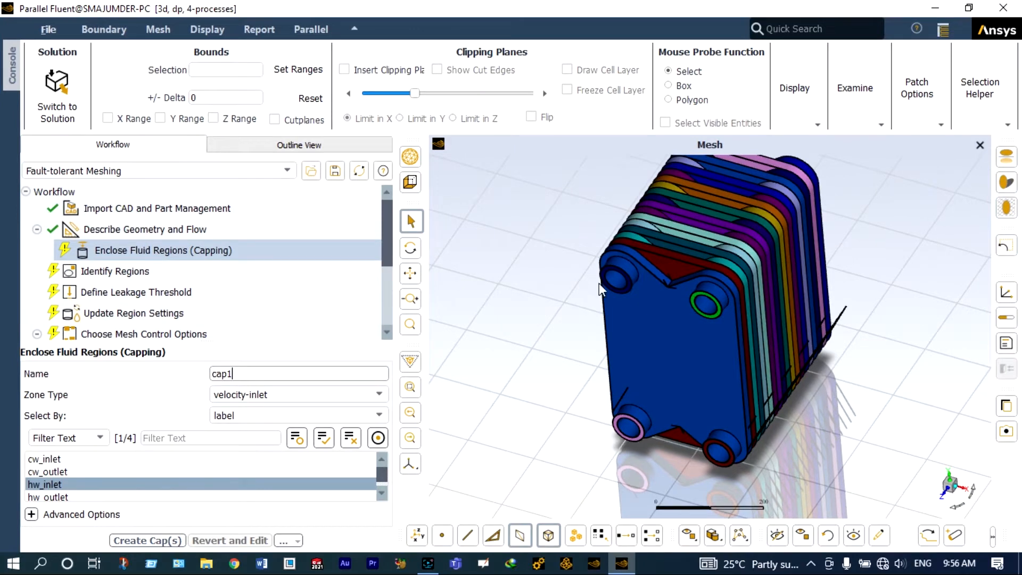
{"action": "left_click", "coordinate": [173, 538]}
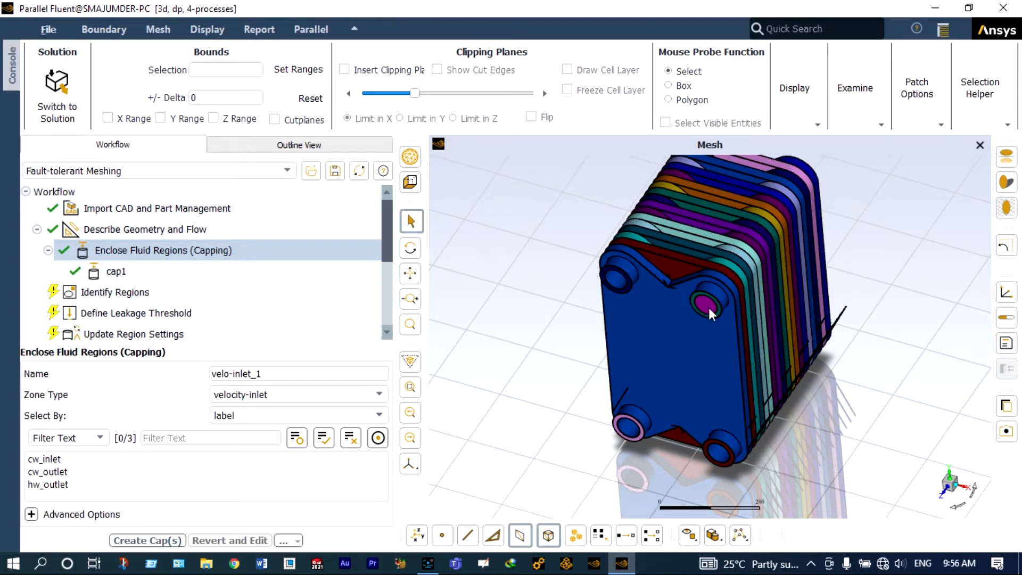
{"action": "mouse_move", "coordinate": [380, 274]}
Step: Create a velocity-inlet cap named cap2 on the cw_inlet label
{"action": "left_click", "coordinate": [57, 459]}
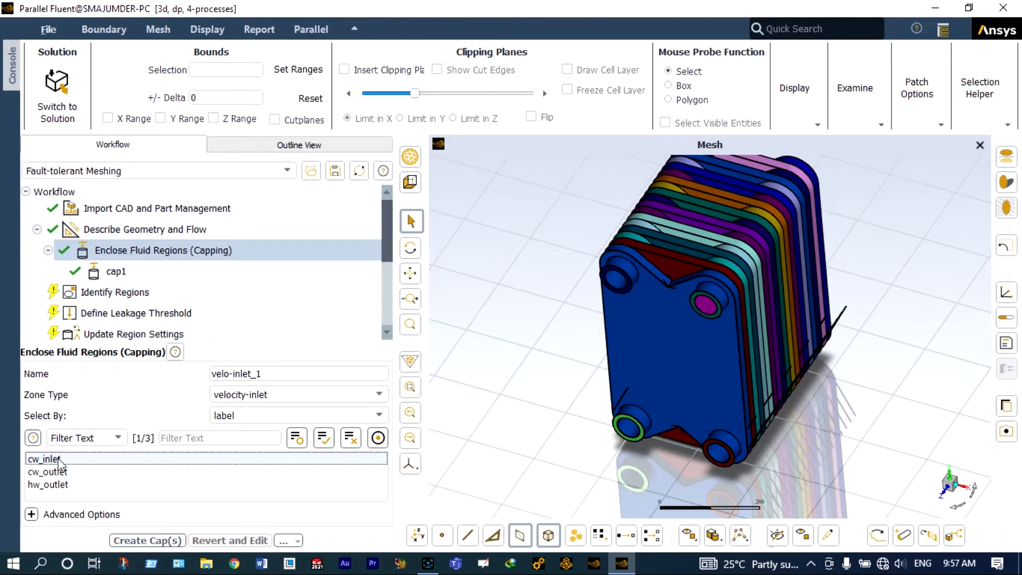
{"action": "left_click", "coordinate": [256, 373]}
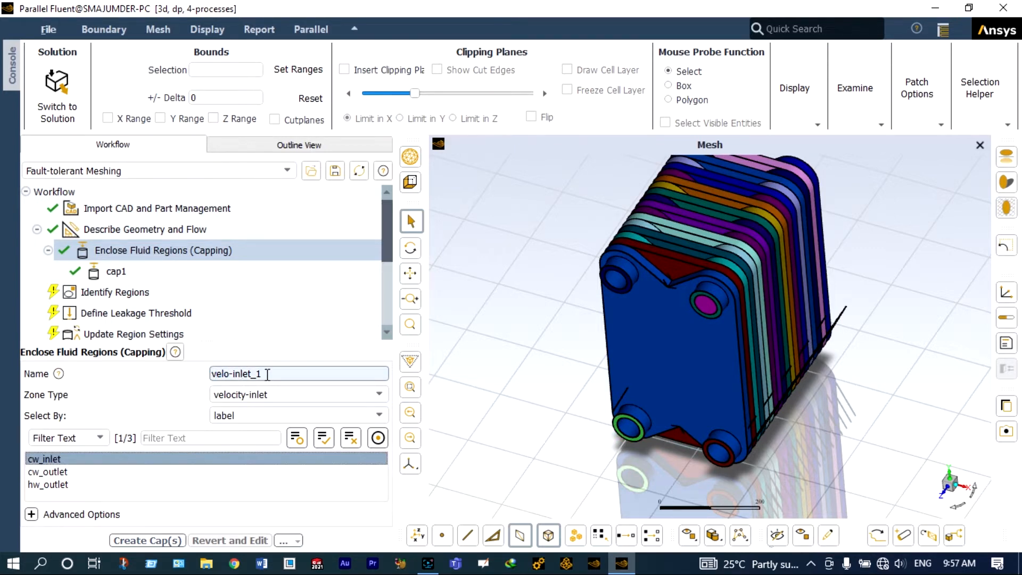
{"action": "key", "text": "BackSpace"}
{"action": "key", "text": "BackSpace"}
{"action": "key", "text": "BackSpace"}
{"action": "key", "text": "BackSpace"}
{"action": "key", "text": "BackSpace"}
{"action": "key", "text": "BackSpace"}
{"action": "key", "text": "BackSpace"}
{"action": "key", "text": "BackSpace"}
{"action": "key", "text": "BackSpace"}
{"action": "key", "text": "BackSpace"}
{"action": "key", "text": "BackSpace"}
{"action": "key", "text": "BackSpace"}
{"action": "type", "text": "cap2"}
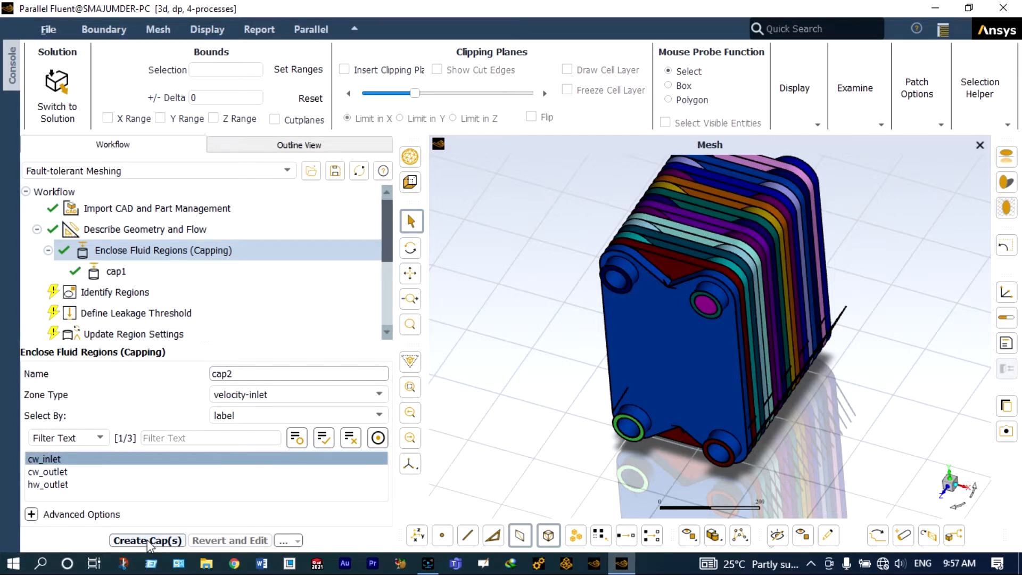
{"action": "left_click", "coordinate": [148, 541]}
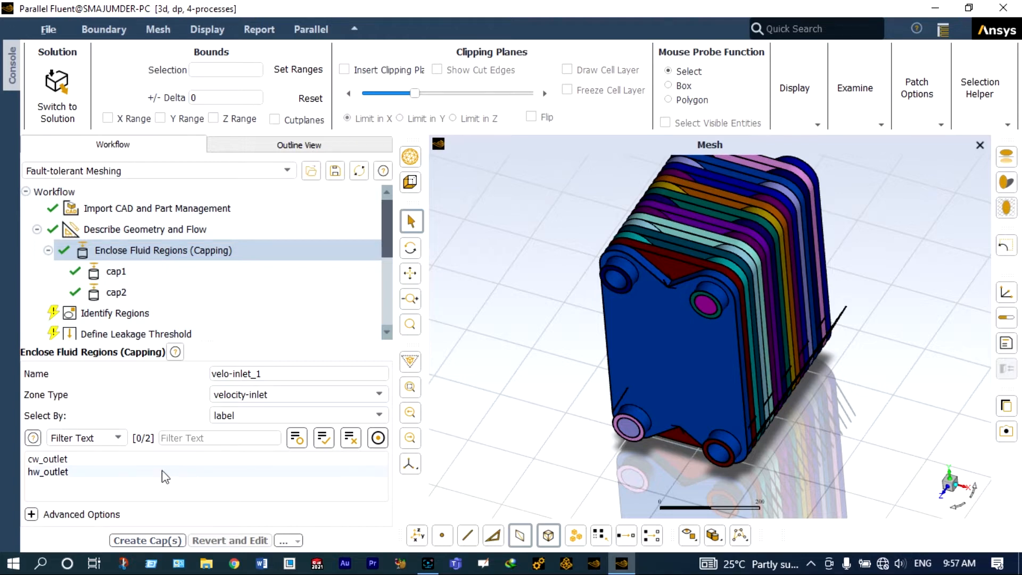
Step: Create a pressure-outlet cap named cap3 on the hw_outlet label
{"action": "left_click", "coordinate": [68, 474]}
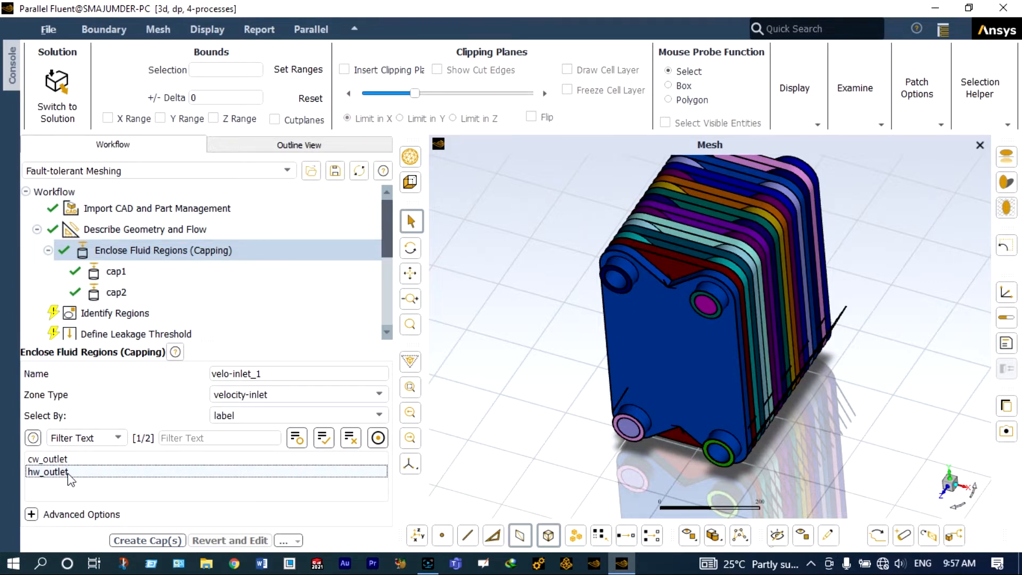
{"action": "left_click", "coordinate": [379, 395]}
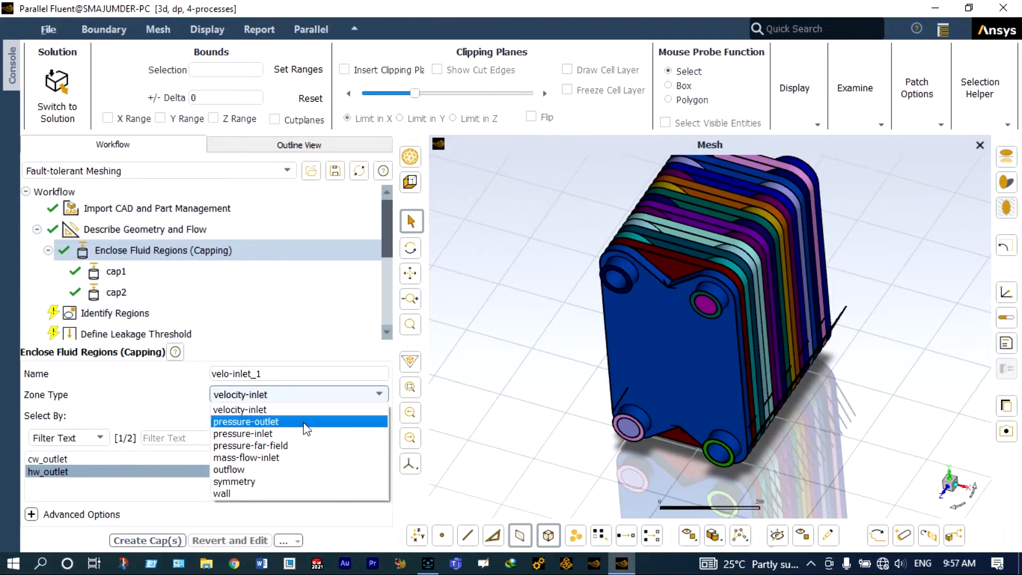
{"action": "left_click", "coordinate": [306, 422]}
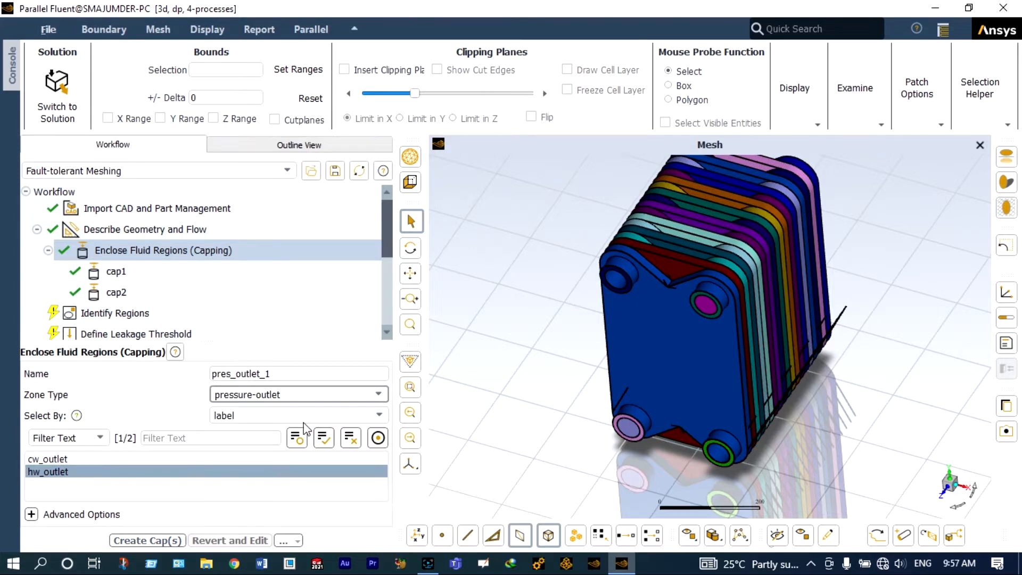
{"action": "left_click", "coordinate": [275, 374]}
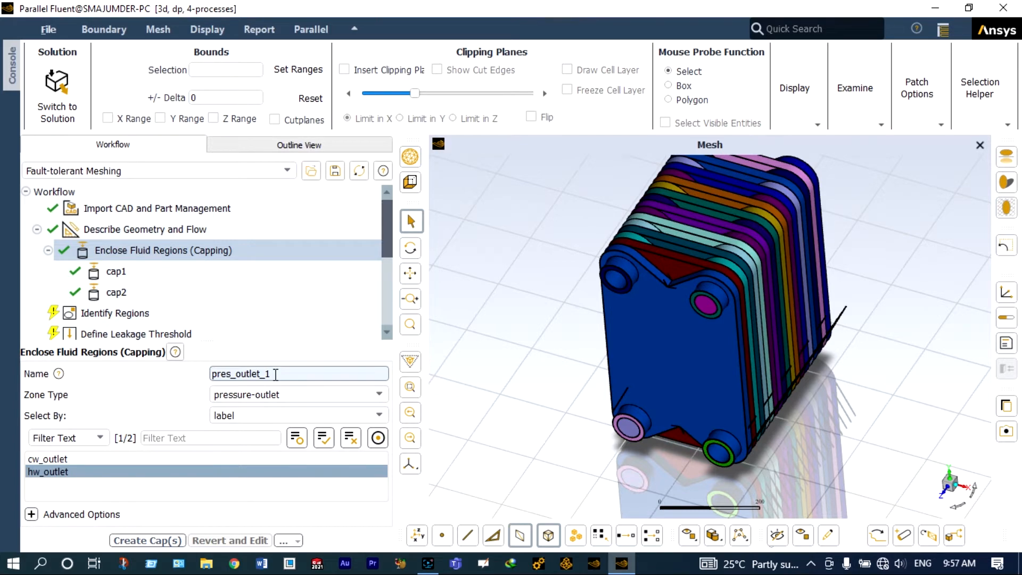
{"action": "key", "text": "BackSpace"}
{"action": "key", "text": "BackSpace"}
{"action": "key", "text": "BackSpace"}
{"action": "key", "text": "BackSpace"}
{"action": "key", "text": "BackSpace"}
{"action": "key", "text": "BackSpace"}
{"action": "key", "text": "BackSpace"}
{"action": "key", "text": "BackSpace"}
{"action": "key", "text": "BackSpace"}
{"action": "key", "text": "BackSpace"}
{"action": "key", "text": "BackSpace"}
{"action": "key", "text": "BackSpace"}
{"action": "key", "text": "BackSpace"}
{"action": "type", "text": "cap3"}
{"action": "left_click", "coordinate": [158, 540]}
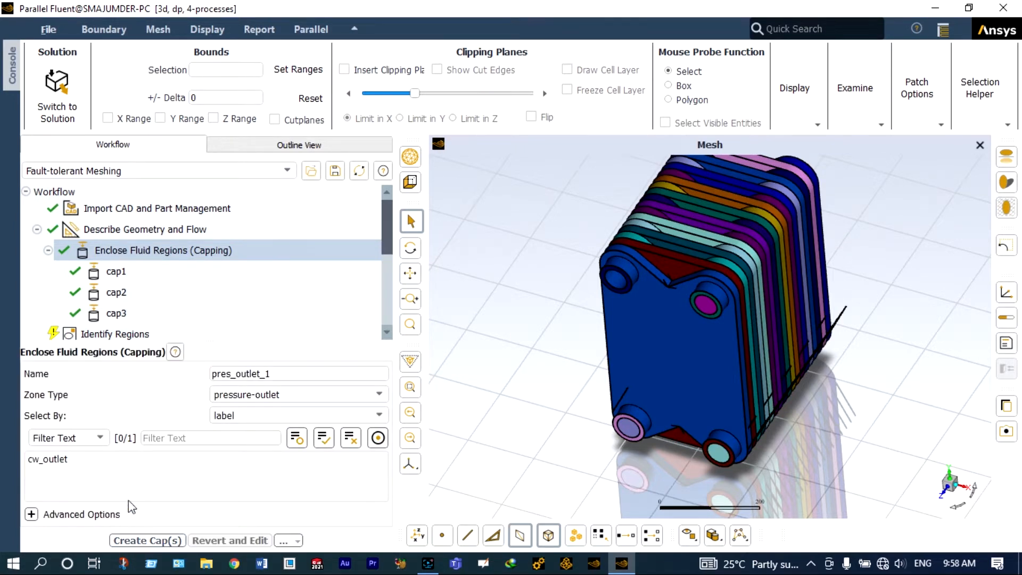
Step: Create a pressure-outlet cap named cap4 on the cw_outlet label
{"action": "left_click", "coordinate": [65, 461]}
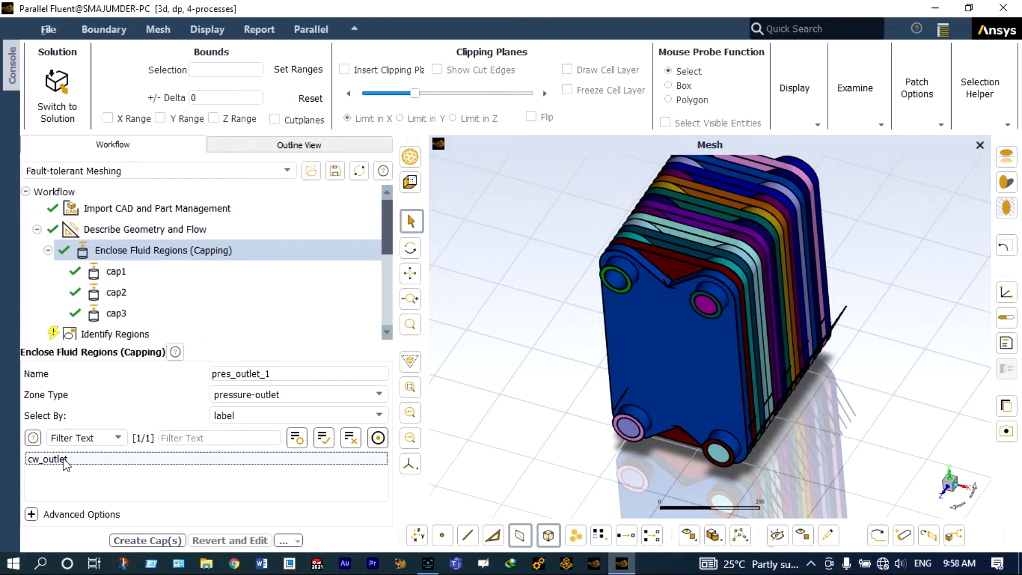
{"action": "left_click", "coordinate": [279, 374]}
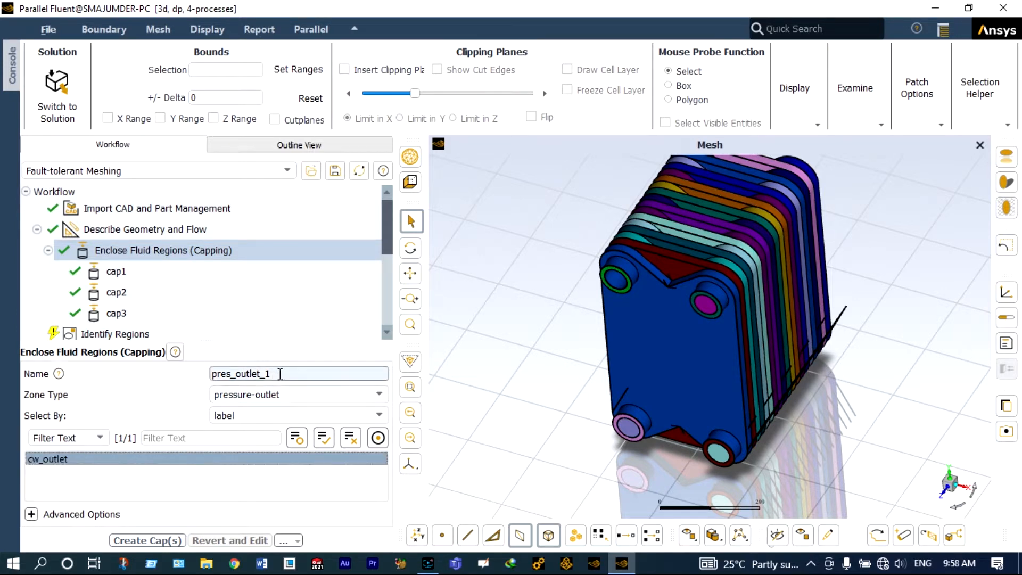
{"action": "key", "text": "BackSpace"}
{"action": "key", "text": "BackSpace"}
{"action": "key", "text": "BackSpace"}
{"action": "key", "text": "BackSpace"}
{"action": "key", "text": "BackSpace"}
{"action": "key", "text": "BackSpace"}
{"action": "key", "text": "BackSpace"}
{"action": "key", "text": "BackSpace"}
{"action": "key", "text": "BackSpace"}
{"action": "key", "text": "BackSpace"}
{"action": "key", "text": "BackSpace"}
{"action": "key", "text": "BackSpace"}
{"action": "key", "text": "BackSpace"}
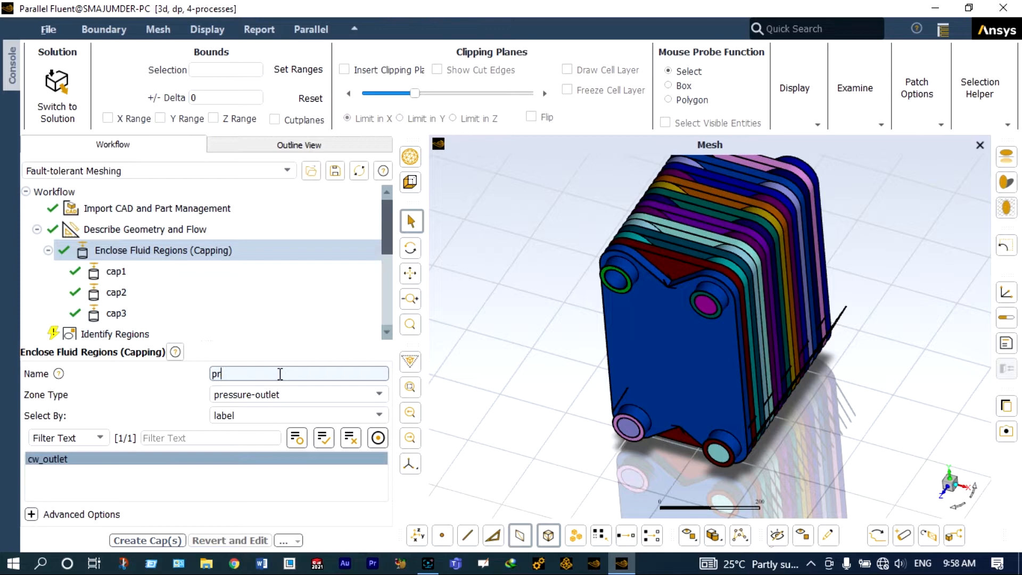
{"action": "type", "text": "cap4"}
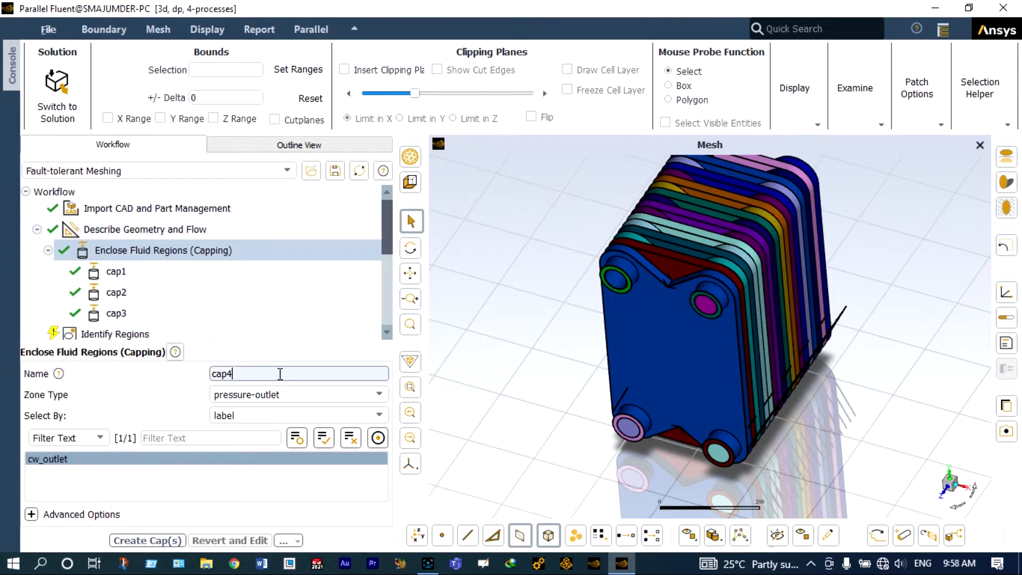
{"action": "left_click", "coordinate": [153, 540]}
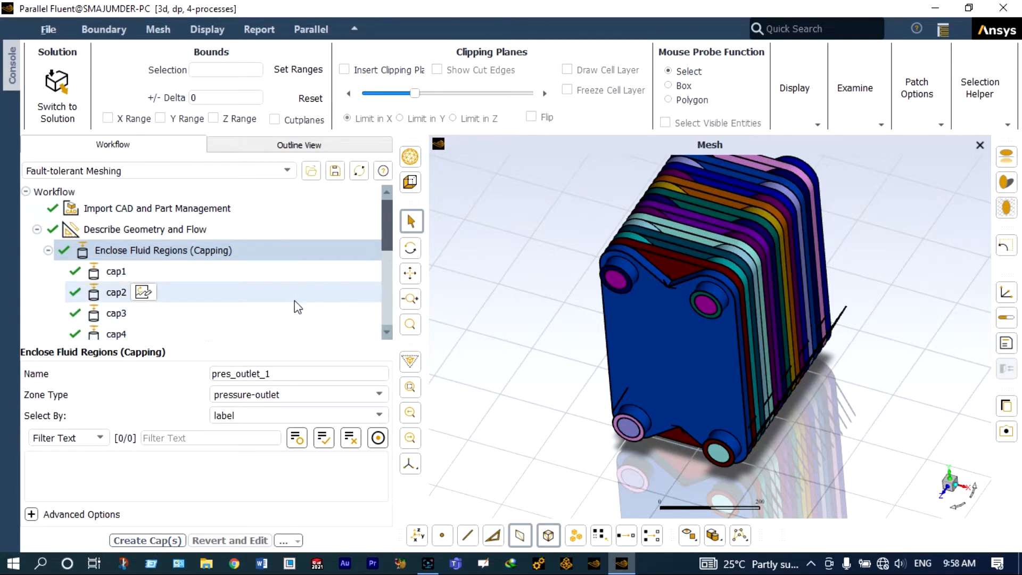
Step: In Identify Regions, locate the fluid region by Offset Method from object cap1 with an Offset Z of -30
{"action": "scroll", "coordinate": [285, 307], "scroll_direction": "down", "scroll_amount": 1}
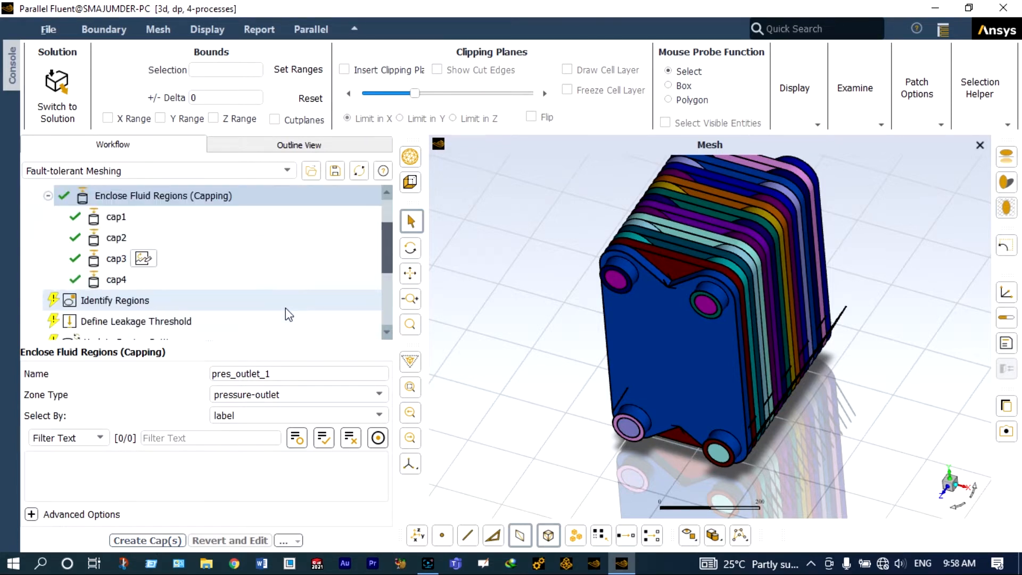
{"action": "left_click", "coordinate": [177, 299]}
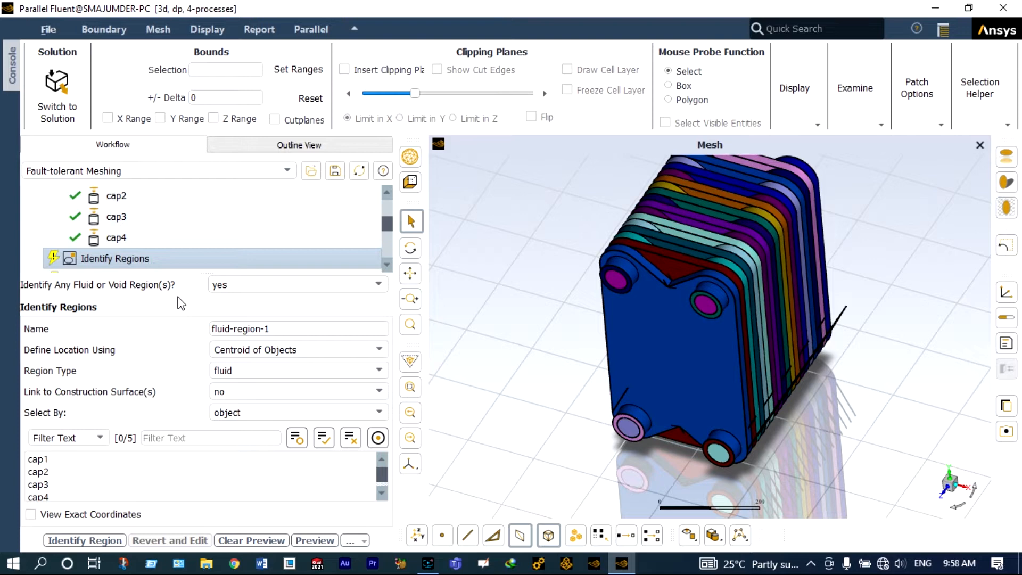
{"action": "left_click", "coordinate": [319, 357]}
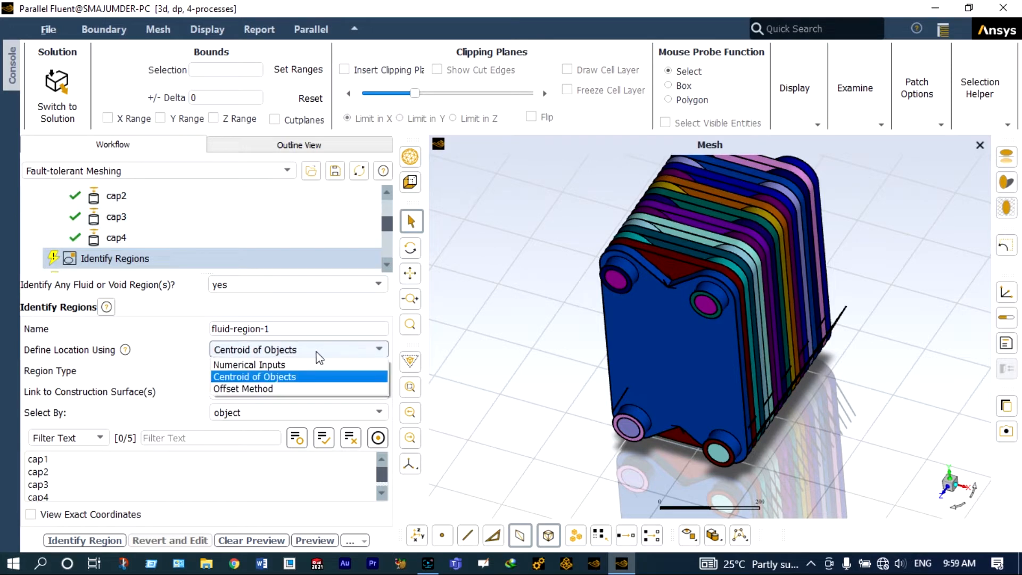
{"action": "left_click", "coordinate": [292, 390]}
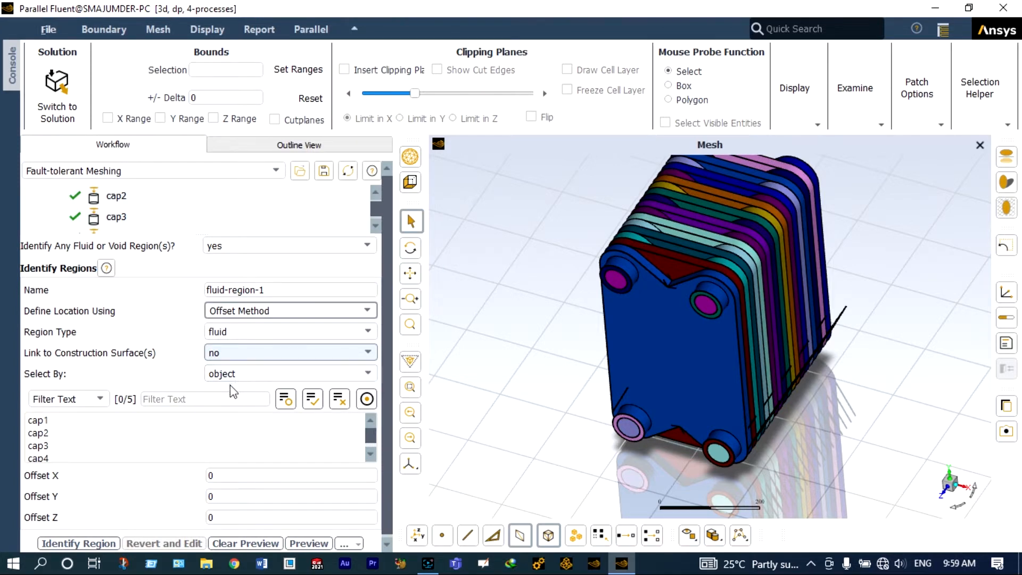
{"action": "left_click", "coordinate": [55, 420]}
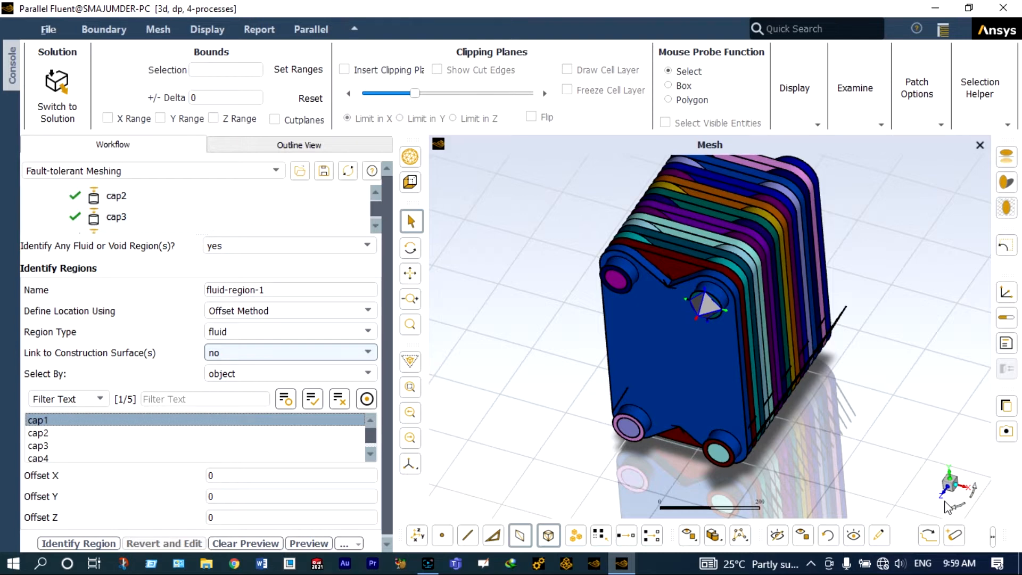
{"action": "left_click", "coordinate": [211, 516]}
{"action": "type", "text": "-3"}
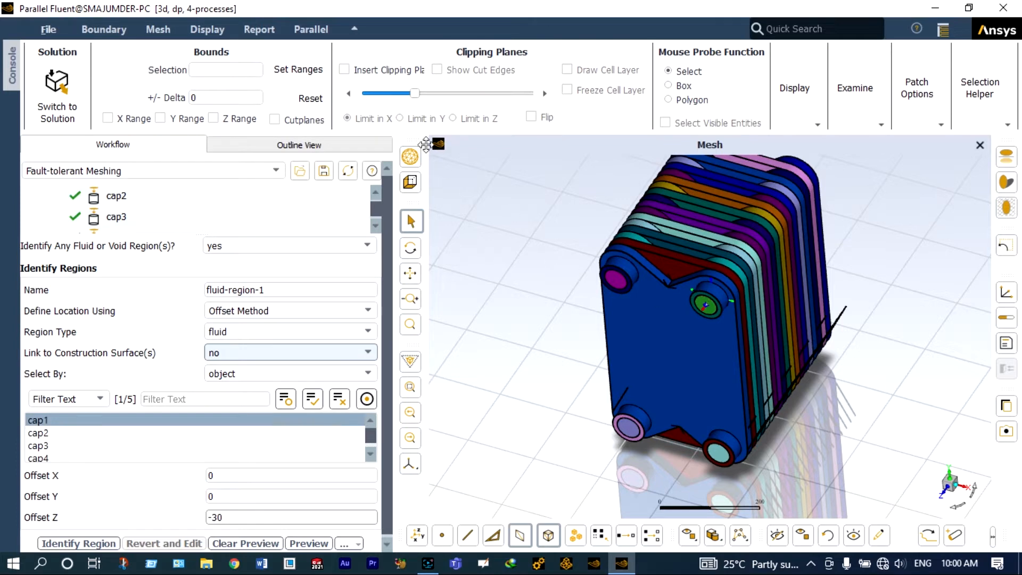
Step: Insert a clipping plane limited in X and slide it to cut through the exchanger plates
{"action": "left_click", "coordinate": [344, 69]}
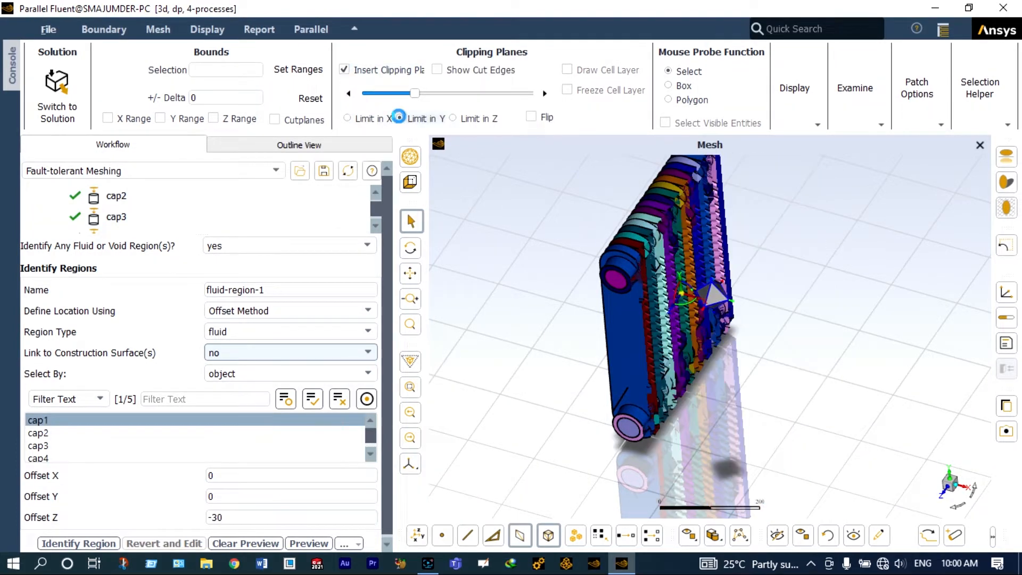
{"action": "left_click", "coordinate": [399, 118]}
{"action": "left_click", "coordinate": [454, 118]}
{"action": "left_click", "coordinate": [348, 118]}
{"action": "left_click_drag", "start_coordinate": [414, 93], "coordinate": [507, 107]}
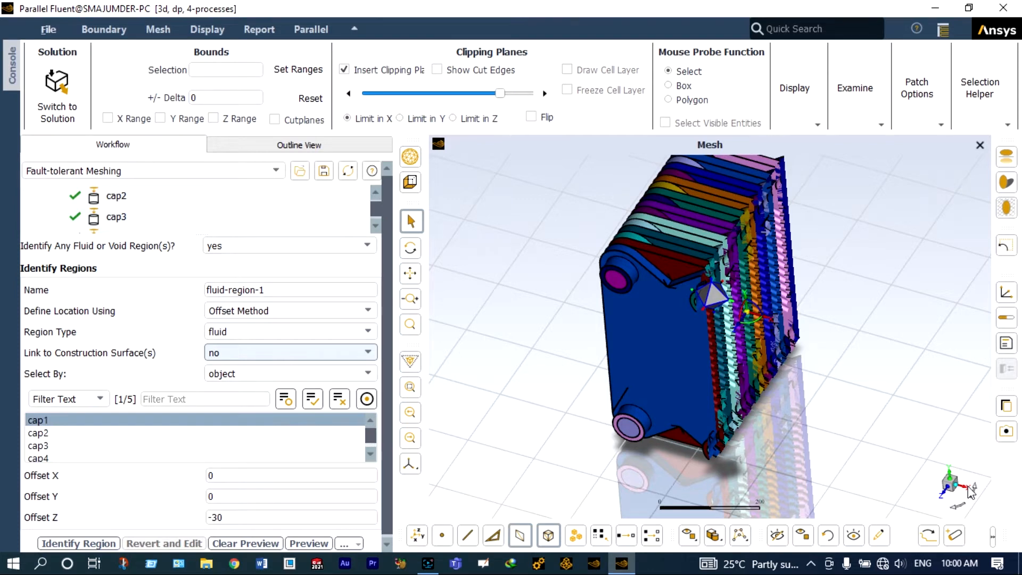
Step: Inspect the region's seed point against the internal channels from several views
{"action": "left_click", "coordinate": [967, 486]}
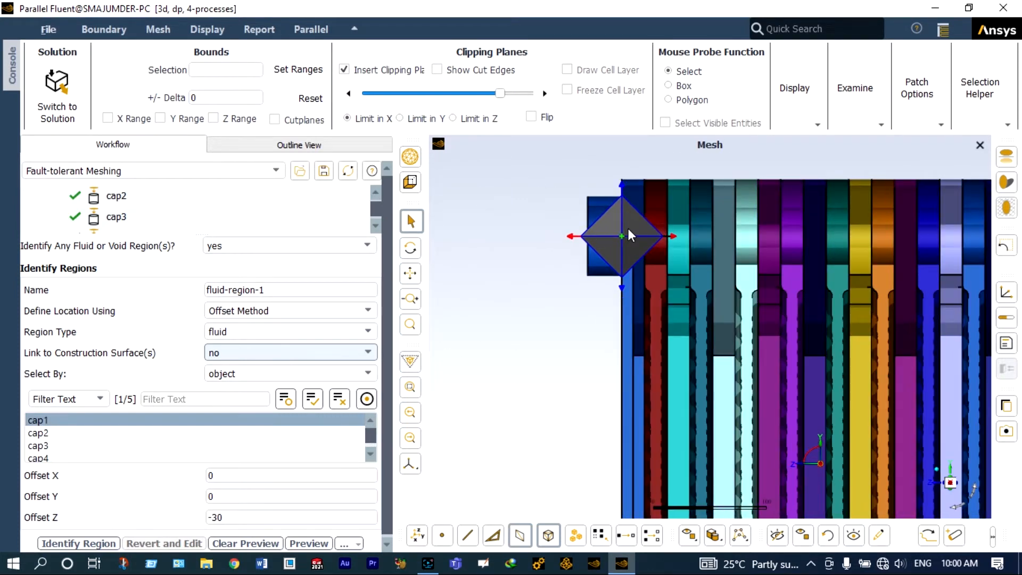
{"action": "scroll", "coordinate": [628, 229], "scroll_direction": "up", "scroll_amount": 2}
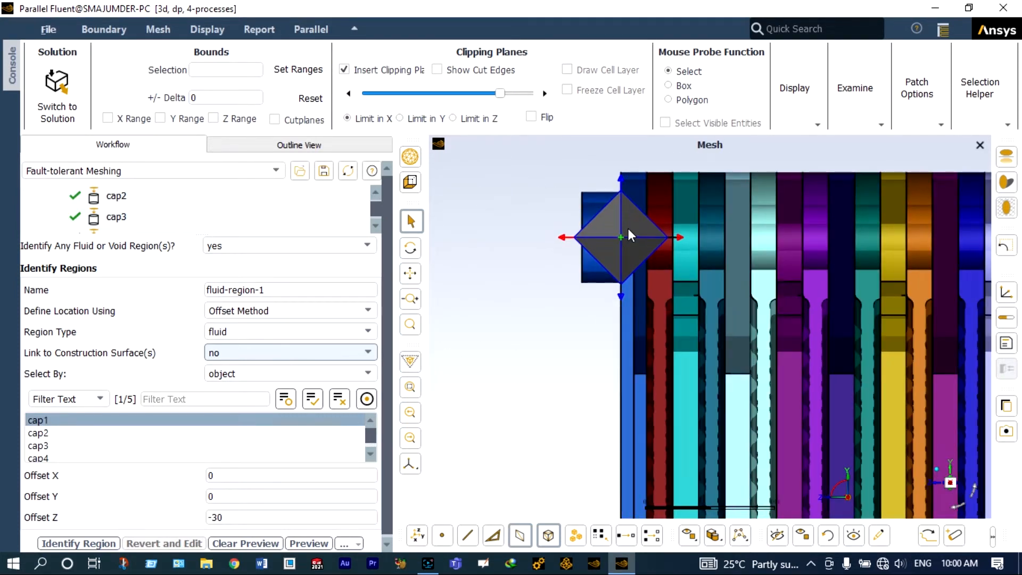
{"action": "scroll", "coordinate": [628, 229], "scroll_direction": "down", "scroll_amount": 5}
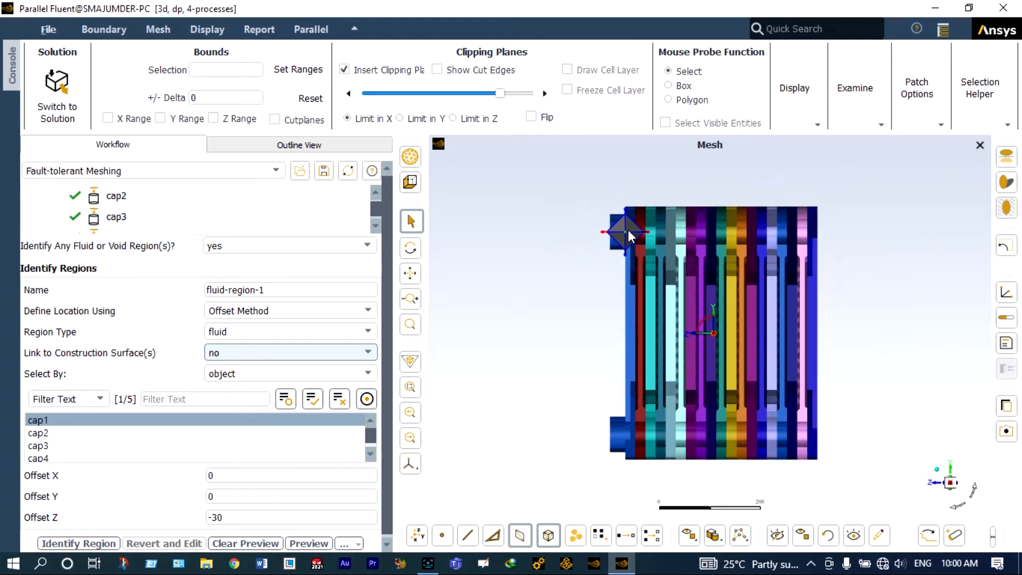
{"action": "left_click", "coordinate": [957, 507]}
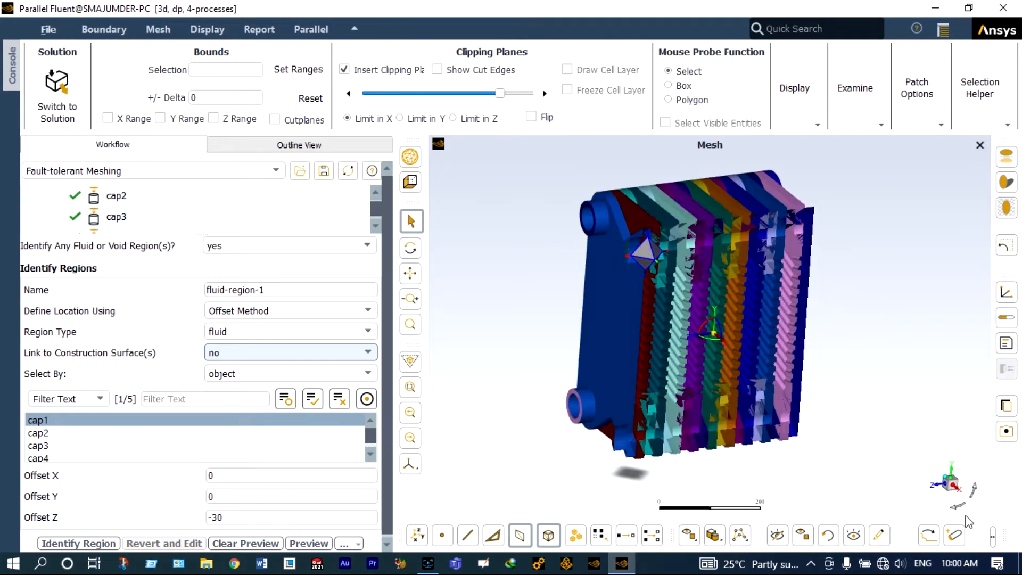
{"action": "left_click", "coordinate": [970, 523]}
{"action": "scroll", "coordinate": [705, 293], "scroll_direction": "up", "scroll_amount": 3}
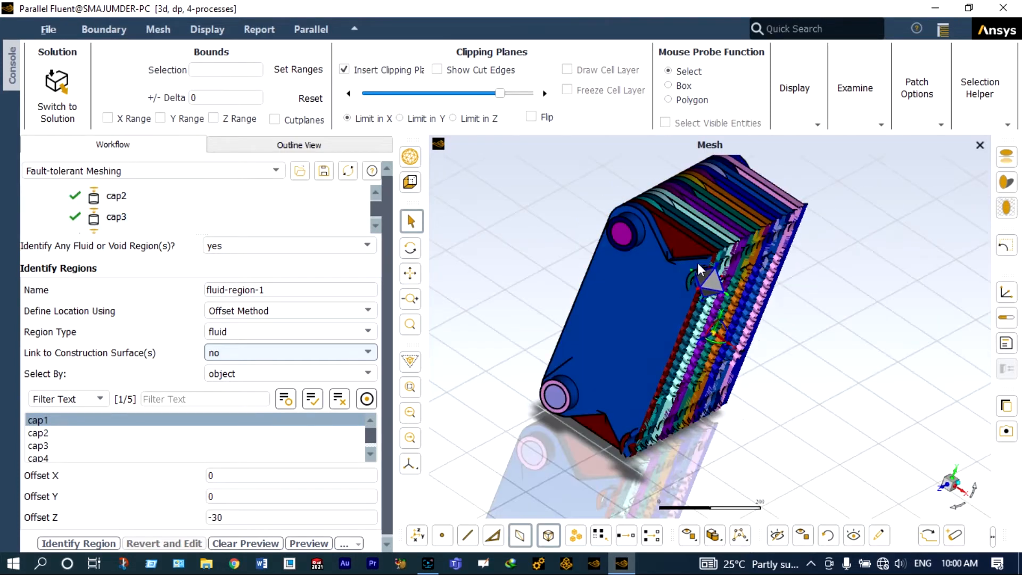
{"action": "scroll", "coordinate": [736, 313], "scroll_direction": "up", "scroll_amount": 6}
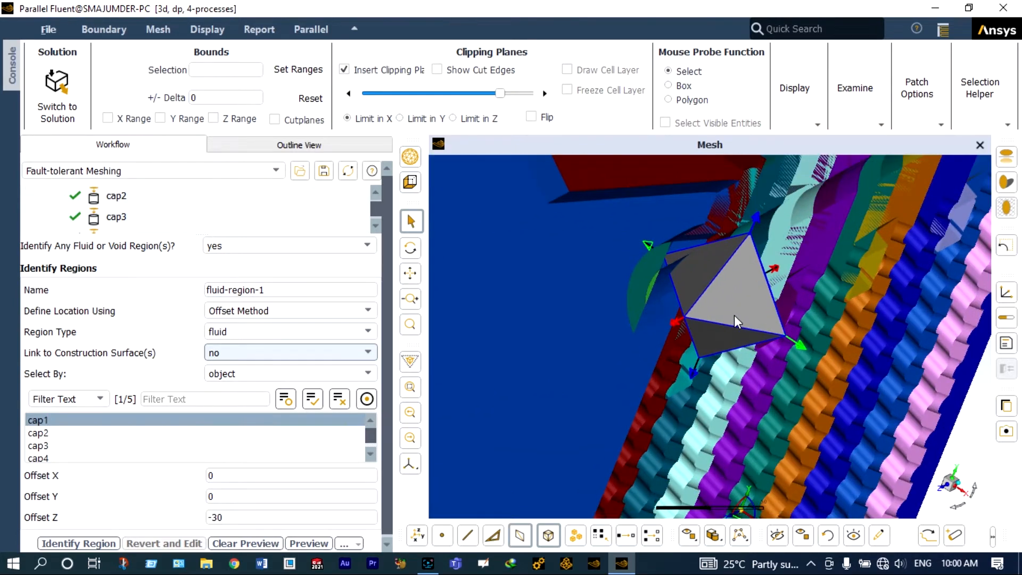
{"action": "scroll", "coordinate": [734, 316], "scroll_direction": "up", "scroll_amount": 4}
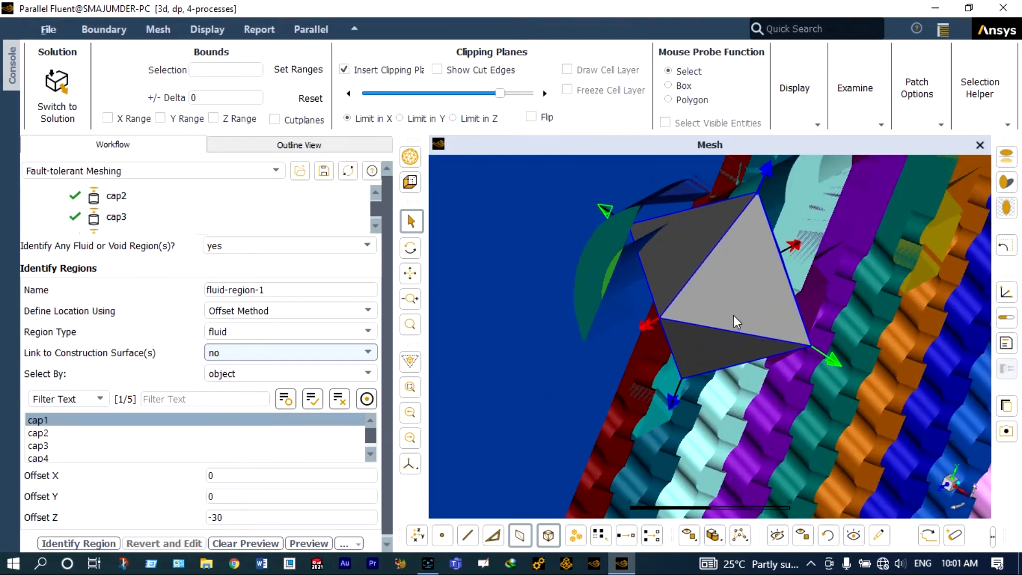
{"action": "scroll", "coordinate": [733, 315], "scroll_direction": "down", "scroll_amount": 8}
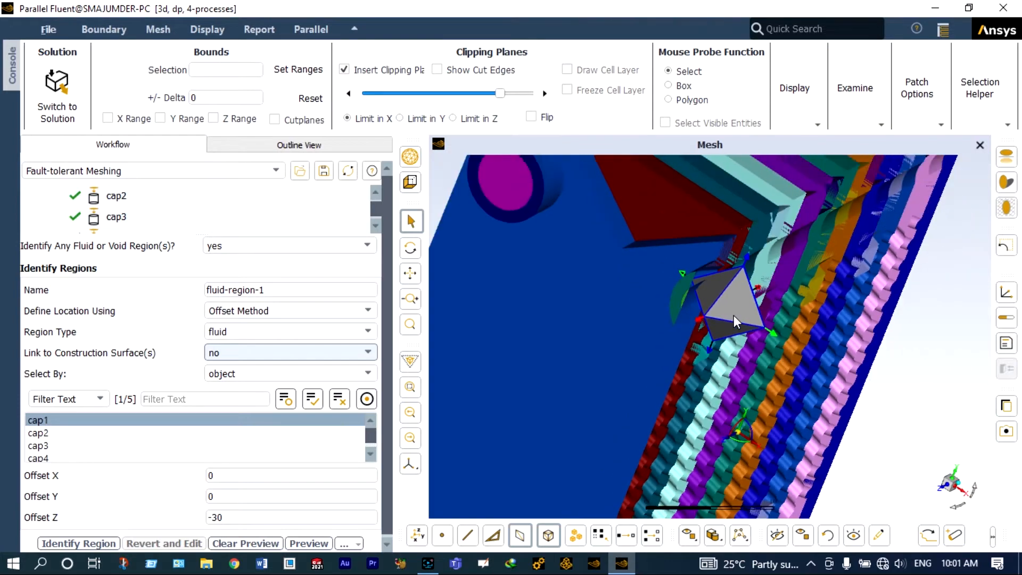
{"action": "left_click", "coordinate": [950, 507]}
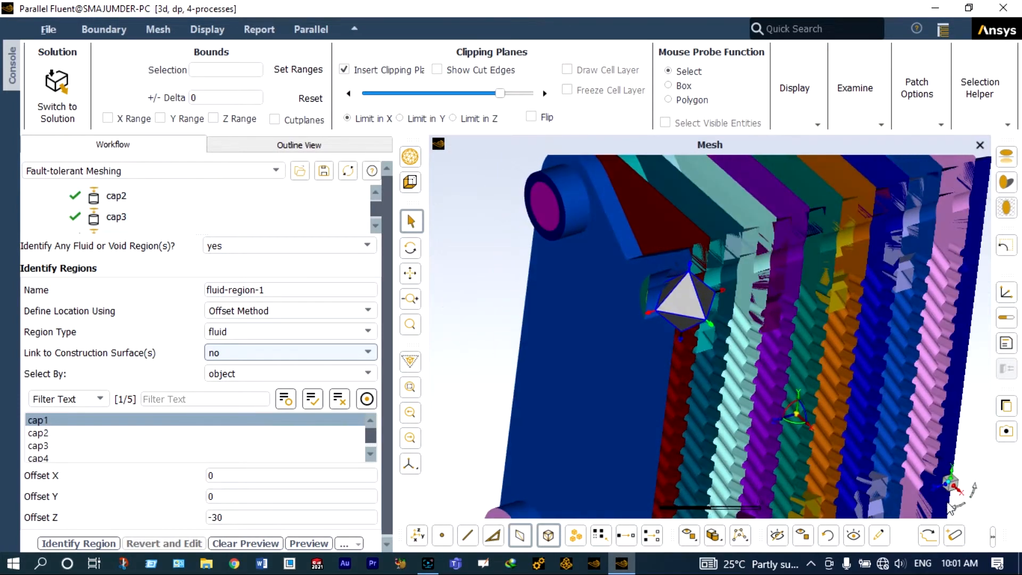
{"action": "left_click_drag", "start_coordinate": [946, 502], "coordinate": [937, 494]}
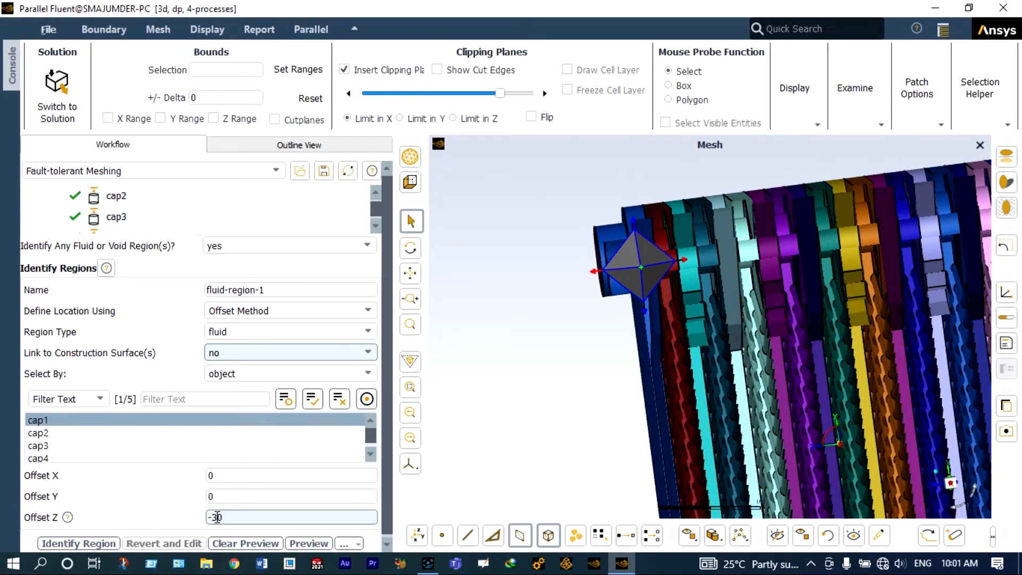
Step: Set the region's Offset Z to -50 and check the seed point's position from the side
{"action": "key", "text": "Left"}
{"action": "key", "text": "BackSpace"}
{"action": "type", "text": "5"}
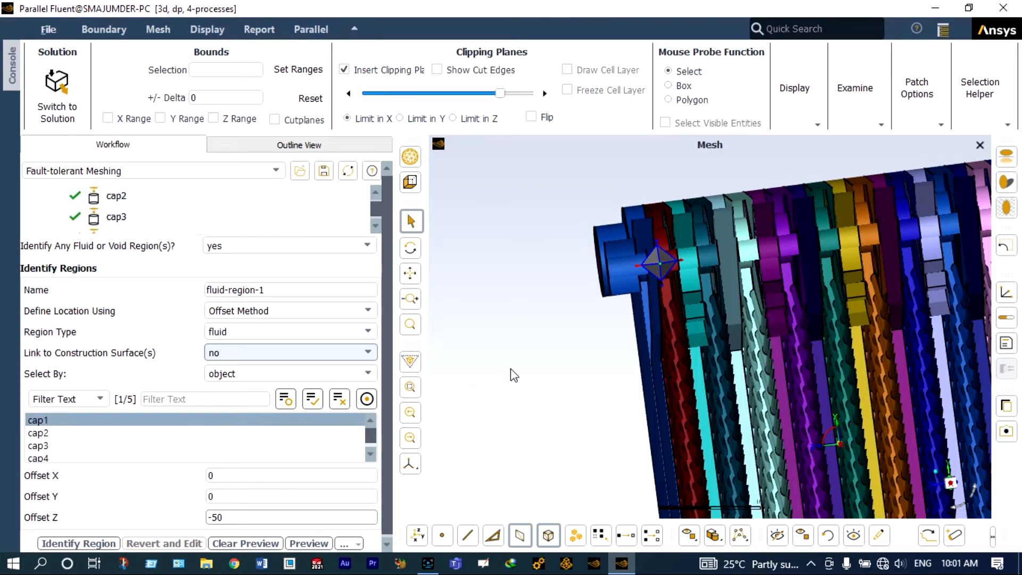
{"action": "scroll", "coordinate": [514, 367], "scroll_direction": "down", "scroll_amount": 3}
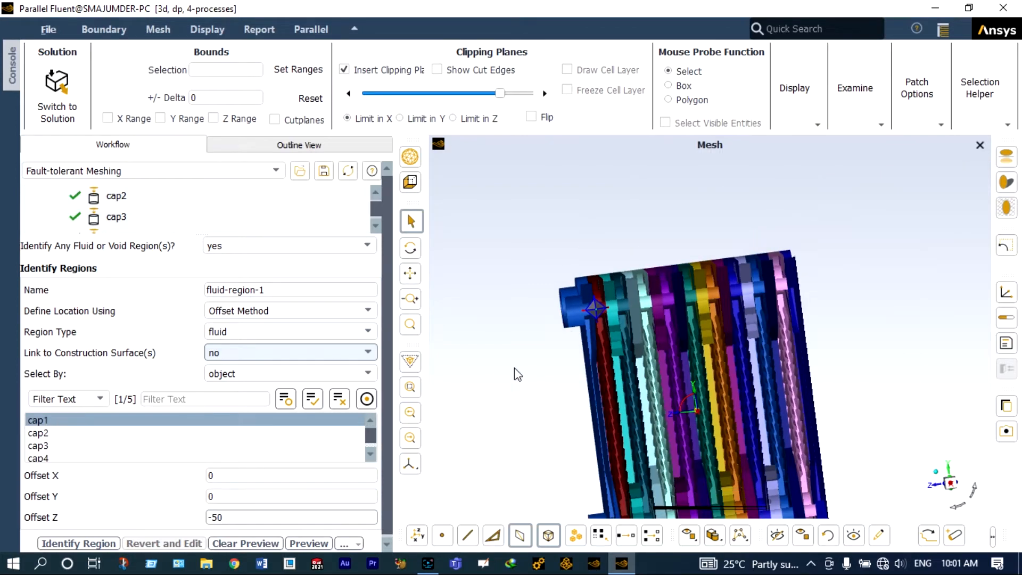
{"action": "left_click", "coordinate": [958, 506]}
{"action": "left_click", "coordinate": [958, 507]}
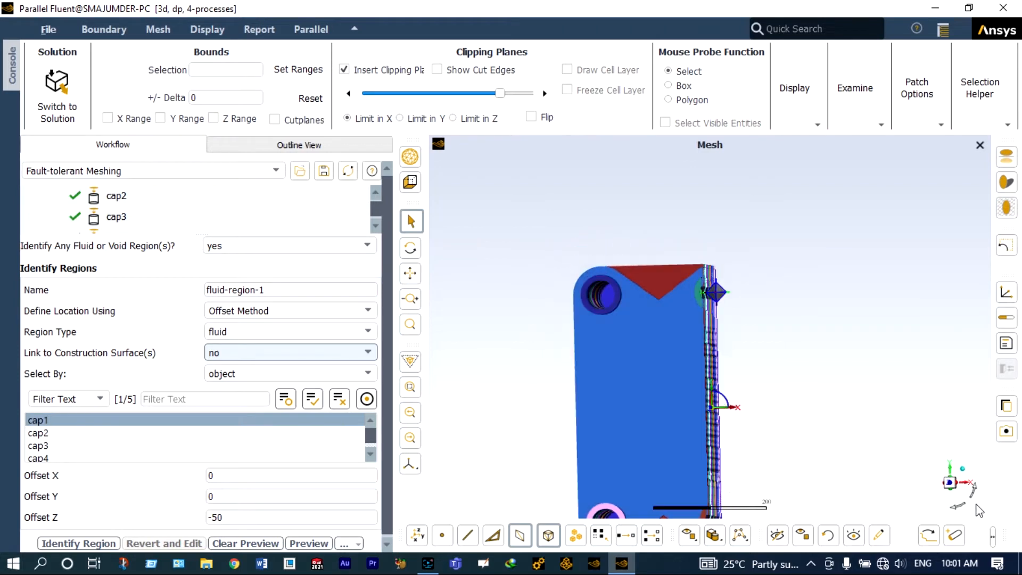
Step: Rename the offset region hot-fluid-region and identify it
{"action": "scroll", "coordinate": [798, 506], "scroll_direction": "down", "scroll_amount": 4}
{"action": "scroll", "coordinate": [786, 498], "scroll_direction": "up", "scroll_amount": 5}
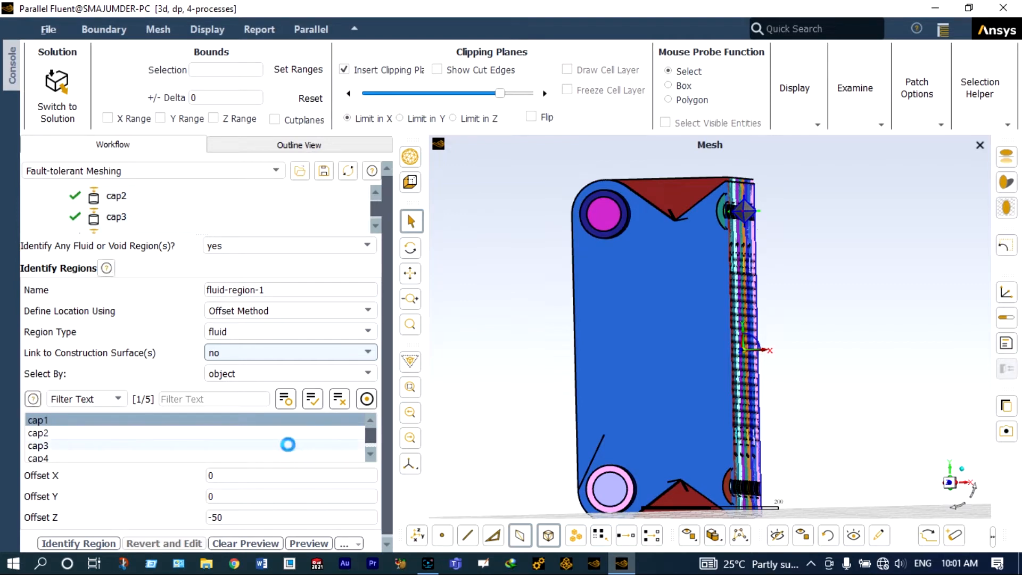
{"action": "left_click", "coordinate": [267, 289]}
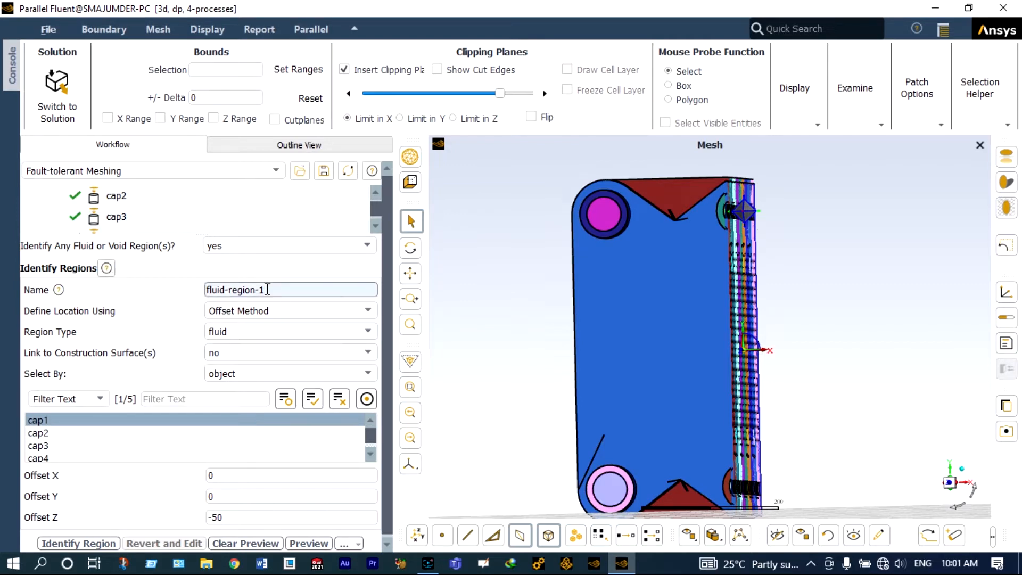
{"action": "key", "text": "BackSpace"}
{"action": "key", "text": "BackSpace"}
{"action": "left_click", "coordinate": [206, 289]}
{"action": "type", "text": "hot-"}
{"action": "left_click", "coordinate": [103, 541]}
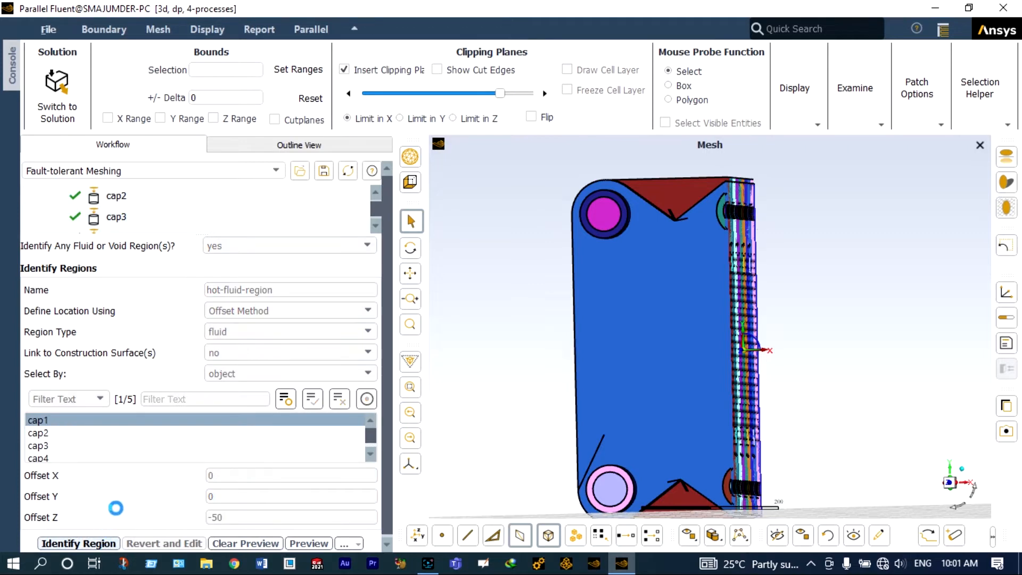
Step: Remove the clipping plane, select object cap2 for a new fluid region and locate it by Offset Method
{"action": "left_click", "coordinate": [344, 70]}
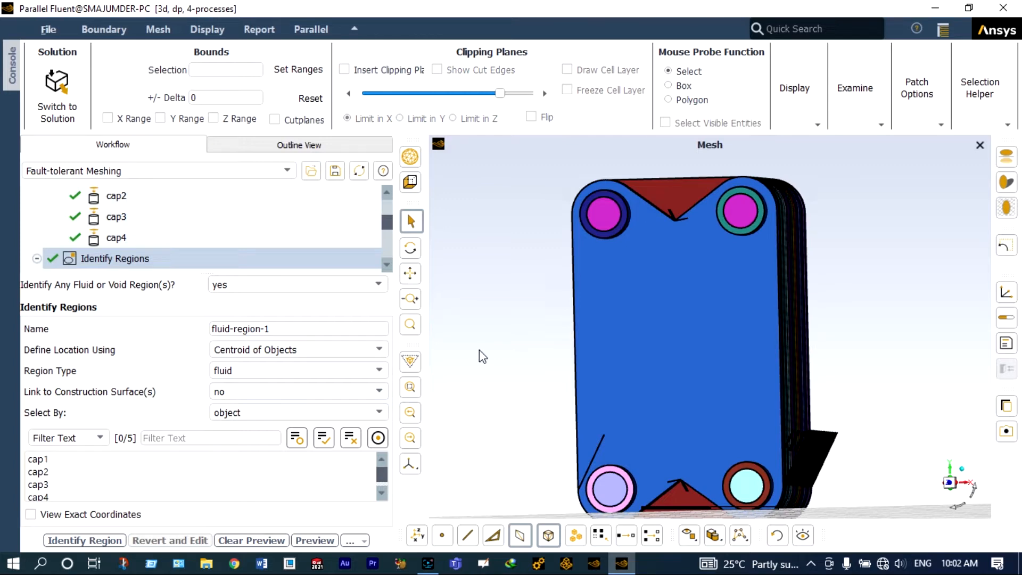
{"action": "left_click", "coordinate": [39, 471]}
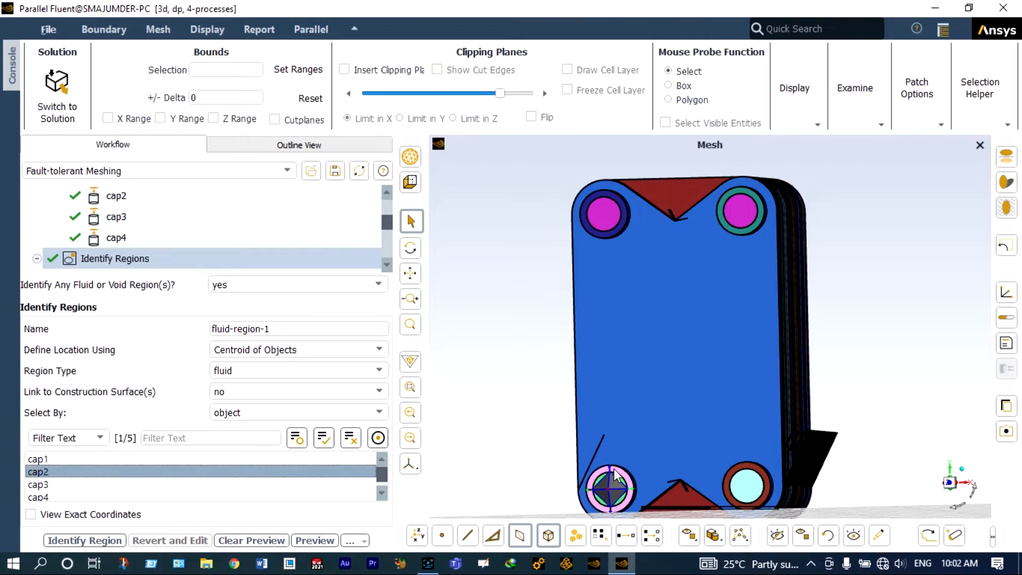
{"action": "scroll", "coordinate": [646, 484], "scroll_direction": "down", "scroll_amount": 3}
{"action": "scroll", "coordinate": [651, 497], "scroll_direction": "up", "scroll_amount": 2}
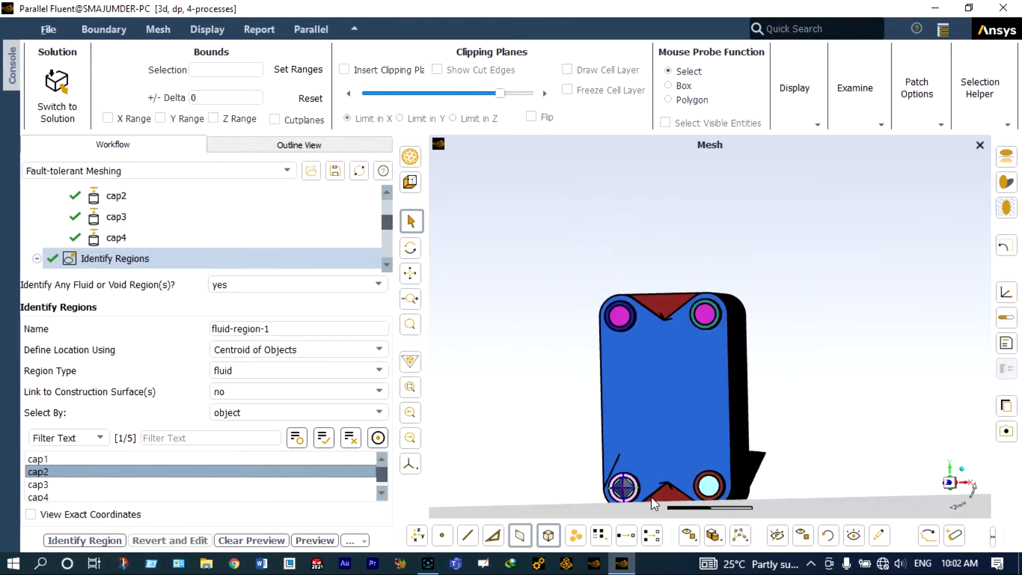
{"action": "scroll", "coordinate": [654, 510], "scroll_direction": "up", "scroll_amount": 1}
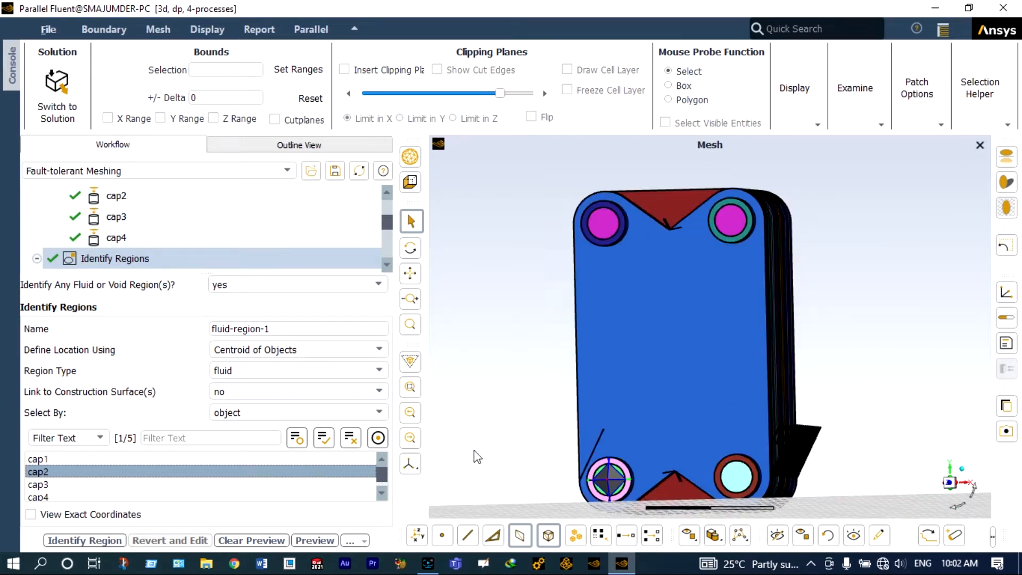
{"action": "left_click", "coordinate": [379, 352]}
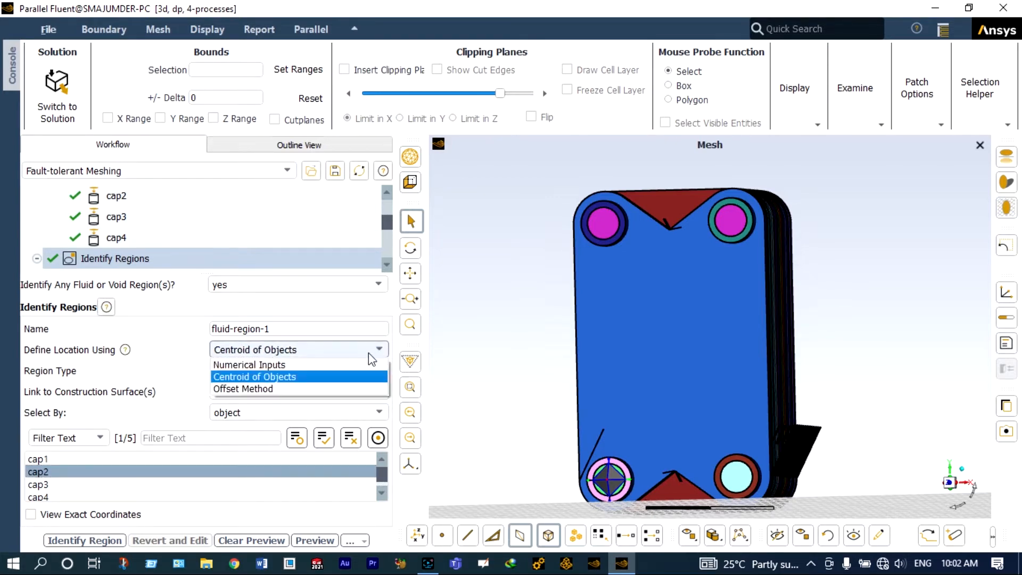
{"action": "left_click", "coordinate": [328, 389]}
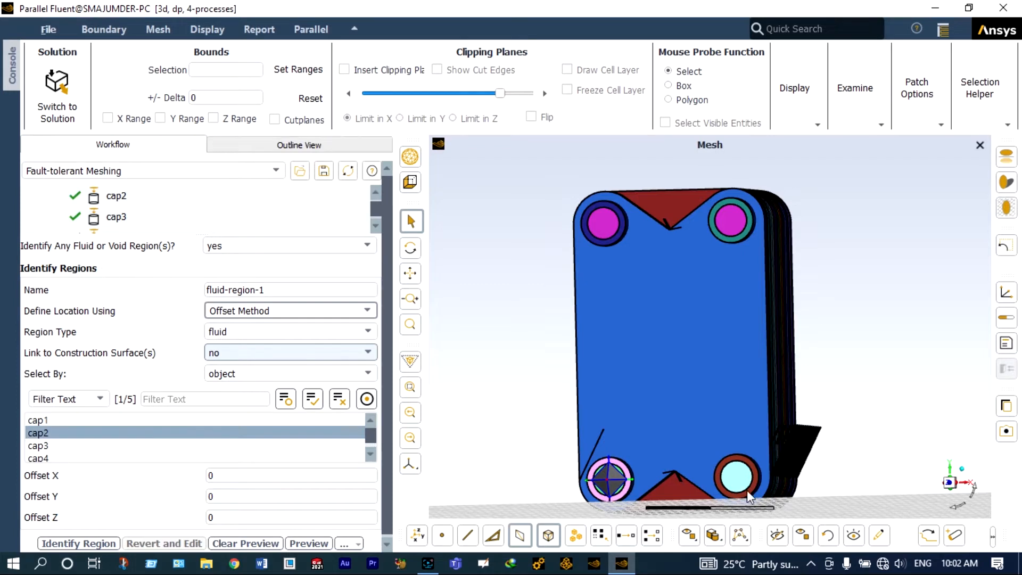
Step: Set the new region's Offset Z to -50
{"action": "left_click_drag", "start_coordinate": [949, 504], "coordinate": [941, 519]}
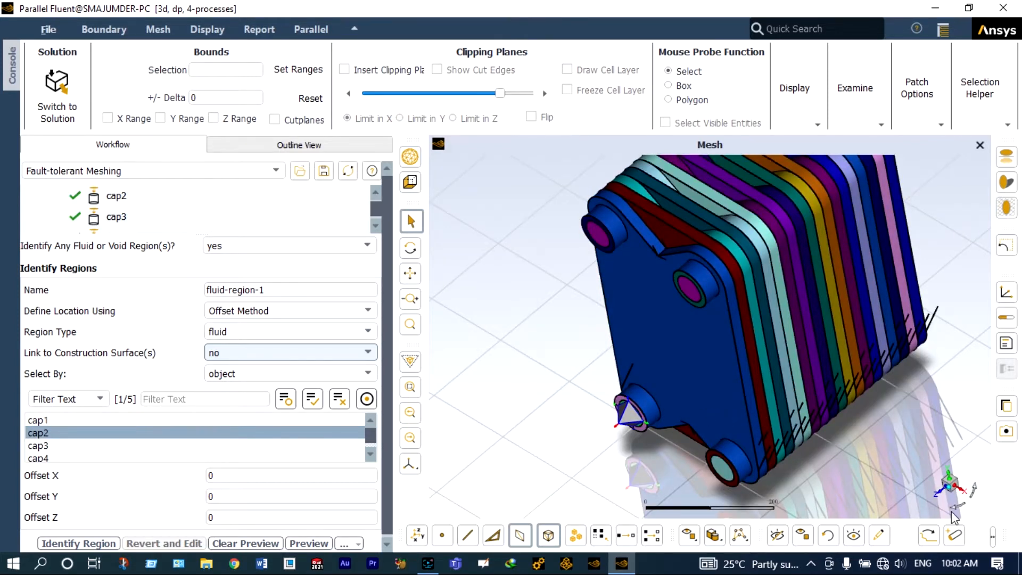
{"action": "scroll", "coordinate": [615, 424], "scroll_direction": "up", "scroll_amount": 1}
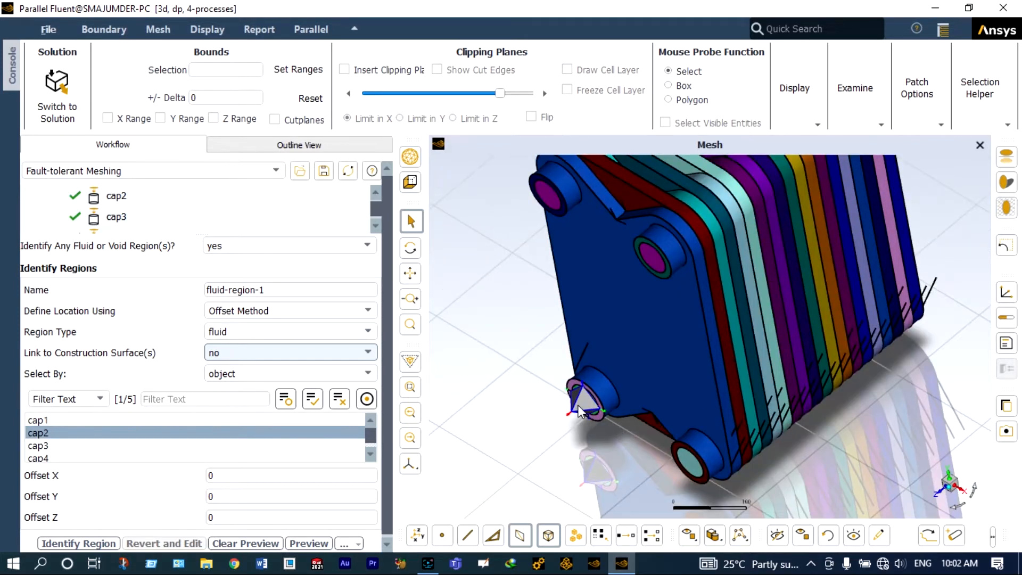
{"action": "double_click", "coordinate": [212, 516]}
{"action": "type", "text": "150"}
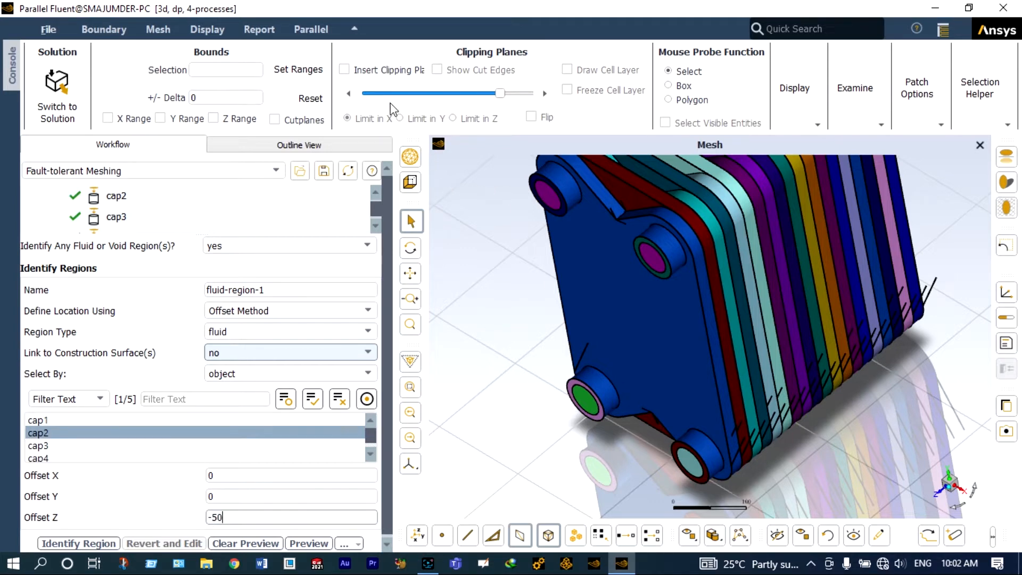
Step: Insert a clipping plane limited in X, slide it, and inspect the seed point inside the cap2 port channel
{"action": "left_click", "coordinate": [346, 71]}
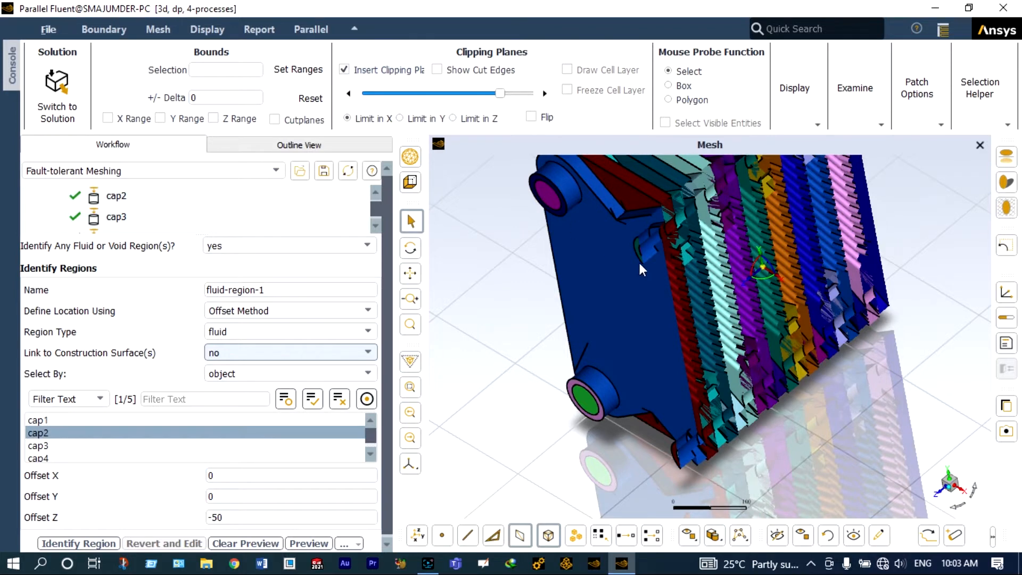
{"action": "left_click_drag", "start_coordinate": [500, 93], "coordinate": [404, 91]}
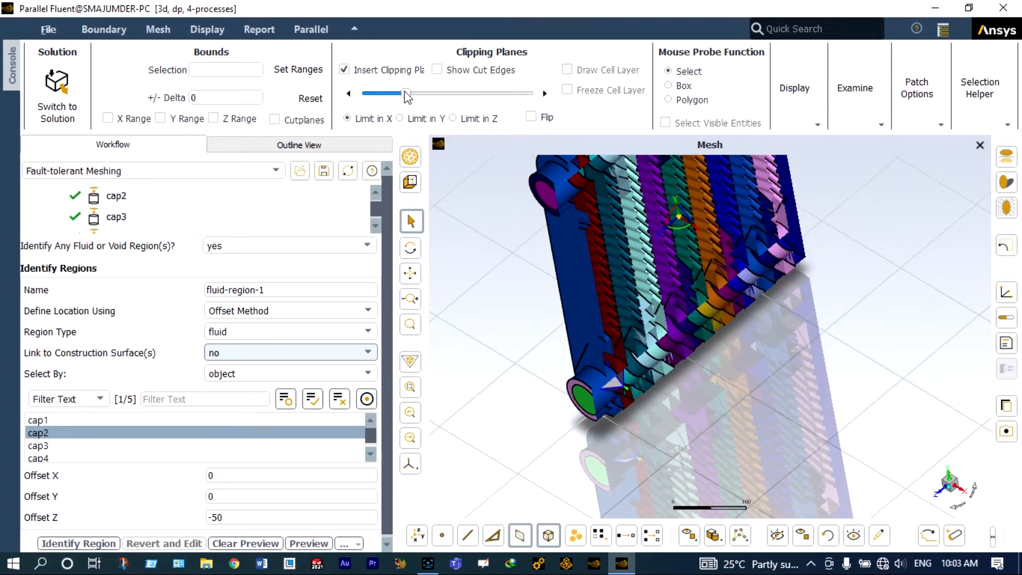
{"action": "left_click_drag", "start_coordinate": [407, 97], "coordinate": [403, 95]}
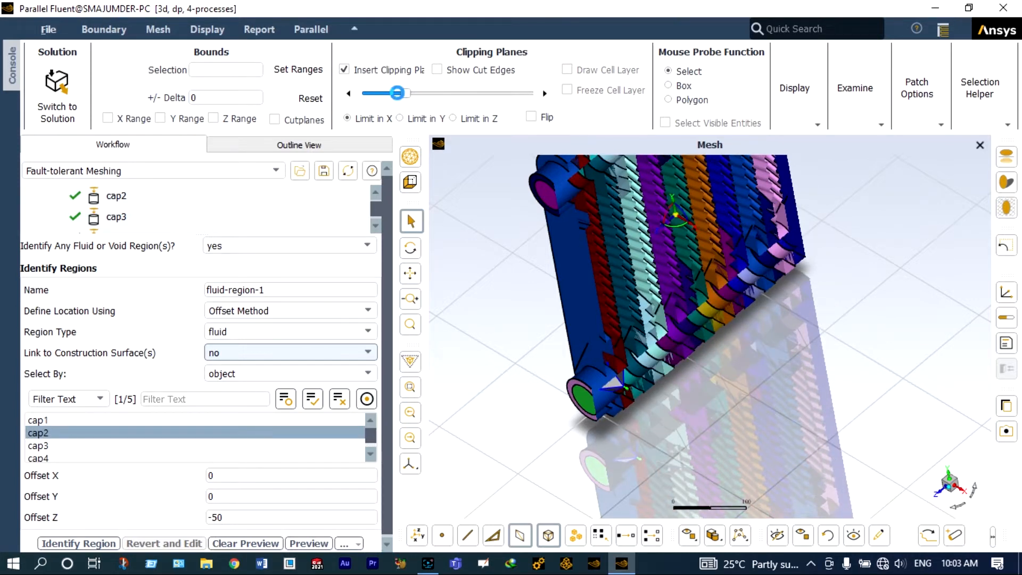
{"action": "scroll", "coordinate": [612, 383], "scroll_direction": "up", "scroll_amount": 5}
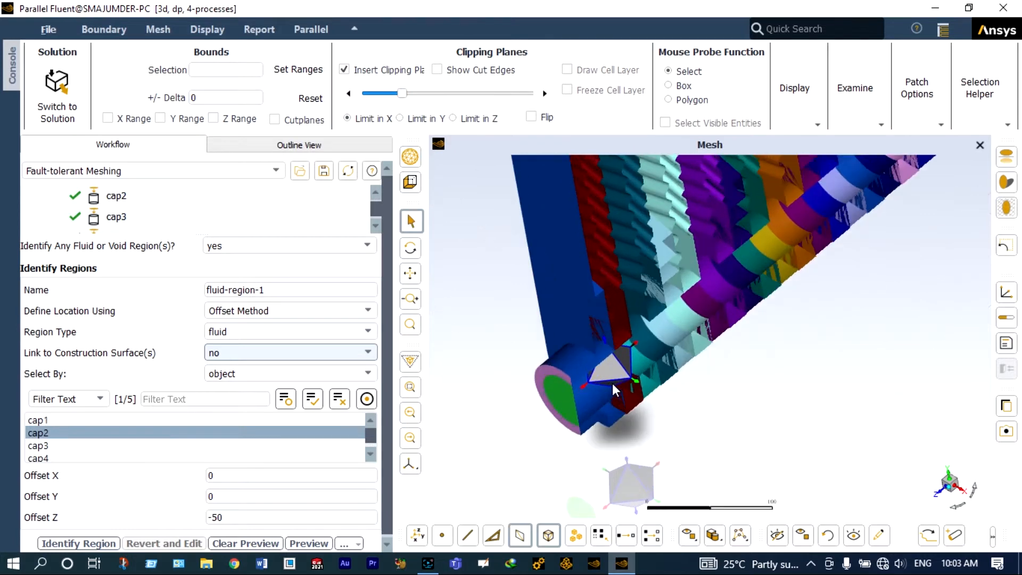
{"action": "scroll", "coordinate": [612, 381], "scroll_direction": "up", "scroll_amount": 3}
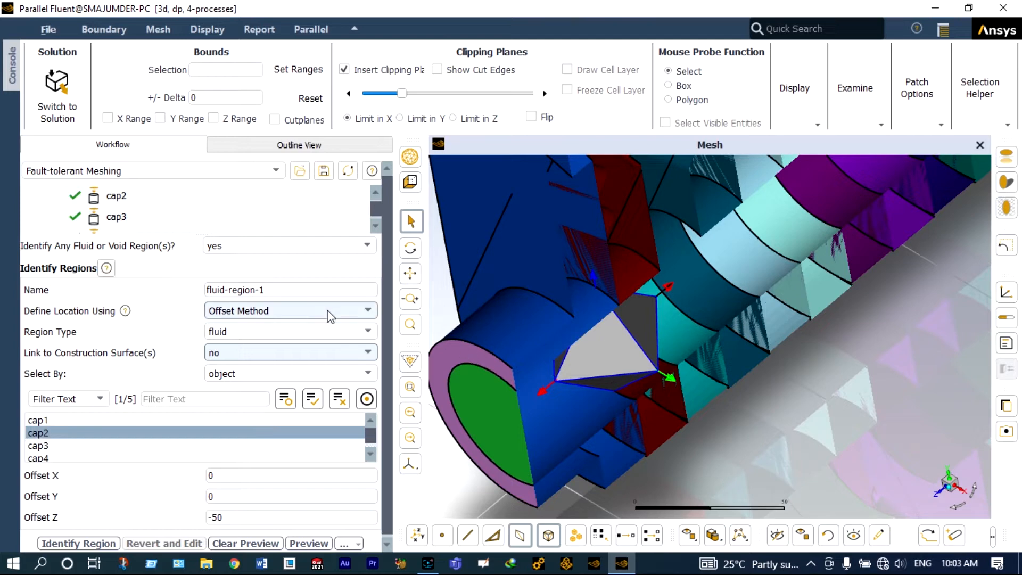
Step: Rename the region cold-fluid-region and identify it
{"action": "left_click", "coordinate": [283, 290]}
{"action": "key", "text": "BackSpace"}
{"action": "key", "text": "BackSpace"}
{"action": "left_click", "coordinate": [208, 289]}
{"action": "type", "text": "cold-"}
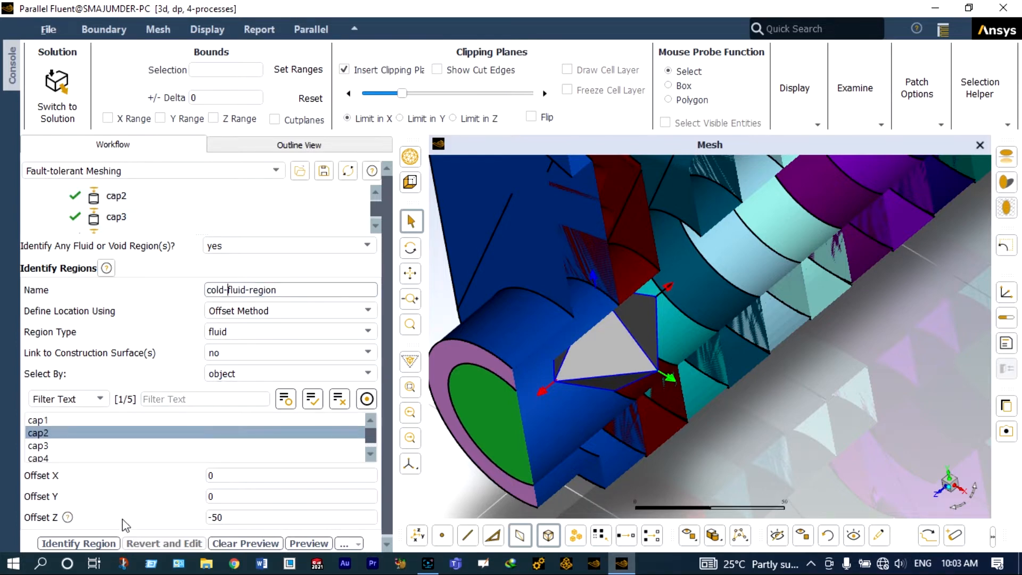
{"action": "left_click", "coordinate": [101, 543]}
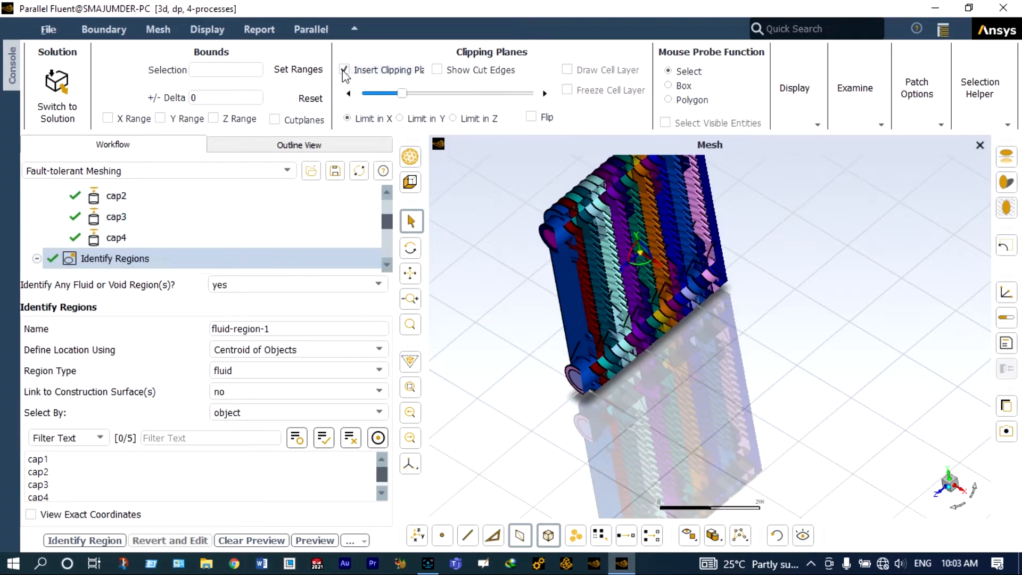
Step: Remove the clipping plane, set the next region's type to void, and select the whole object
{"action": "left_click", "coordinate": [343, 70]}
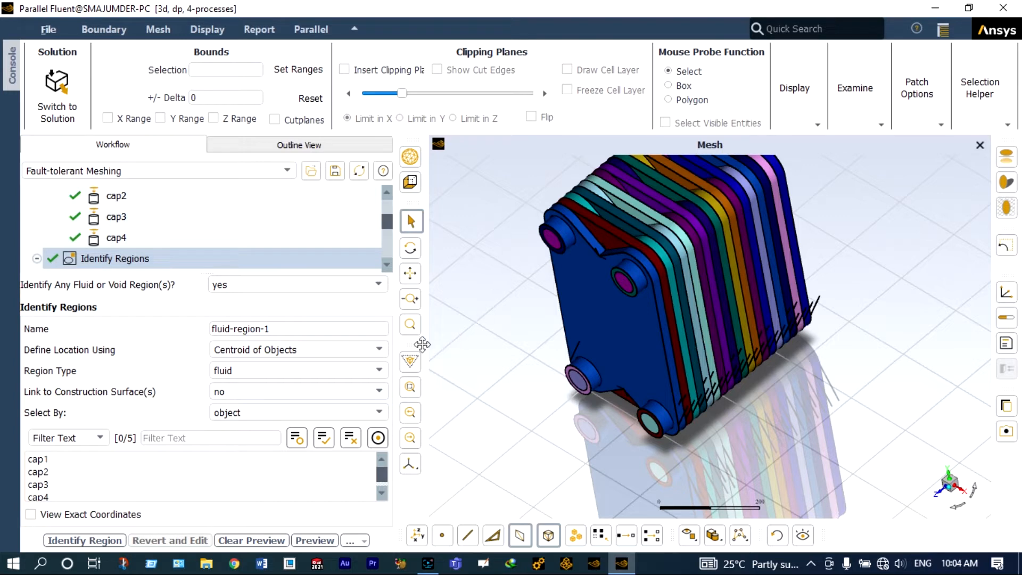
{"action": "left_click", "coordinate": [376, 369]}
{"action": "left_click", "coordinate": [298, 410]}
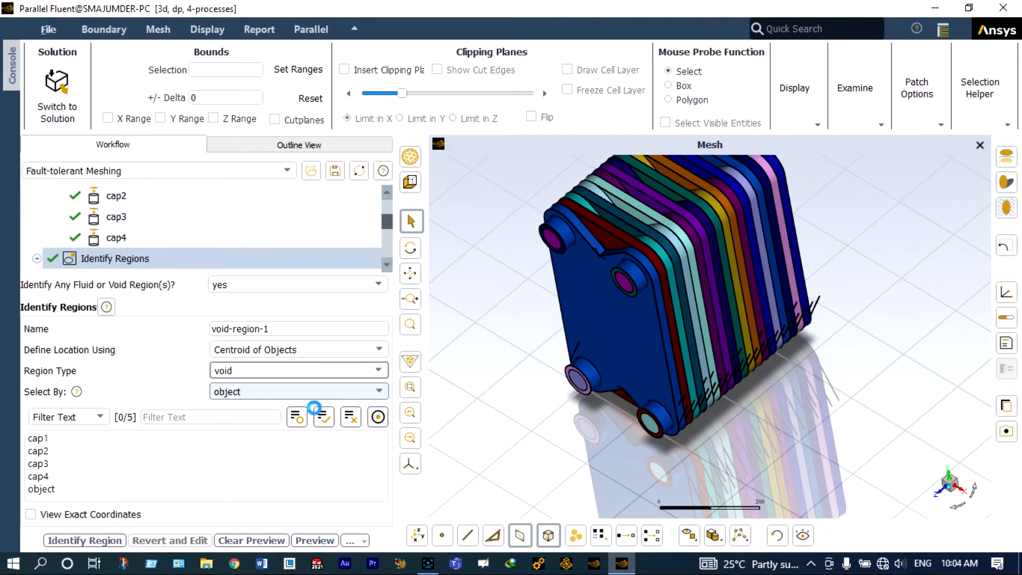
{"action": "left_click", "coordinate": [148, 483]}
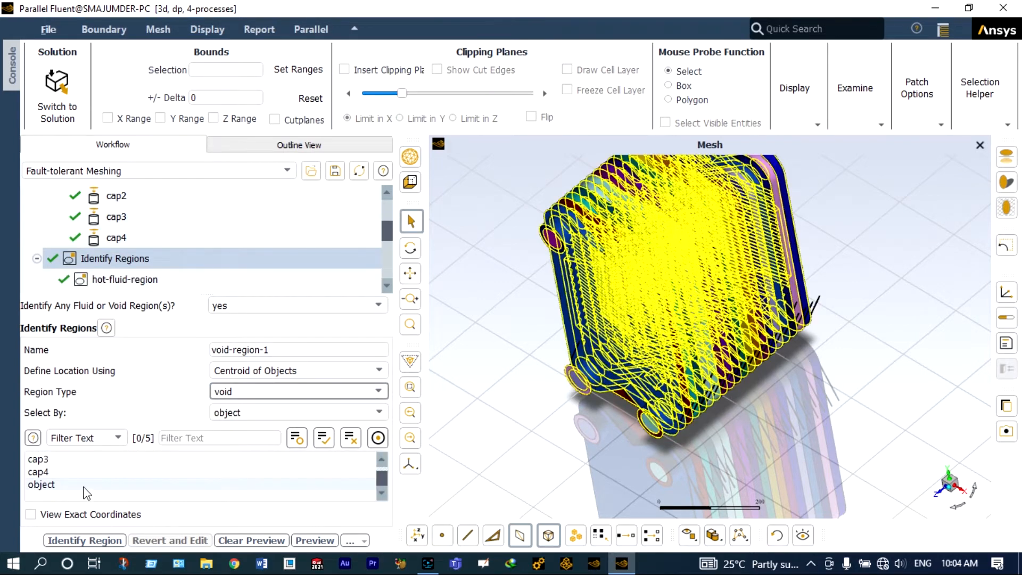
{"action": "left_click", "coordinate": [69, 485]}
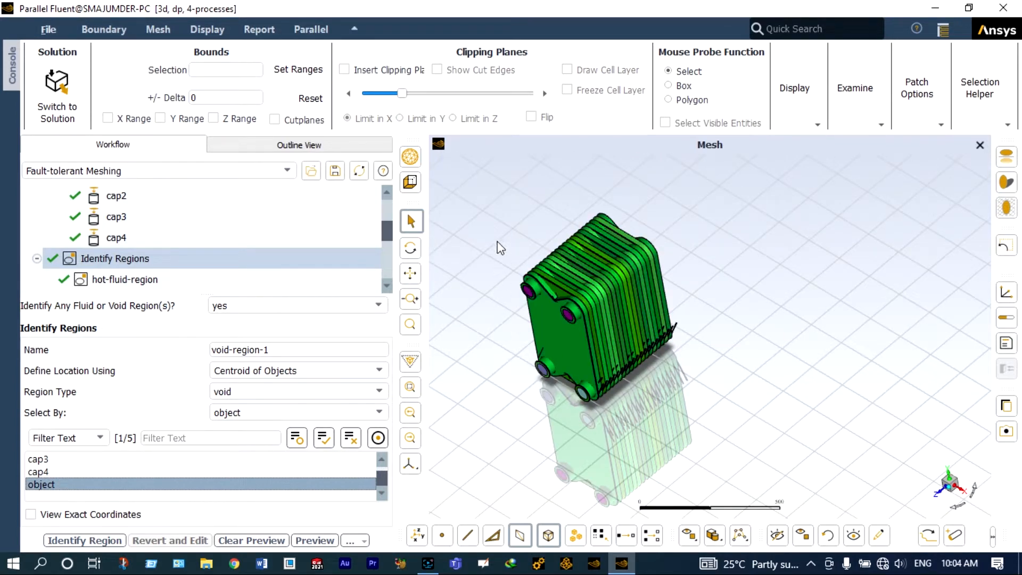
Step: Insert the clipping plane and inspect the void region's seed point among the plates
{"action": "left_click", "coordinate": [343, 70]}
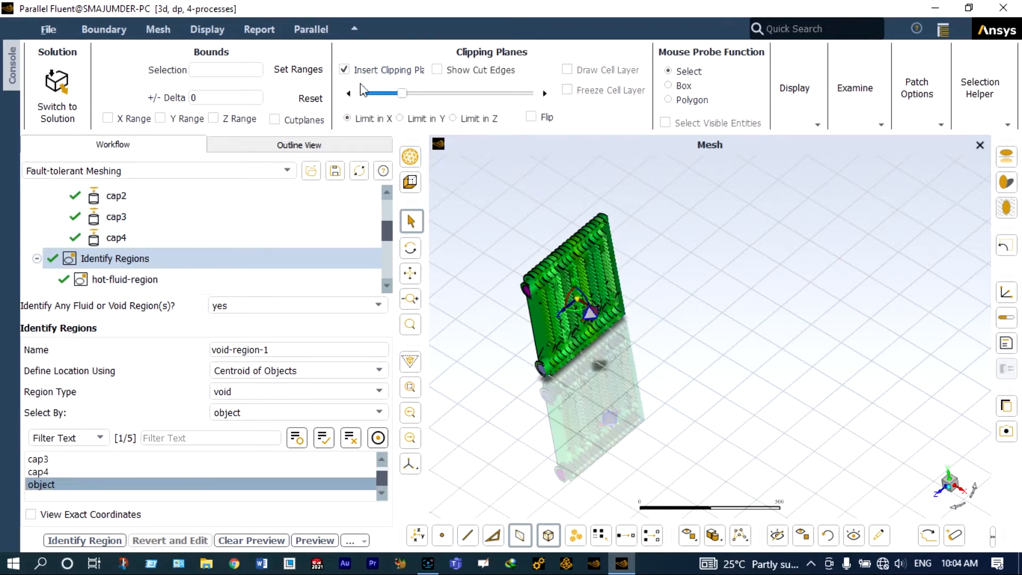
{"action": "scroll", "coordinate": [586, 315], "scroll_direction": "up", "scroll_amount": 3}
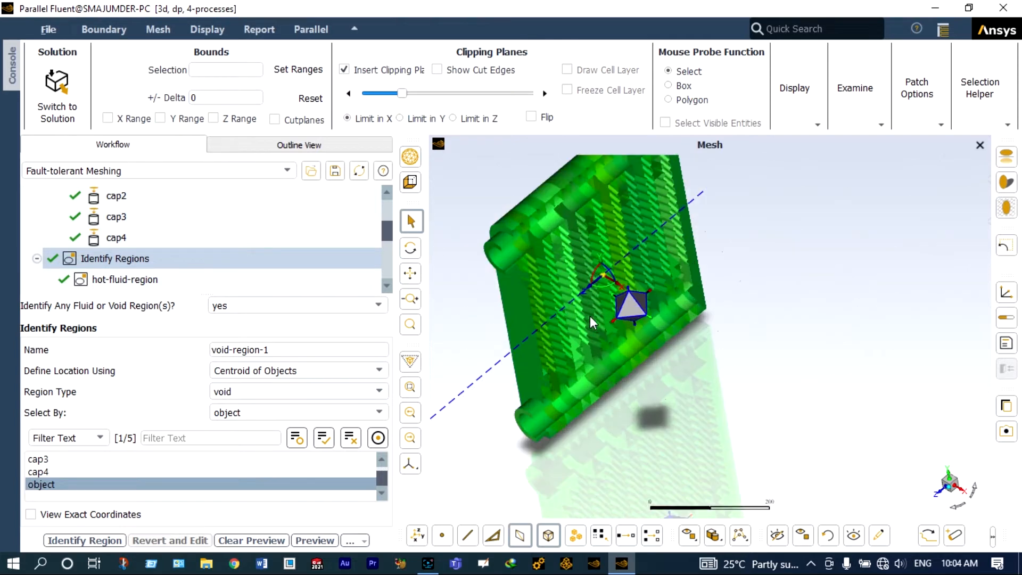
{"action": "left_click_drag", "start_coordinate": [593, 318], "coordinate": [650, 349]}
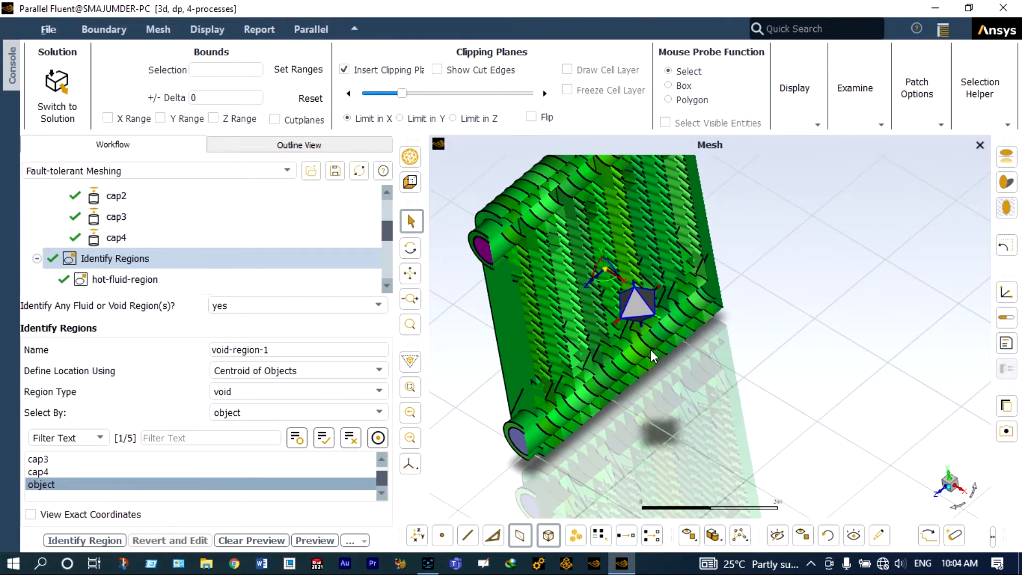
{"action": "scroll", "coordinate": [651, 350], "scroll_direction": "down", "scroll_amount": 2}
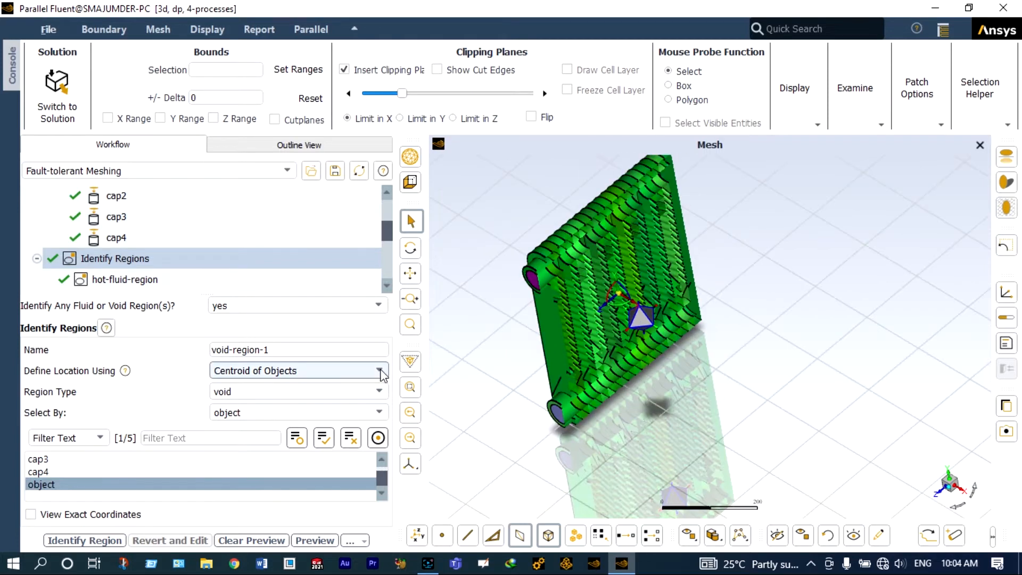
Step: Locate the void region by Offset Method from the object with an Offset Y of 350
{"action": "left_click", "coordinate": [381, 374]}
{"action": "left_click", "coordinate": [340, 409]}
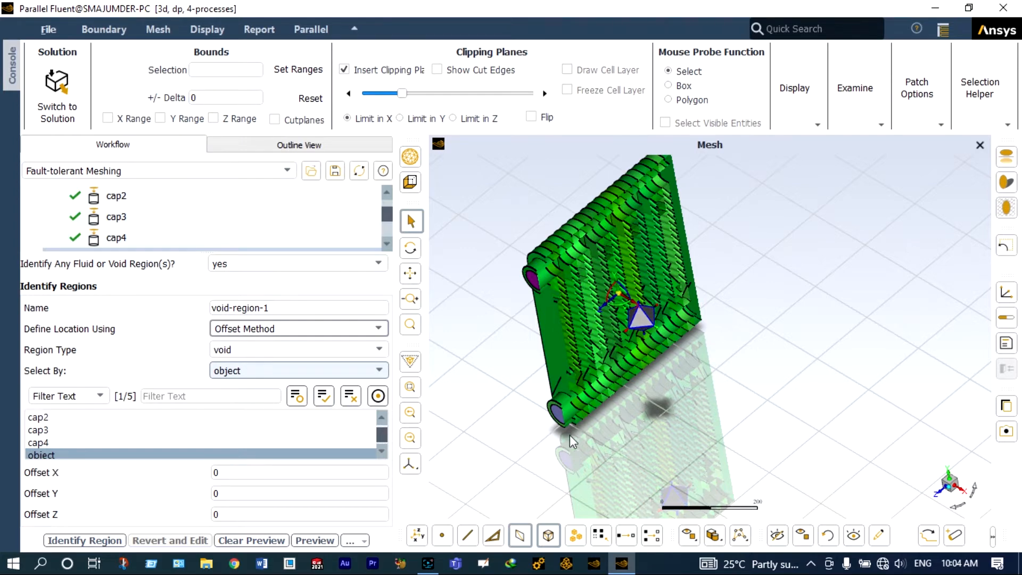
{"action": "left_click", "coordinate": [267, 455]}
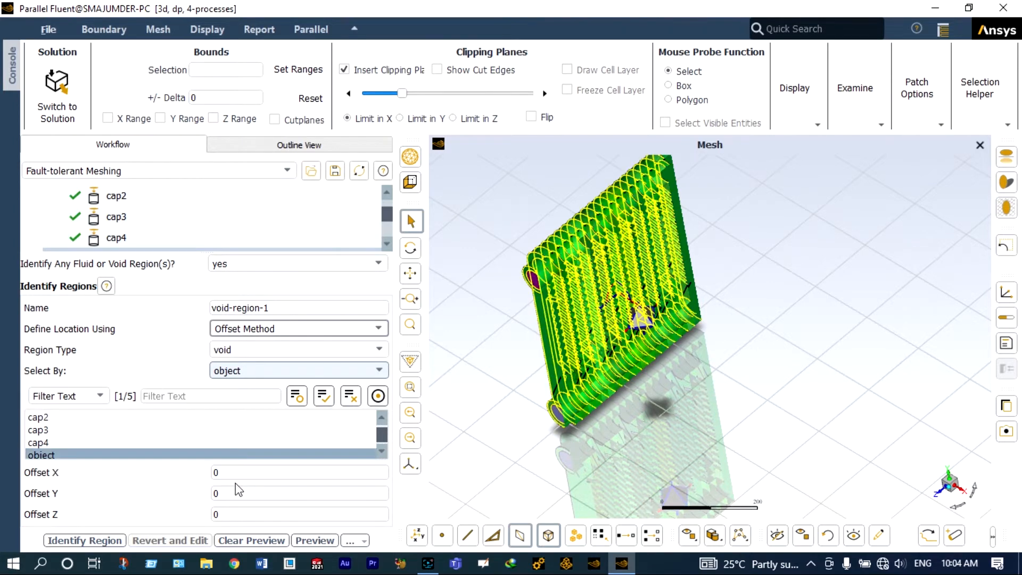
{"action": "left_click", "coordinate": [224, 493]}
{"action": "type", "text": "200"}
{"action": "key", "text": "BackSpace"}
{"action": "type", "text": "300"}
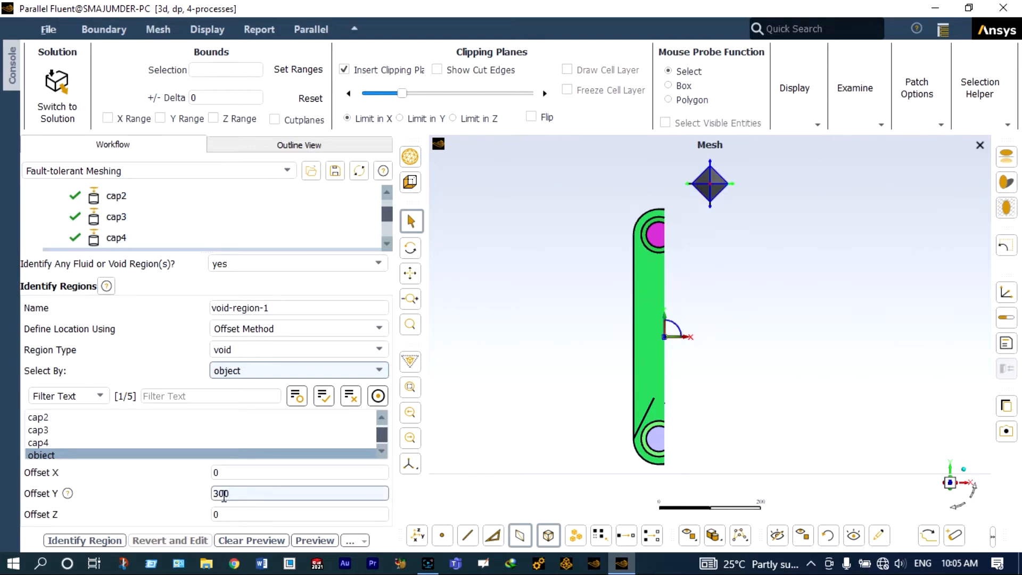
{"action": "key", "text": "BackSpace"}
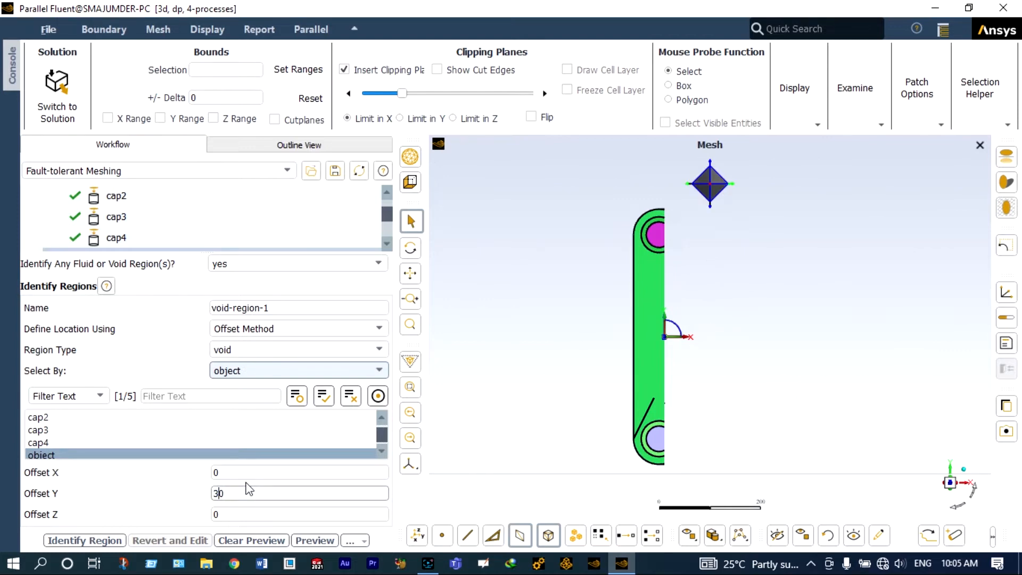
{"action": "type", "text": "5"}
{"action": "key", "text": "Return"}
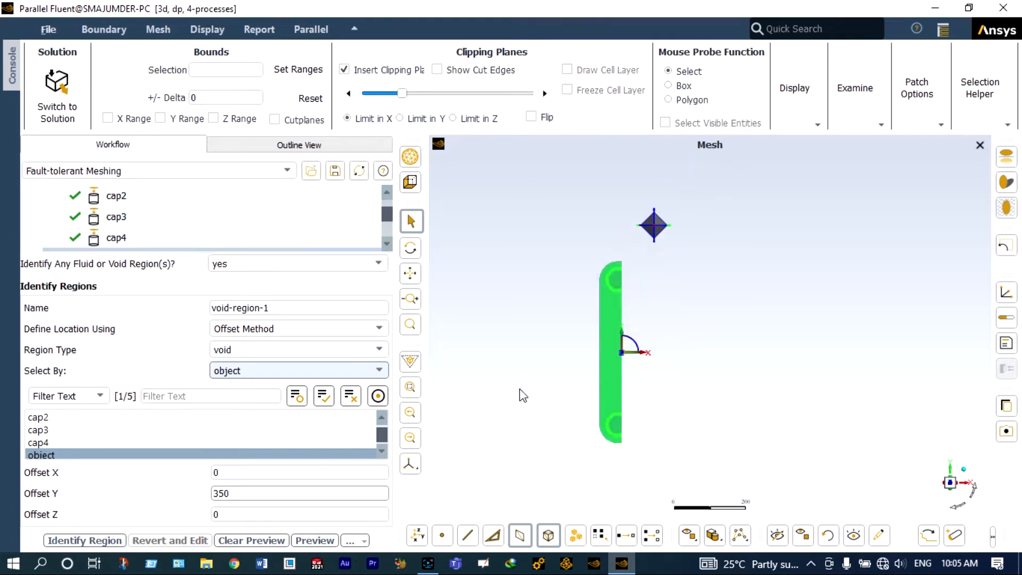
Step: Remove the clipping plane and check the void seed point above the exchanger from front and isometric views
{"action": "left_click", "coordinate": [344, 70]}
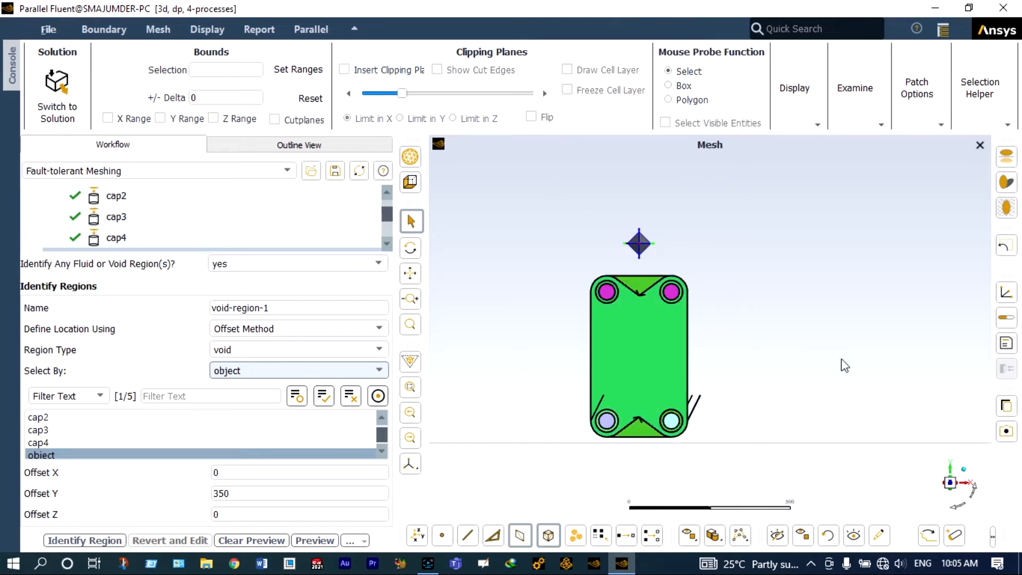
{"action": "left_click", "coordinate": [958, 510]}
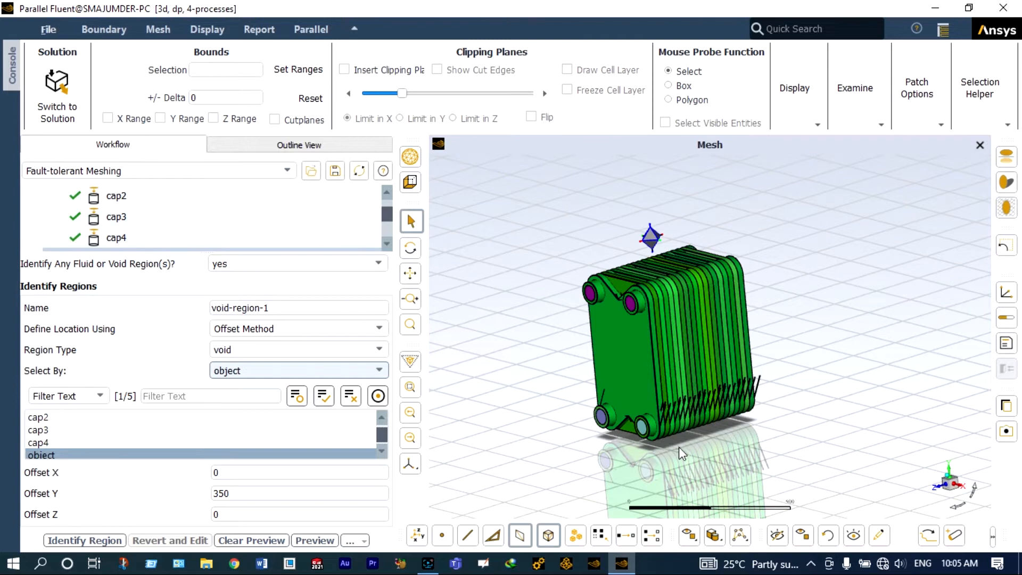
{"action": "scroll", "coordinate": [678, 446], "scroll_direction": "up", "scroll_amount": 2}
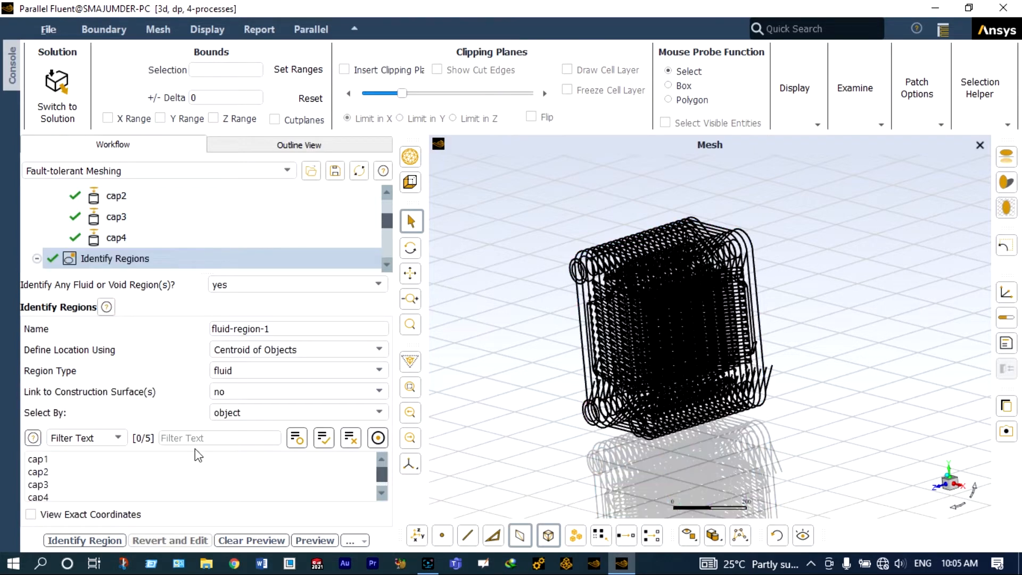
Step: Open the Define Leakage Threshold task and choose to close leakages for the regions
{"action": "left_click", "coordinate": [239, 375]}
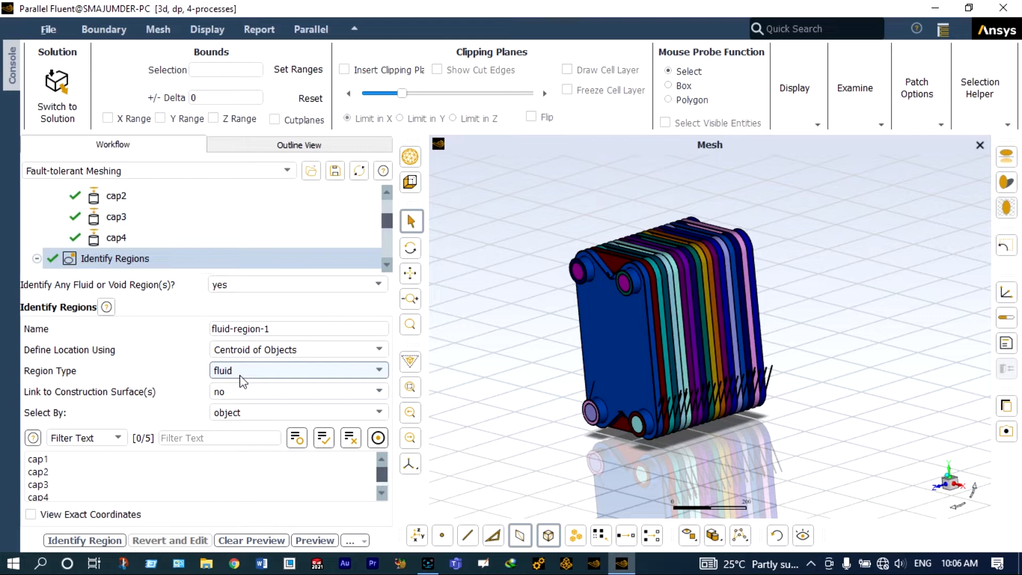
{"action": "scroll", "coordinate": [289, 238], "scroll_direction": "down", "scroll_amount": 1}
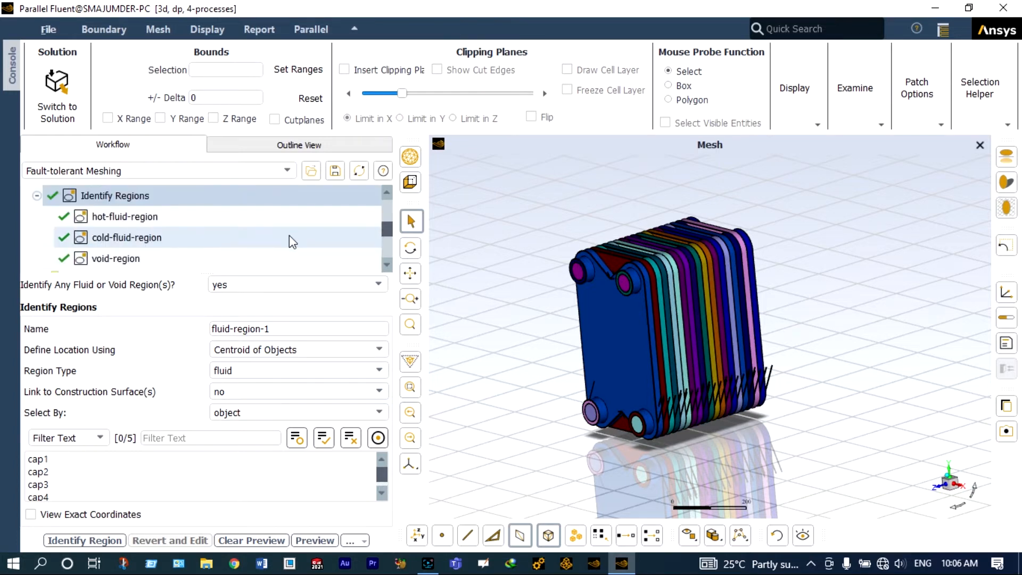
{"action": "scroll", "coordinate": [293, 242], "scroll_direction": "down", "scroll_amount": 1}
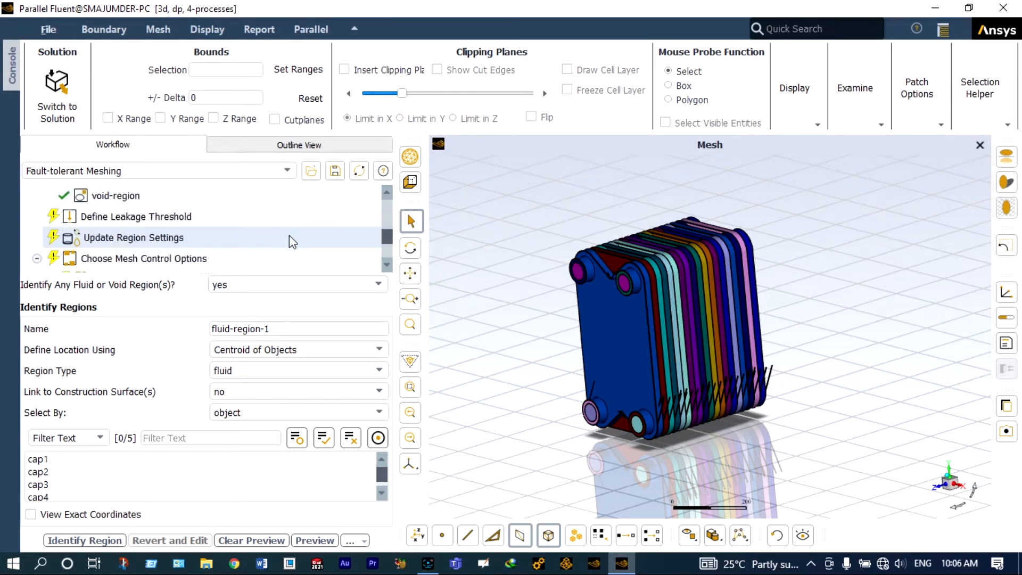
{"action": "left_click", "coordinate": [254, 220]}
{"action": "left_click", "coordinate": [377, 368]}
{"action": "left_click", "coordinate": [342, 388]}
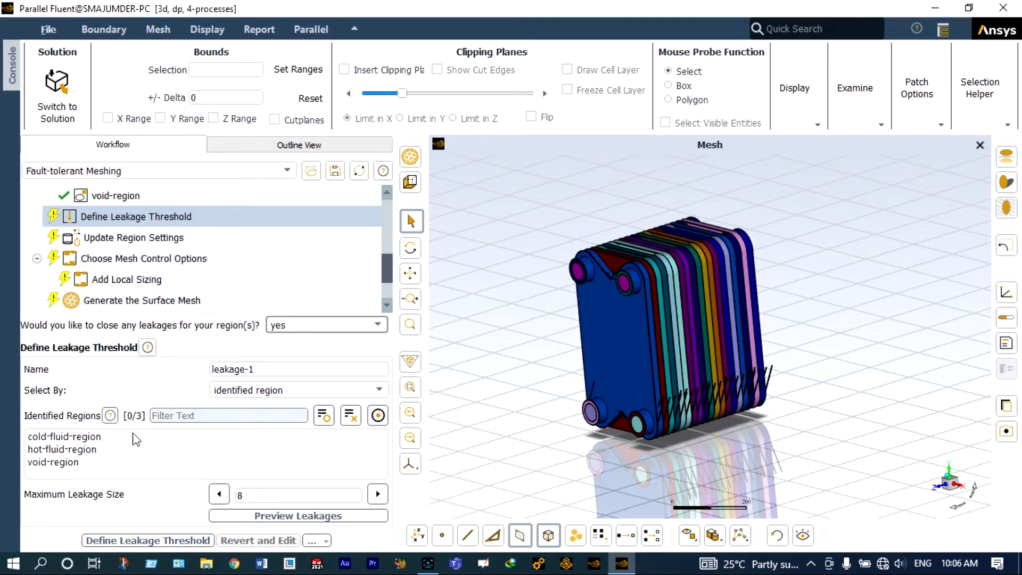
Step: Define a leakage threshold for the cold-fluid-region with a maximum leakage size of 6
{"action": "left_click", "coordinate": [97, 440]}
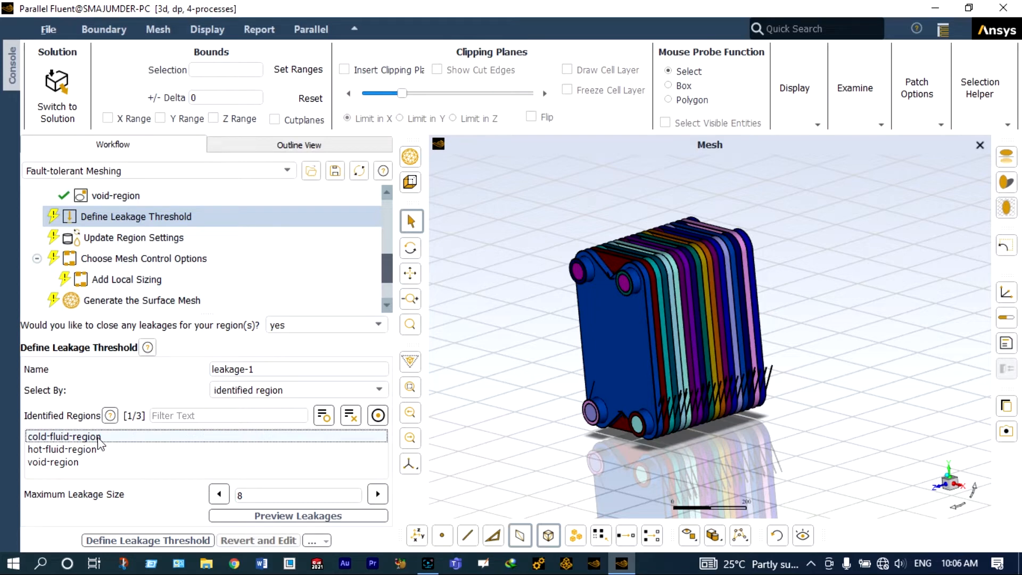
{"action": "left_click", "coordinate": [262, 494]}
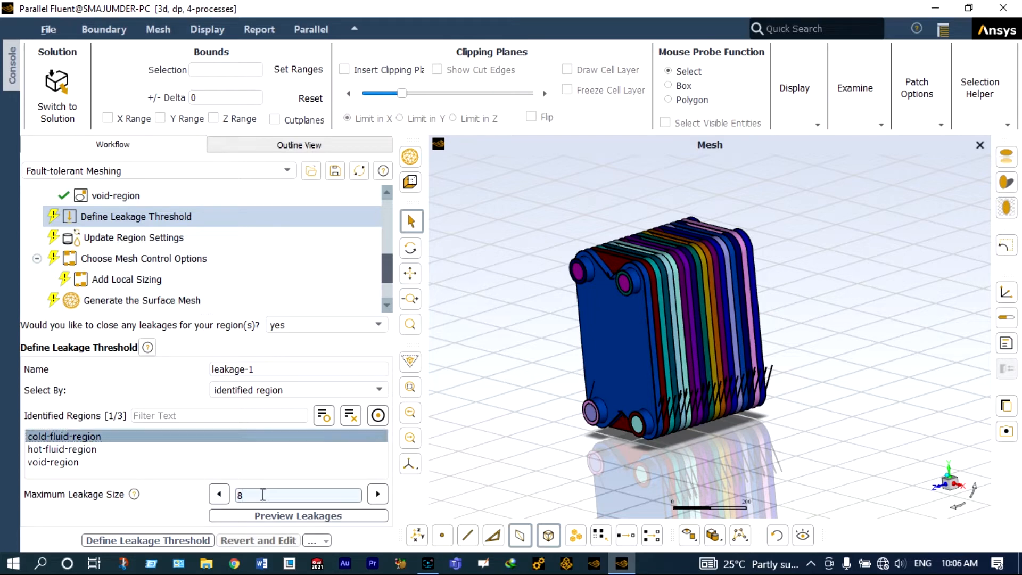
{"action": "key", "text": "BackSpace"}
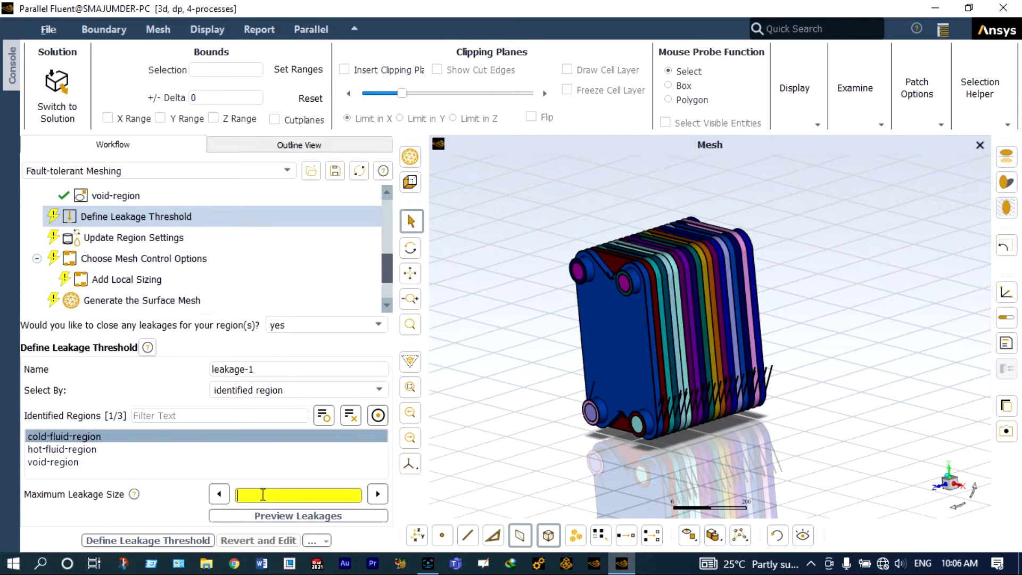
{"action": "type", "text": "6"}
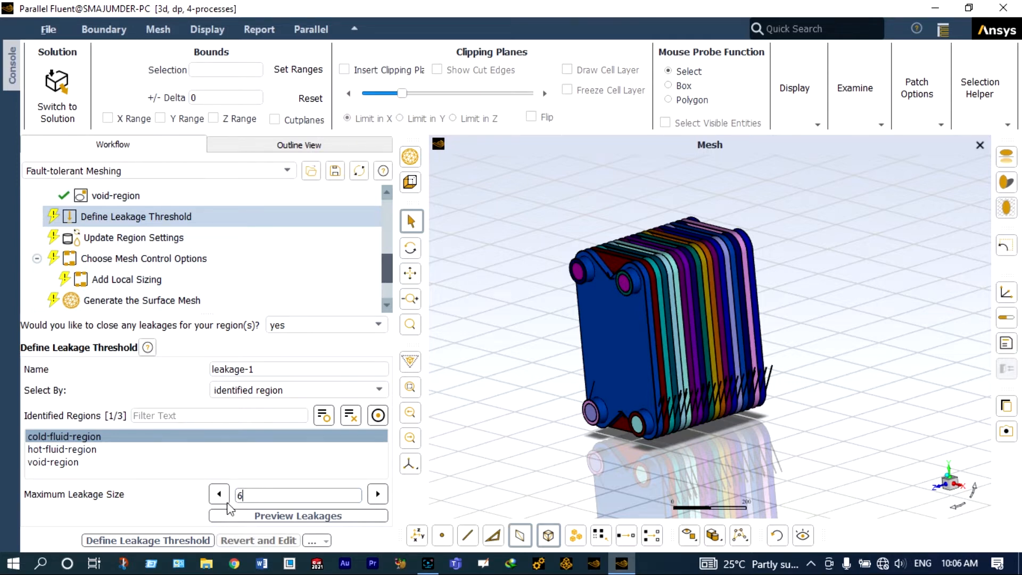
{"action": "left_click", "coordinate": [189, 541]}
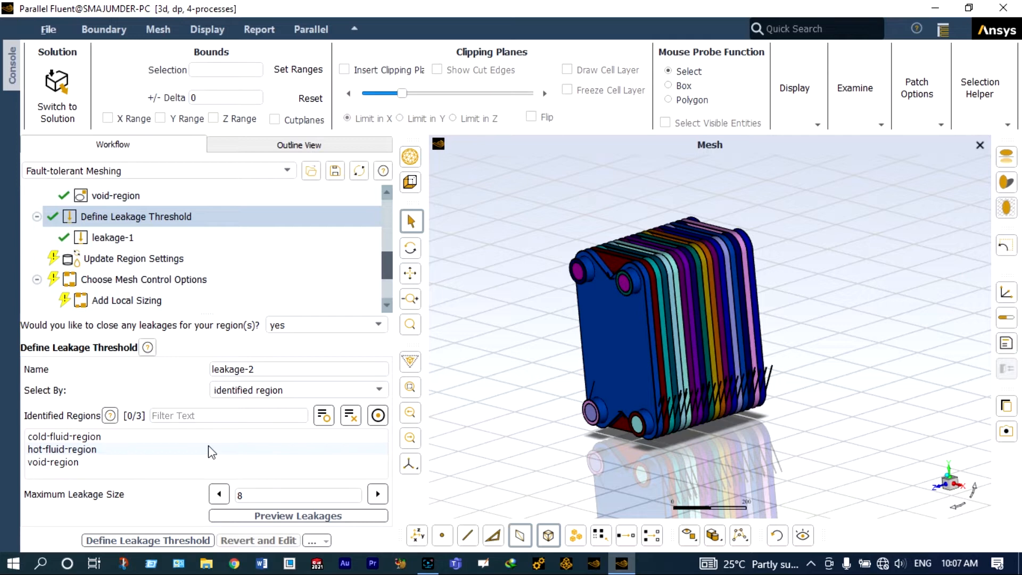
Step: Define a second leakage threshold for the hot-fluid-region with a maximum leakage size of 6
{"action": "left_click", "coordinate": [160, 448]}
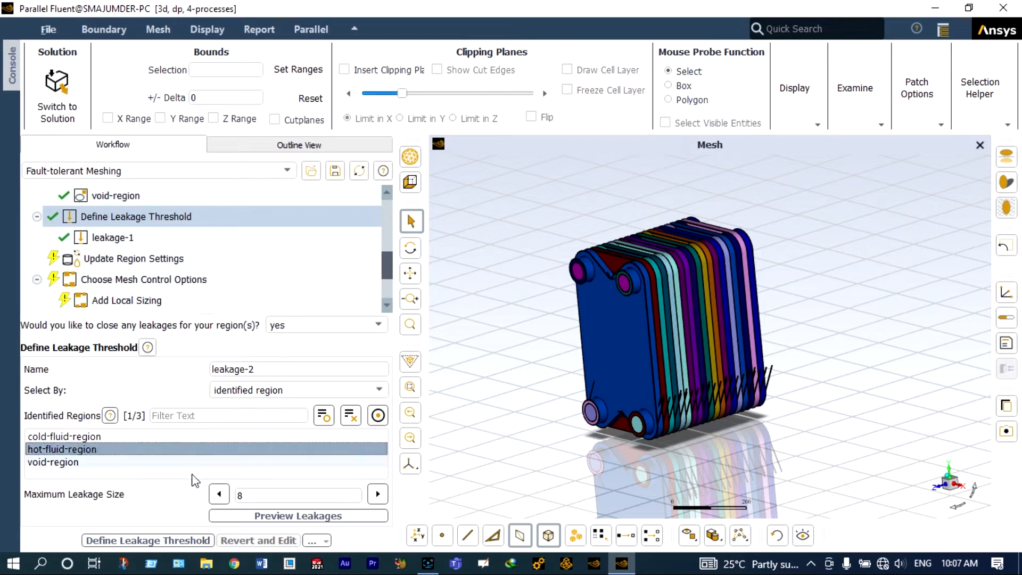
{"action": "left_click", "coordinate": [243, 494]}
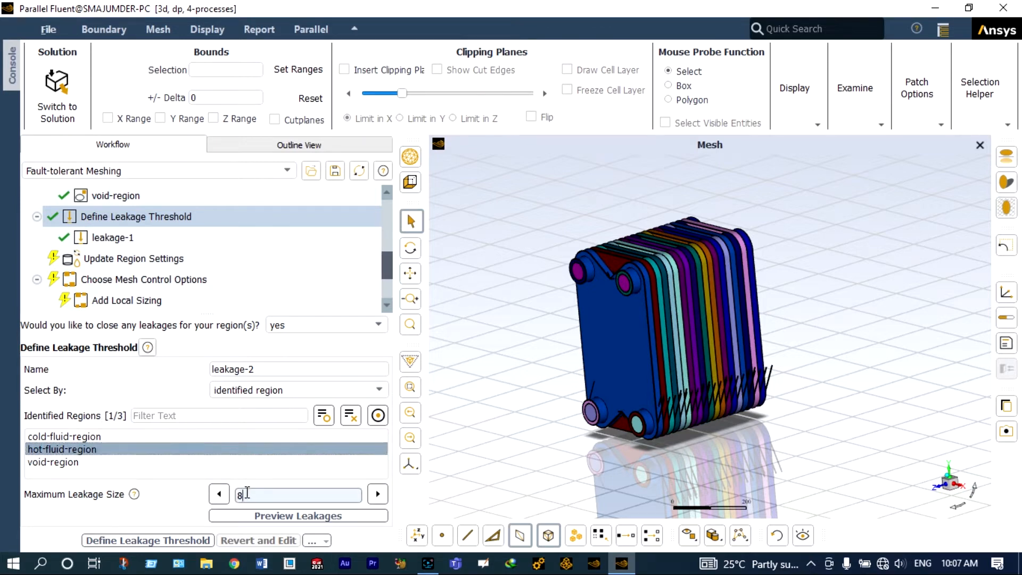
{"action": "key", "text": "BackSpace"}
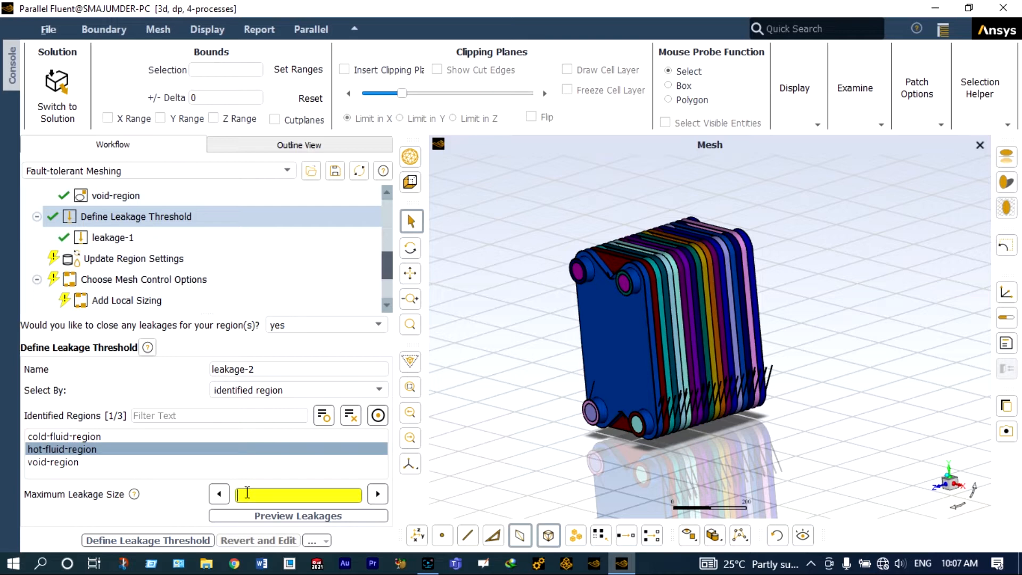
{"action": "type", "text": "6"}
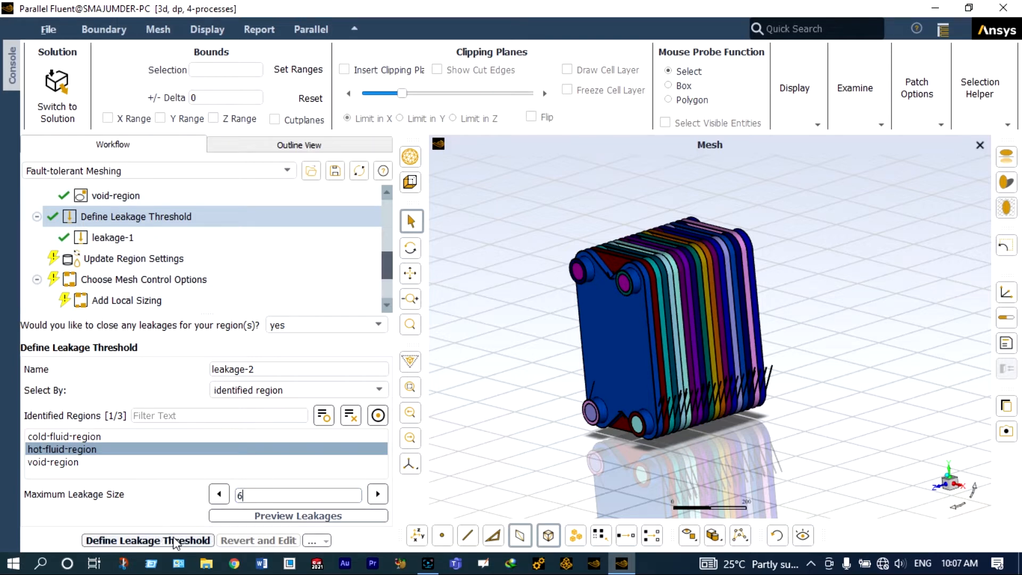
{"action": "left_click", "coordinate": [175, 541]}
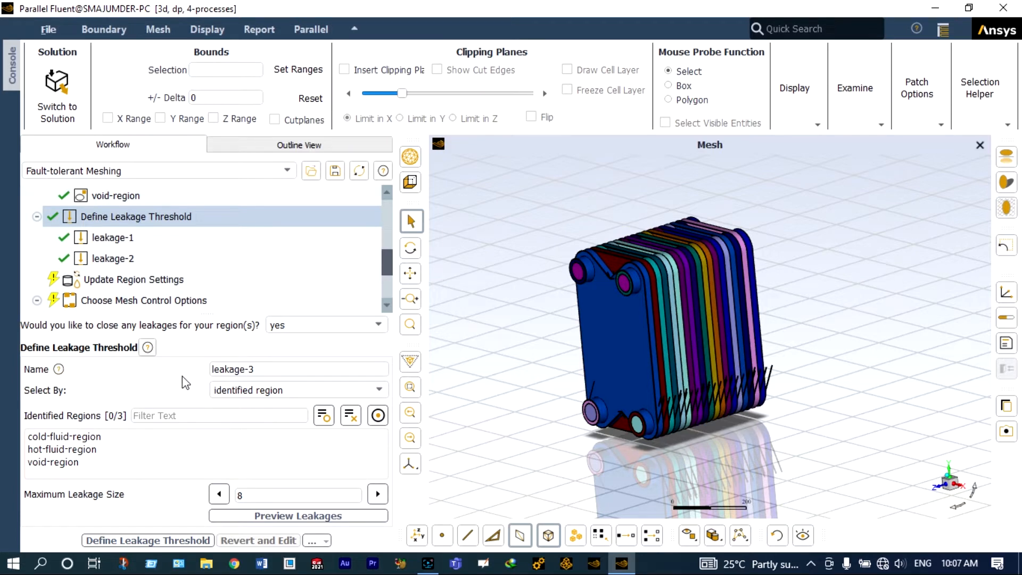
Step: Open Update Region Settings and change the object region's type to solid
{"action": "left_click", "coordinate": [208, 281]}
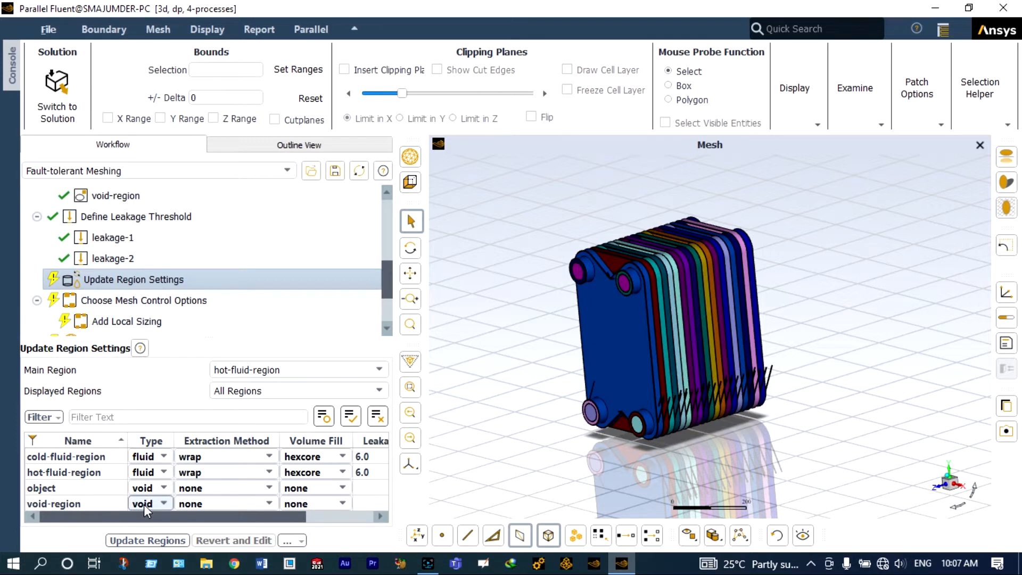
{"action": "left_click", "coordinate": [146, 488]}
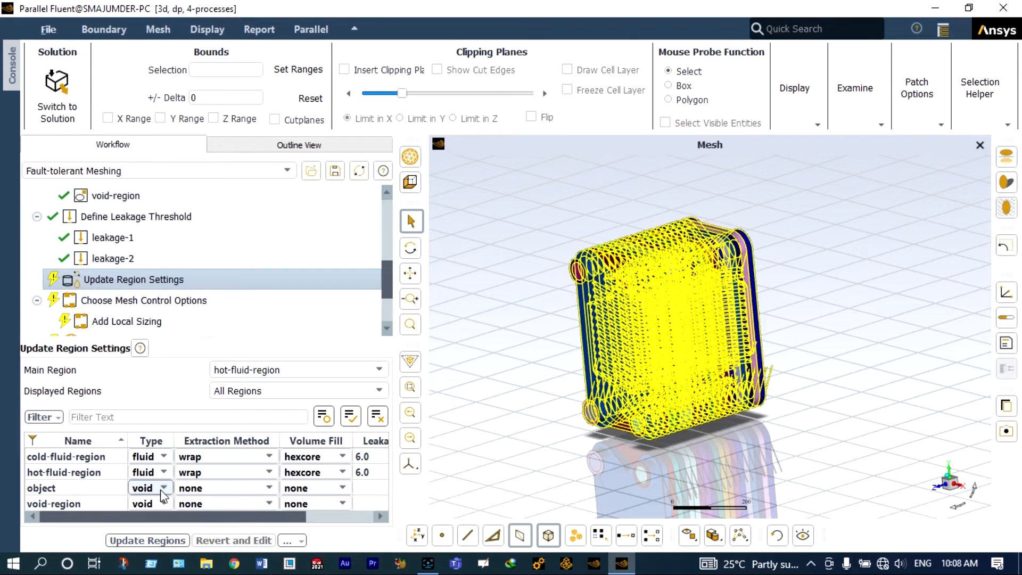
{"action": "left_click", "coordinate": [167, 493]}
{"action": "left_click", "coordinate": [144, 514]}
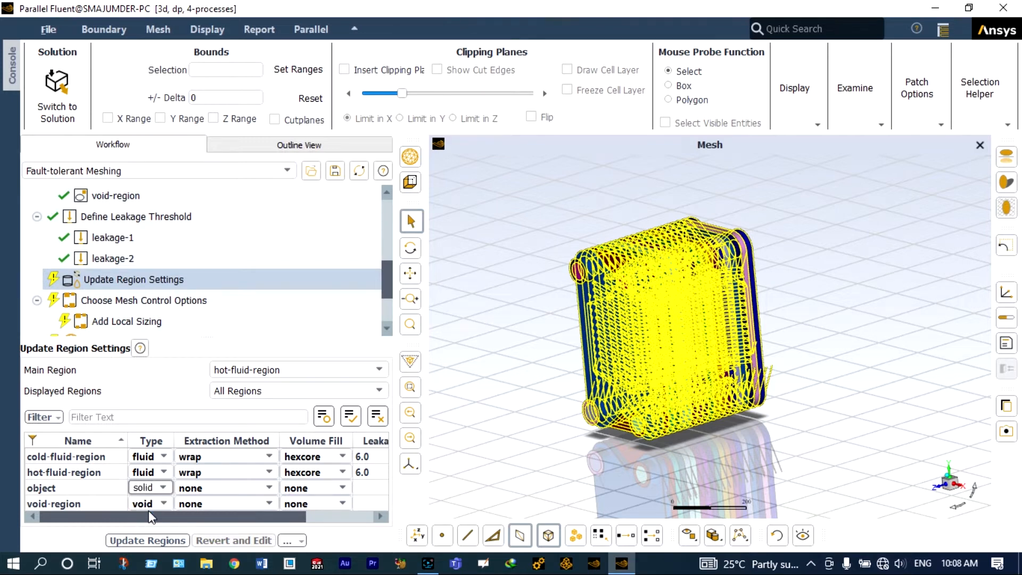
Step: Set the object's extraction method to wrap and both fluid regions' volume fill to poly-hexcore
{"action": "left_click", "coordinate": [178, 492]}
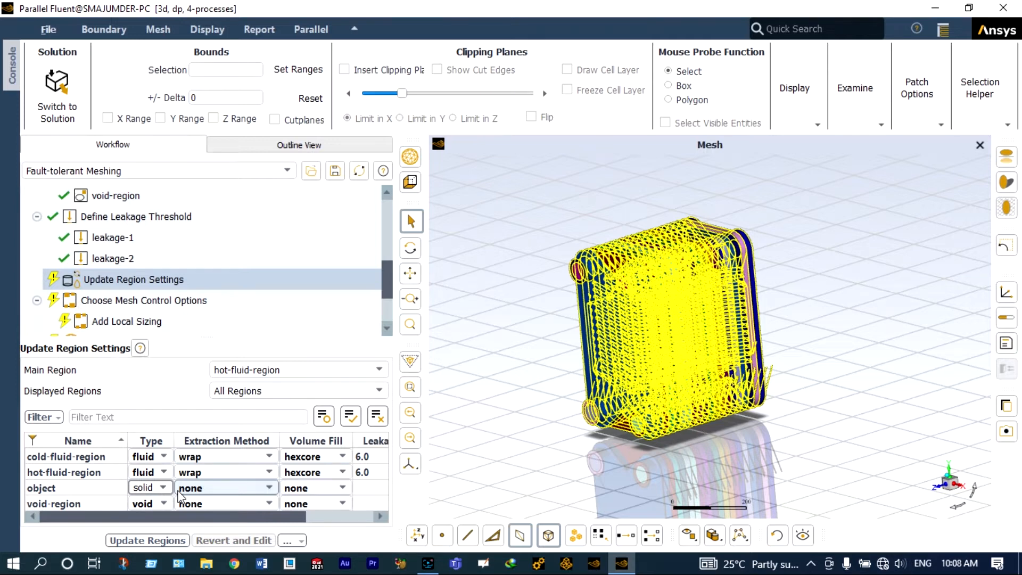
{"action": "left_click", "coordinate": [335, 456]}
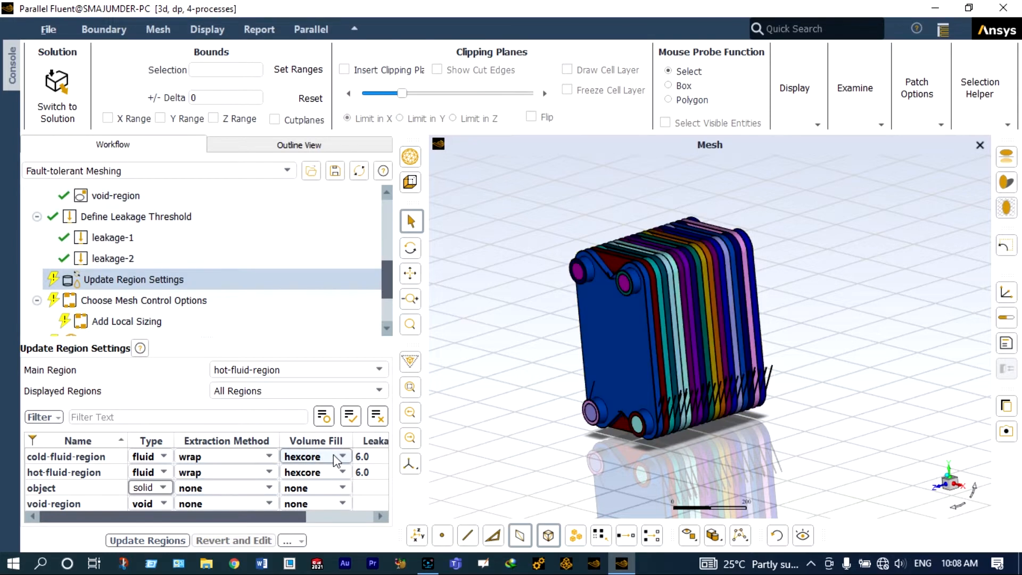
{"action": "left_click", "coordinate": [312, 503]}
{"action": "left_click", "coordinate": [336, 472]}
{"action": "left_click", "coordinate": [314, 520]}
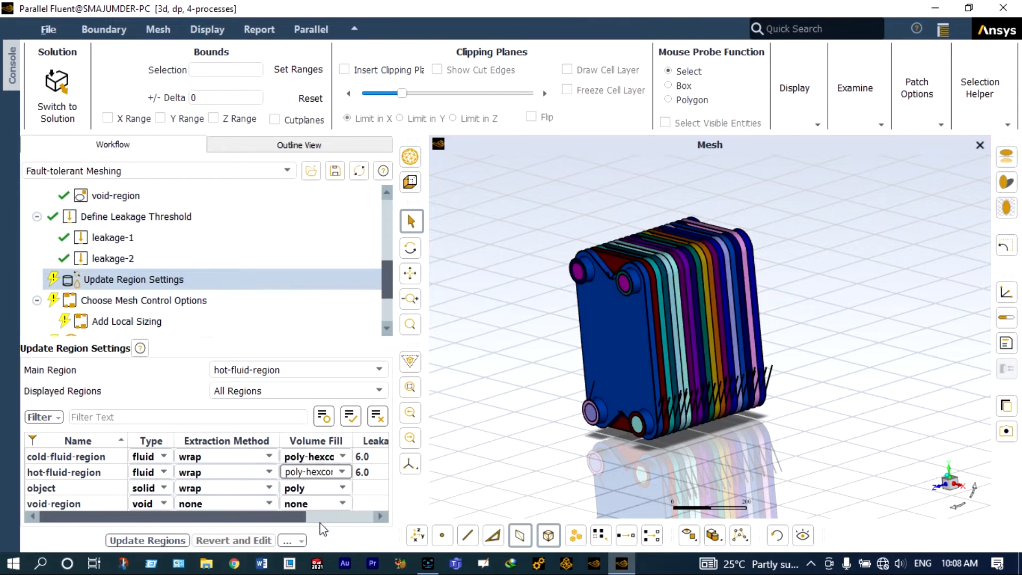
{"action": "left_click", "coordinate": [160, 491]}
{"action": "left_click", "coordinate": [163, 500]}
Step: Set the object region's volume fill to tet and update the regions
{"action": "left_click", "coordinate": [319, 488]}
{"action": "left_click", "coordinate": [344, 488]}
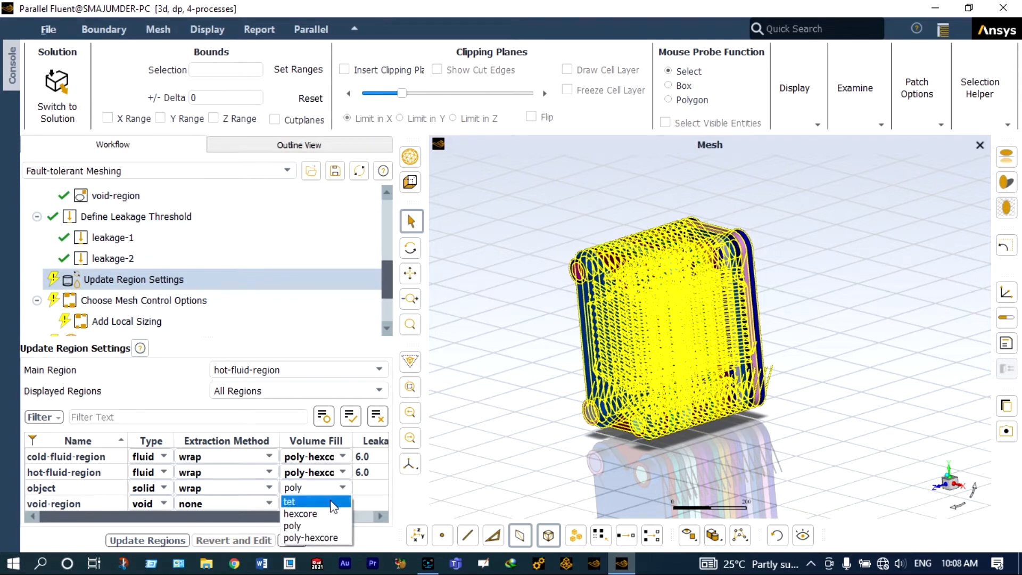
{"action": "left_click", "coordinate": [330, 499]}
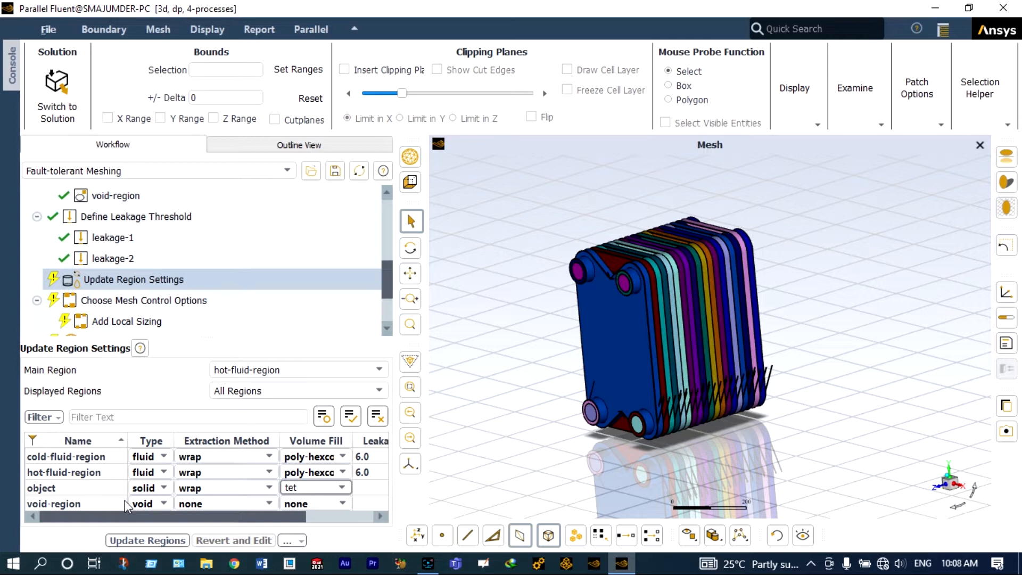
{"action": "left_click", "coordinate": [145, 482]}
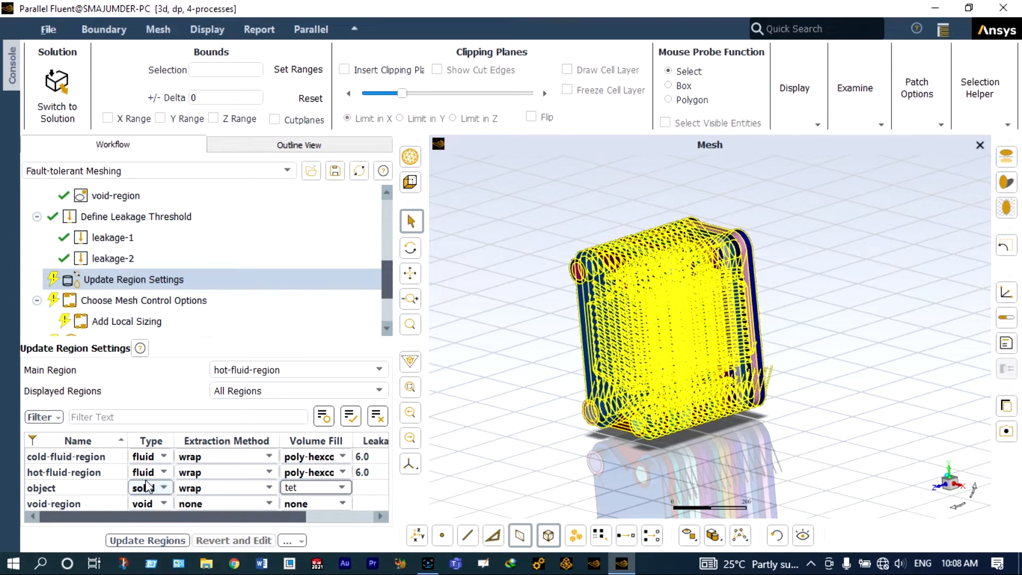
{"action": "left_click", "coordinate": [144, 459]}
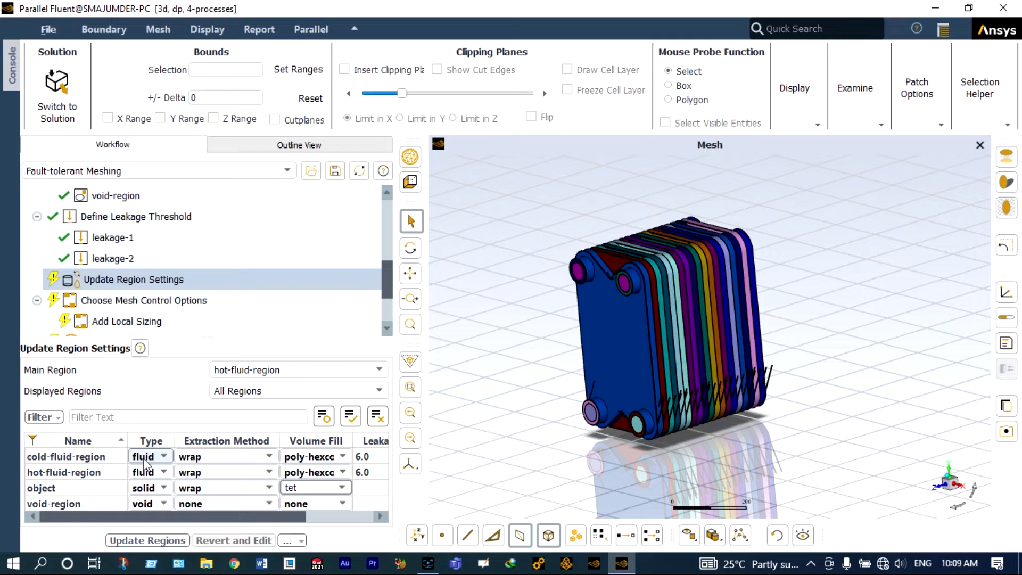
{"action": "left_click", "coordinate": [162, 541]}
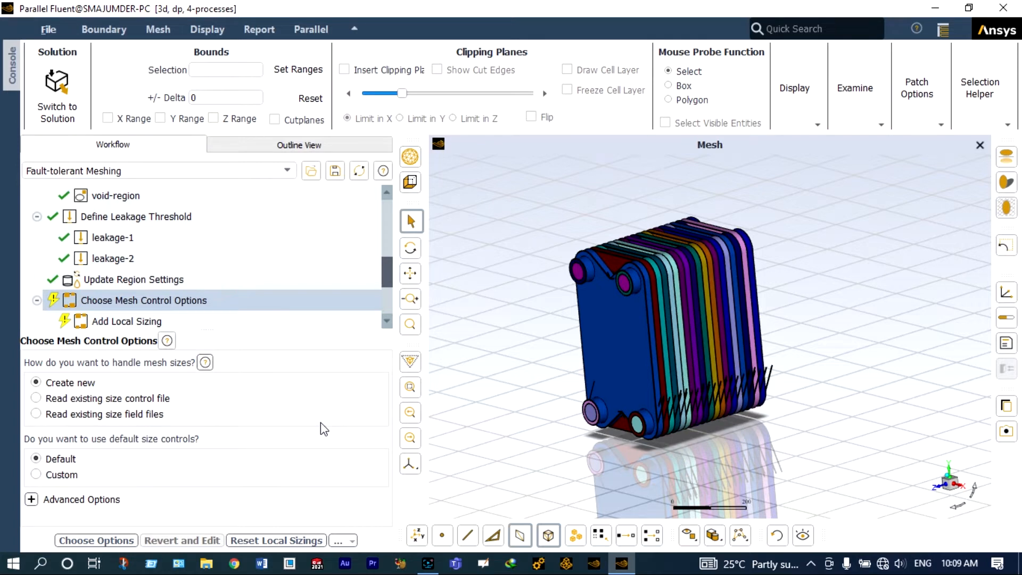
Step: Accept the default mesh control options and generate the surface mesh
{"action": "left_click", "coordinate": [107, 540]}
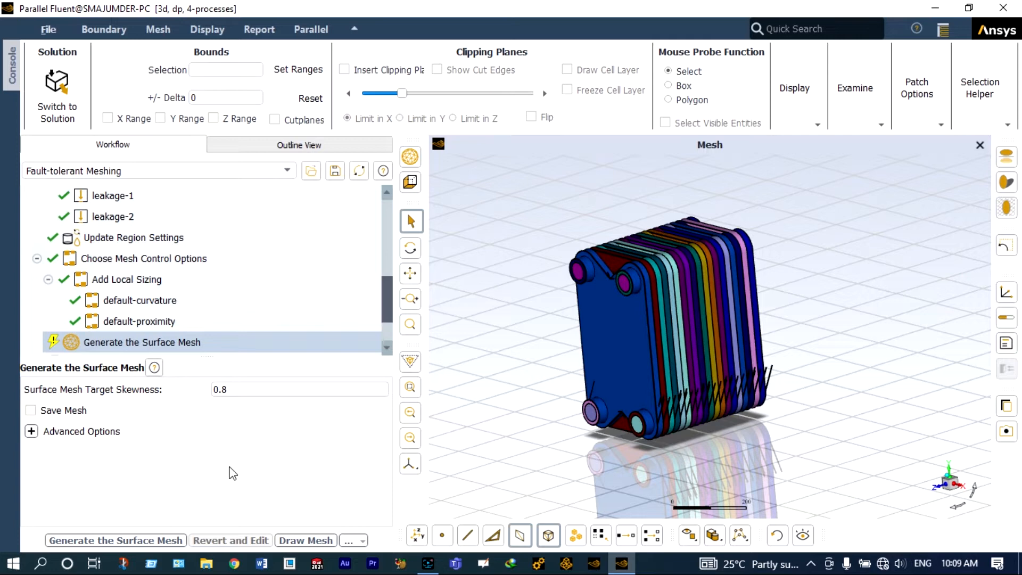
{"action": "left_click", "coordinate": [161, 540]}
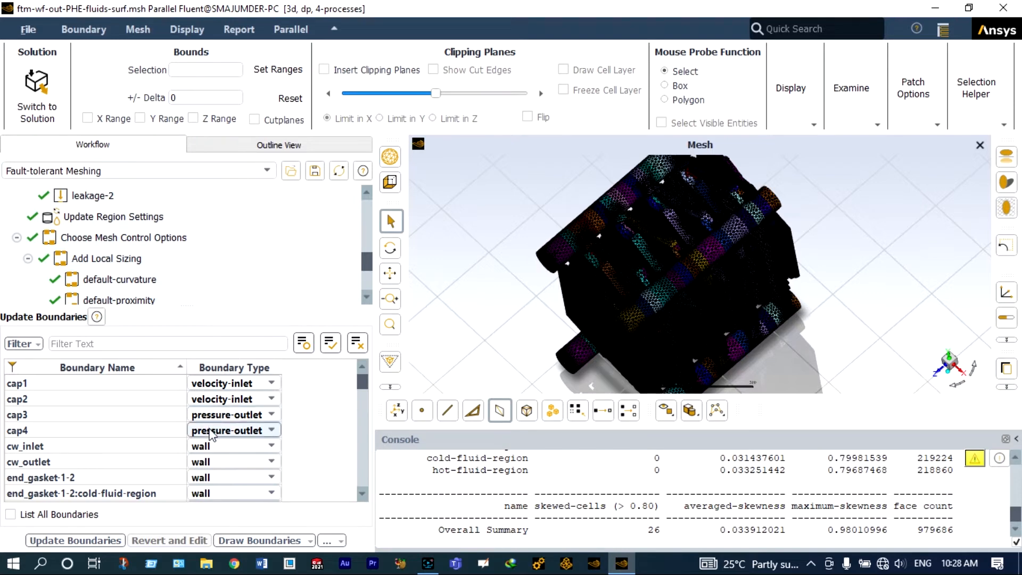
Step: Add boundary layers with the number of layers reduced to 2
{"action": "mouse_move", "coordinate": [361, 381]}
{"action": "left_mouse_down"}
{"action": "mouse_move", "coordinate": [362, 470]}
{"action": "mouse_move", "coordinate": [359, 380]}
{"action": "left_mouse_up"}
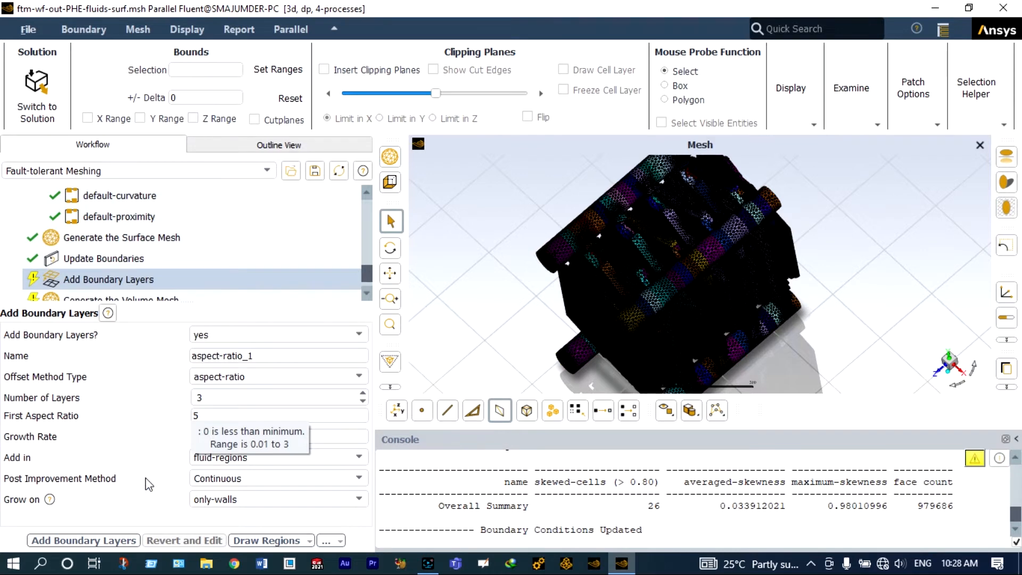
{"action": "left_click", "coordinate": [362, 401]}
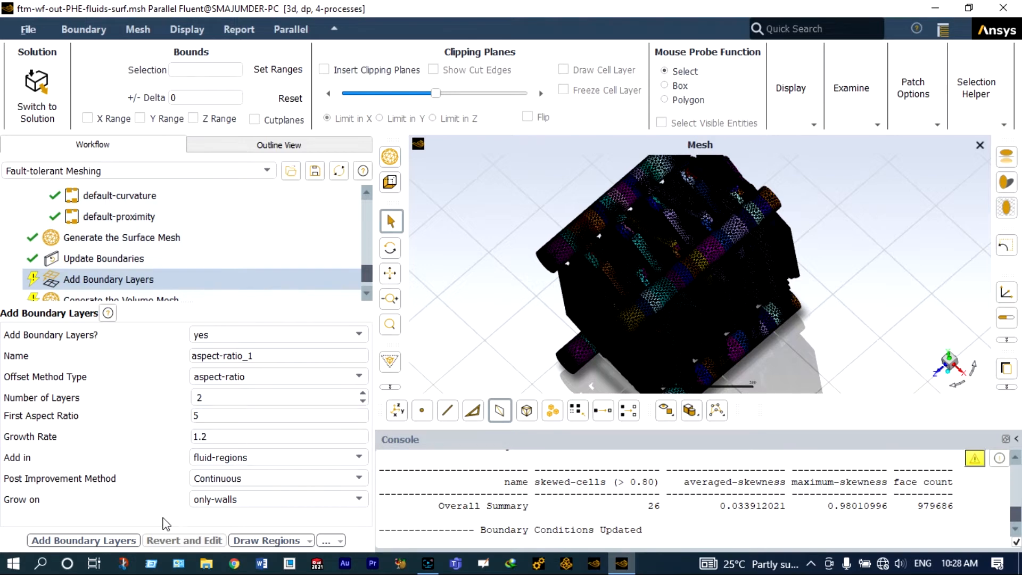
{"action": "left_click", "coordinate": [83, 540]}
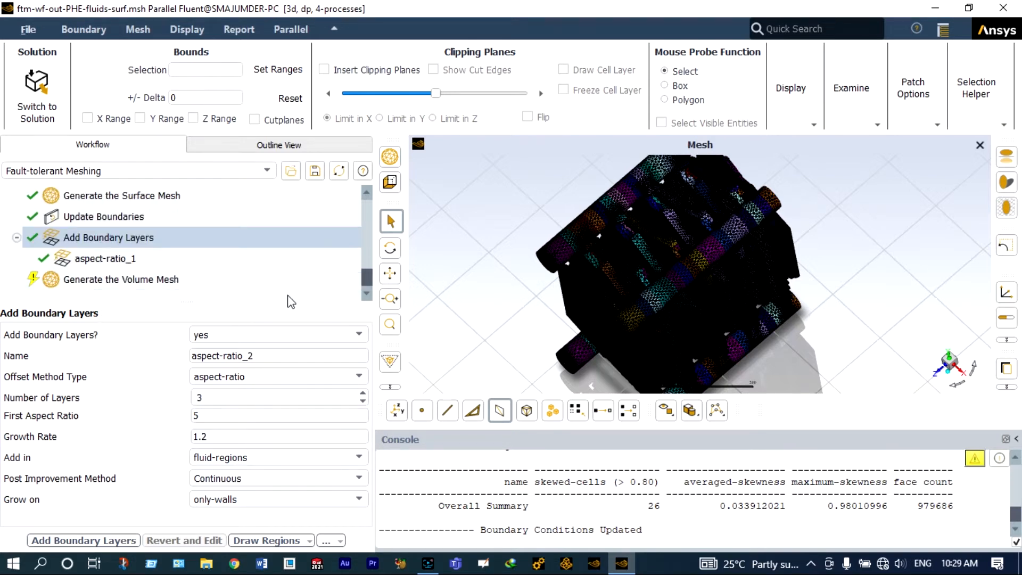
Step: Generate the volume mesh and check the mesh quality
{"action": "left_click", "coordinate": [161, 281]}
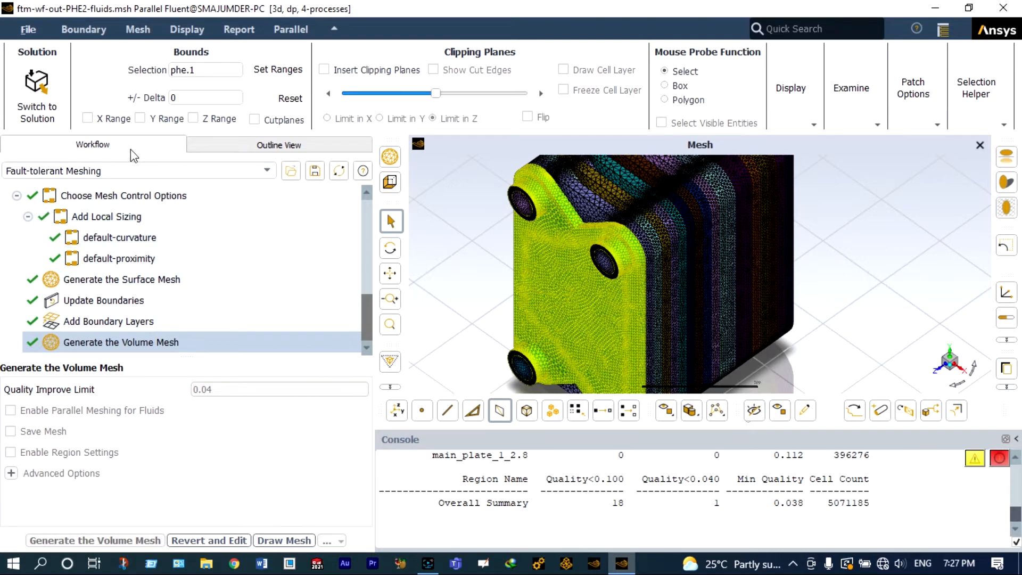
{"action": "left_click", "coordinate": [148, 31]}
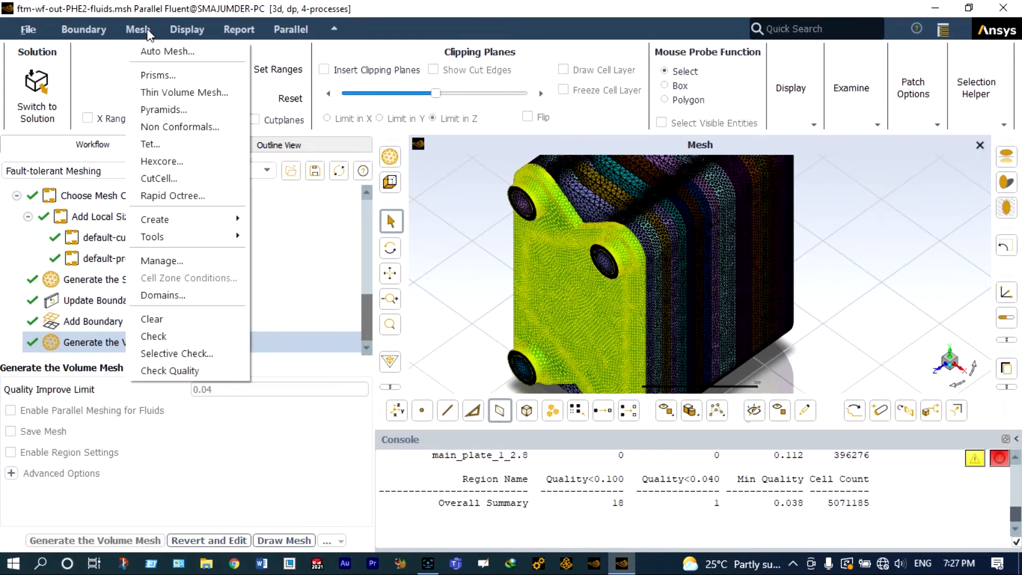
{"action": "left_click", "coordinate": [169, 373]}
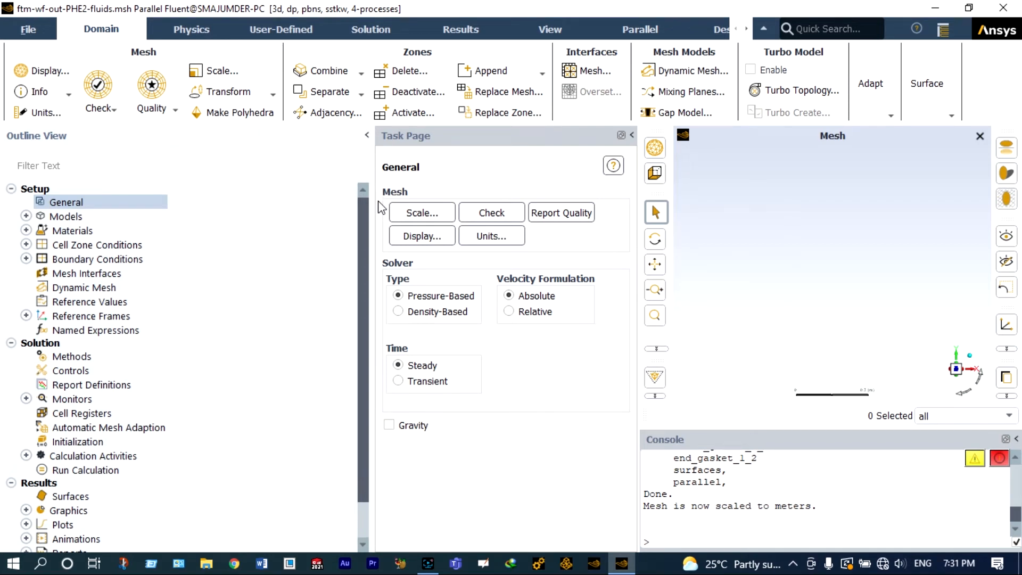
Step: Set the temperature display unit to C
{"action": "left_click", "coordinate": [482, 240]}
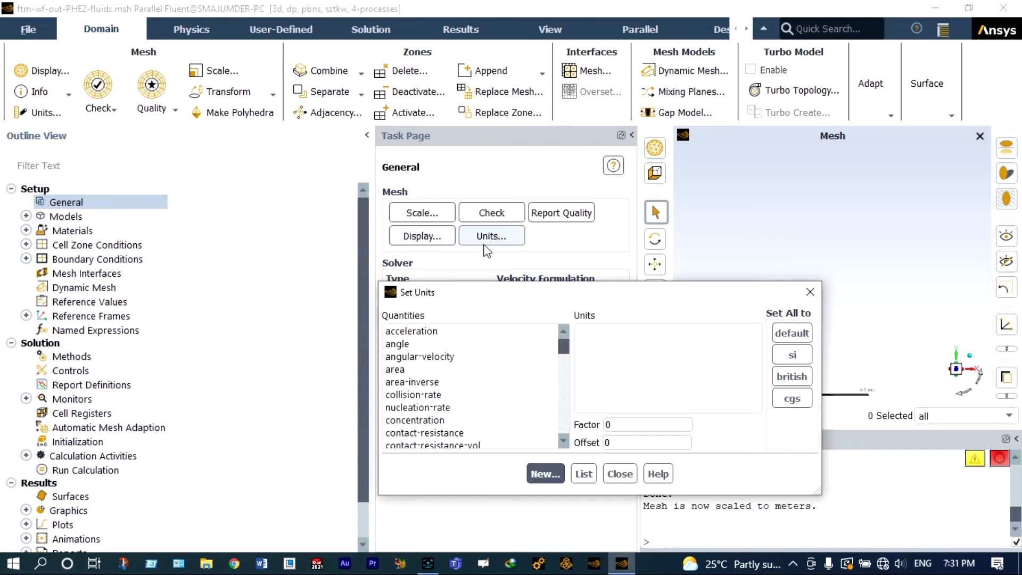
{"action": "left_click_drag", "start_coordinate": [563, 346], "coordinate": [562, 383]}
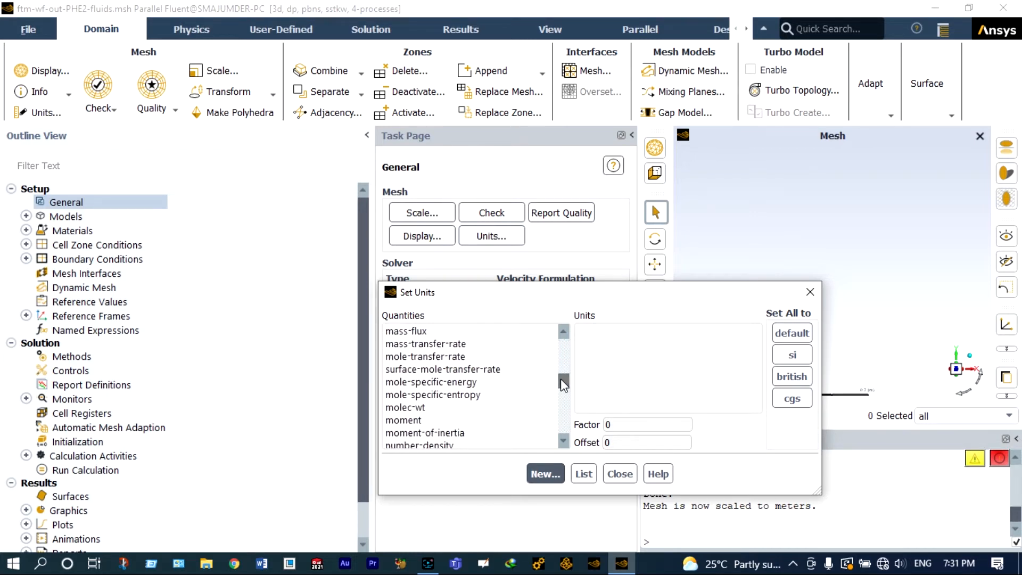
{"action": "left_click_drag", "start_coordinate": [560, 378], "coordinate": [564, 414]}
{"action": "left_click", "coordinate": [455, 369]}
{"action": "left_click", "coordinate": [584, 356]}
{"action": "left_click", "coordinate": [426, 368]}
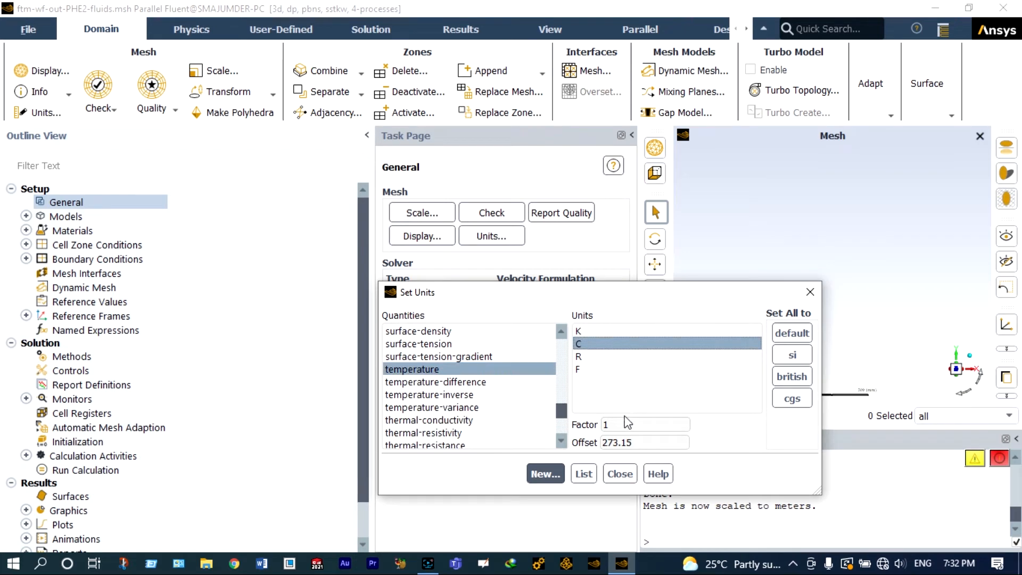
{"action": "left_click", "coordinate": [622, 472]}
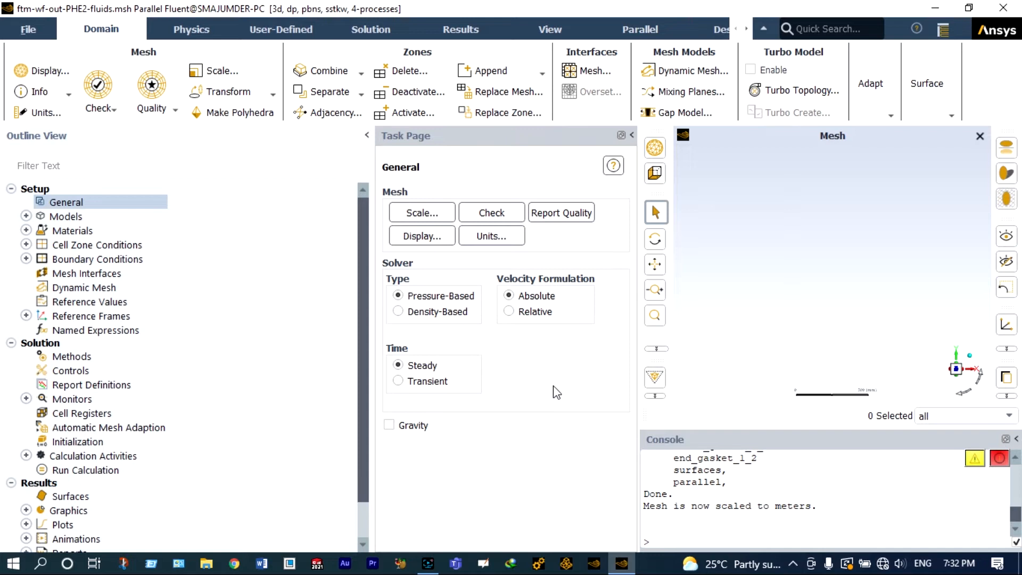
Step: Enable gravity with a Y gravitational acceleration of -9.81 m/s²
{"action": "left_click", "coordinate": [389, 424]}
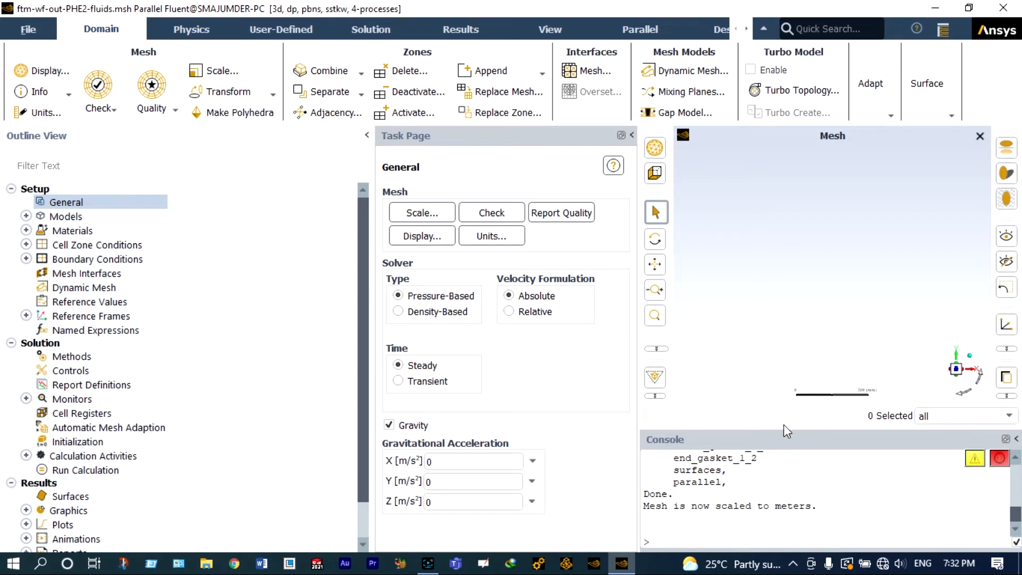
{"action": "left_click", "coordinate": [428, 481]}
{"action": "type", "text": "-9.81"}
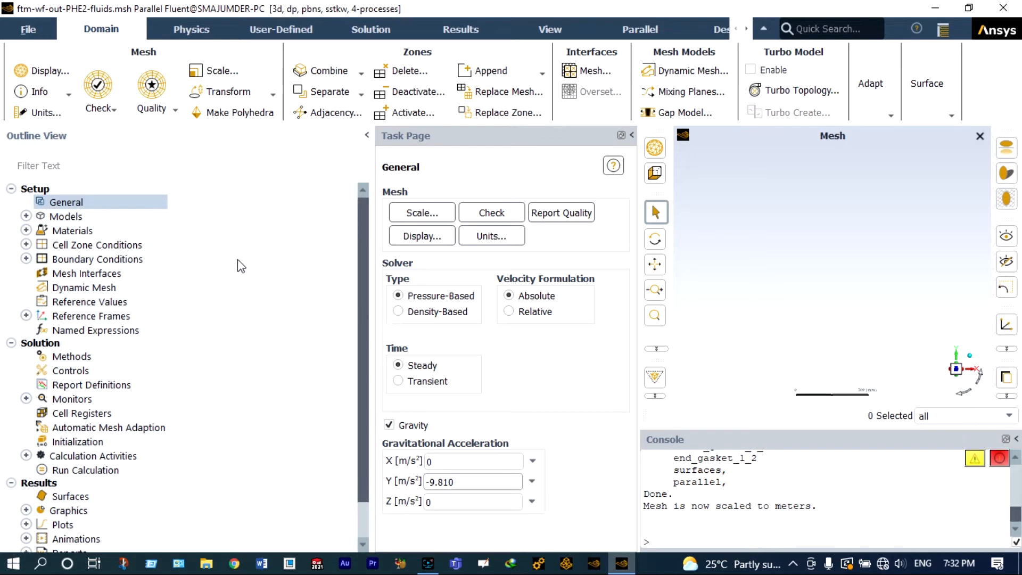
Step: Turn on the Energy equation model
{"action": "double_click", "coordinate": [89, 217]}
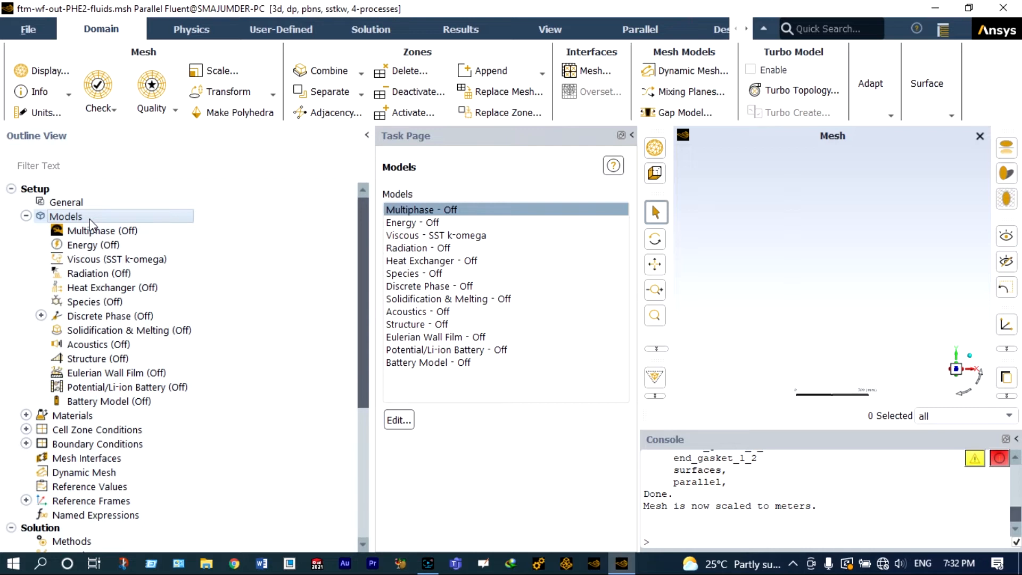
{"action": "left_click", "coordinate": [409, 224]}
{"action": "double_click", "coordinate": [409, 226]}
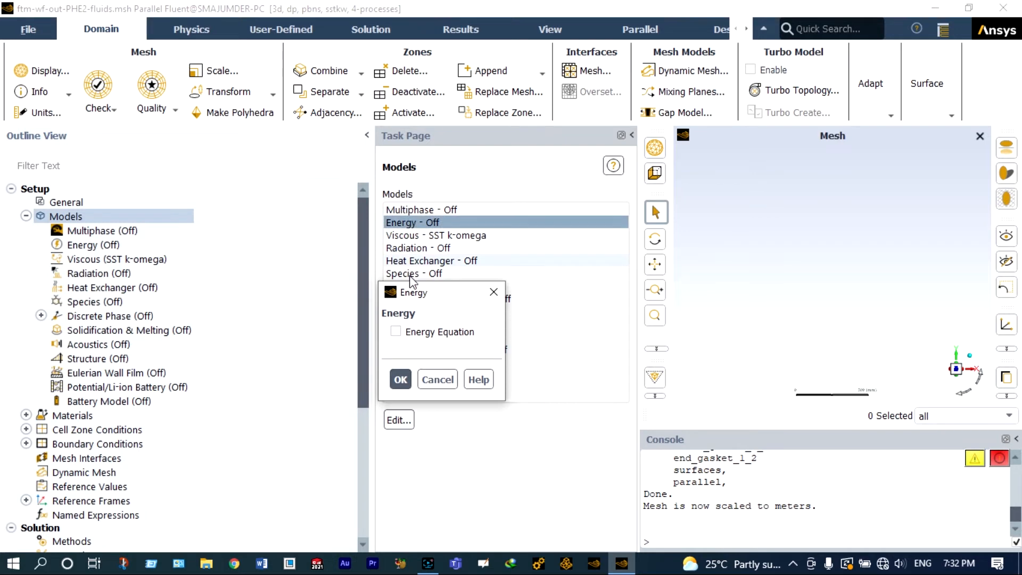
{"action": "left_click", "coordinate": [395, 331]}
{"action": "left_click", "coordinate": [401, 379]}
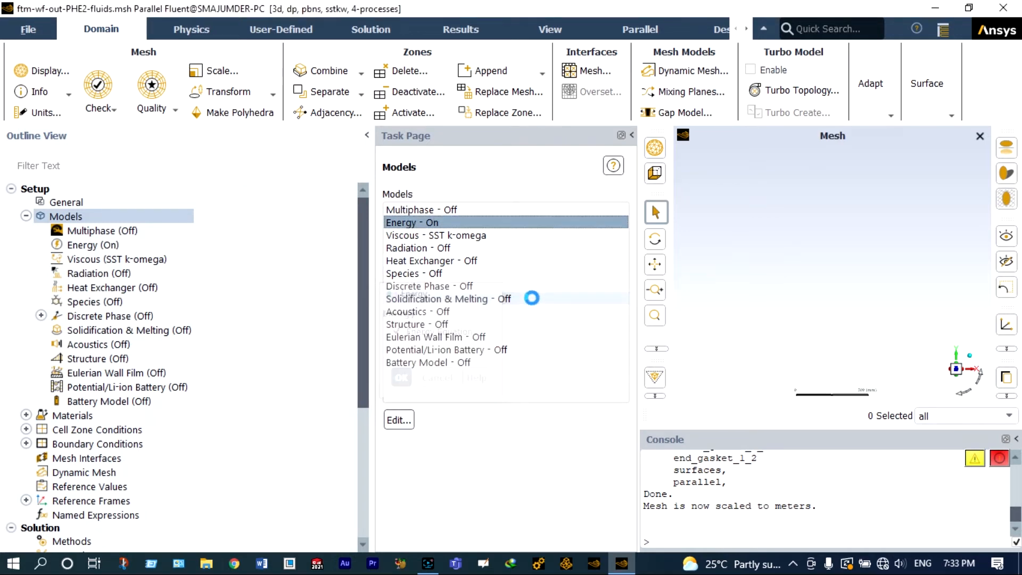
Step: Set the viscous model to Realizable k-epsilon with Scalable Wall Functions
{"action": "double_click", "coordinate": [444, 235]}
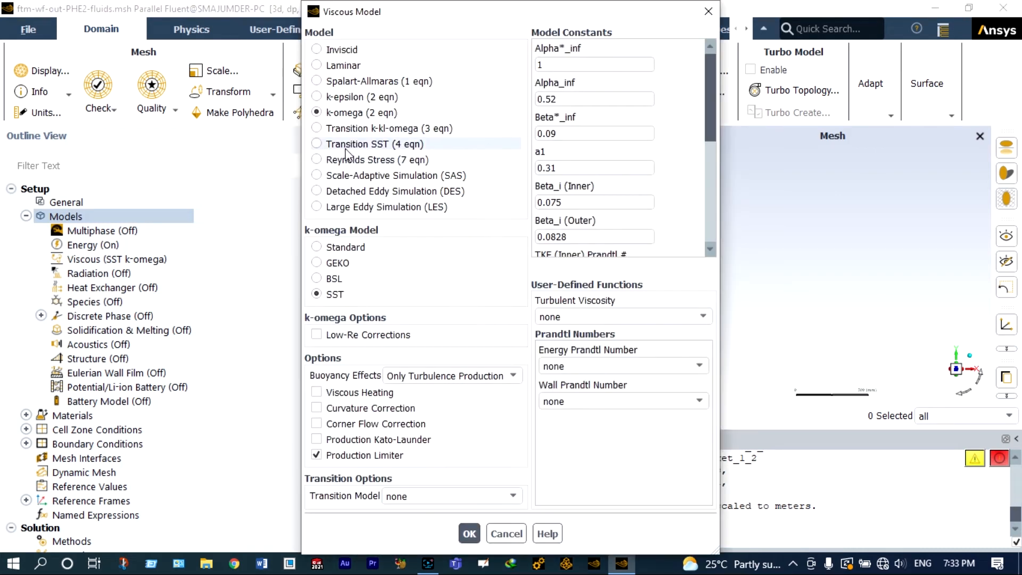
{"action": "left_click", "coordinate": [330, 96]}
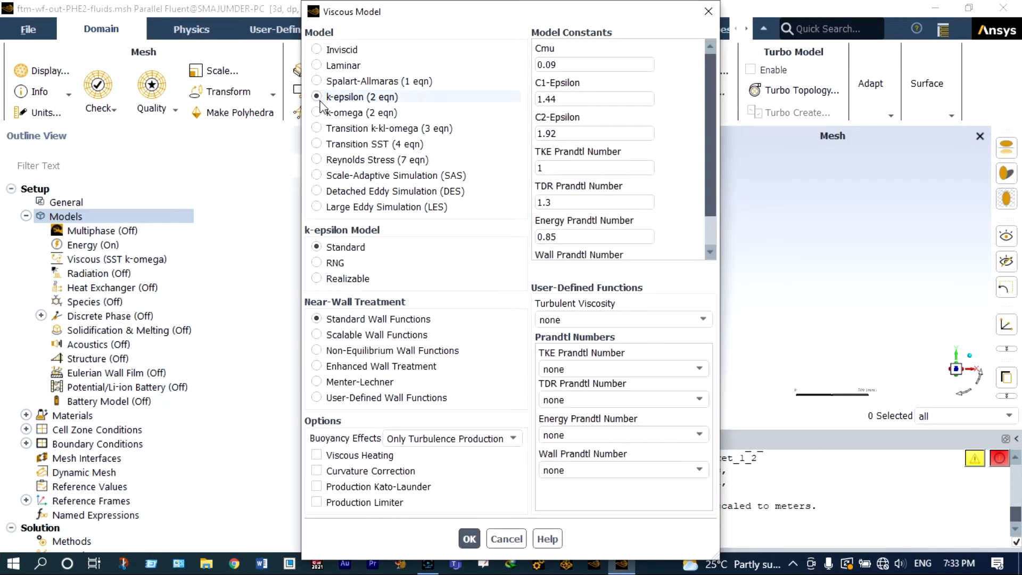
{"action": "left_click", "coordinate": [317, 279]}
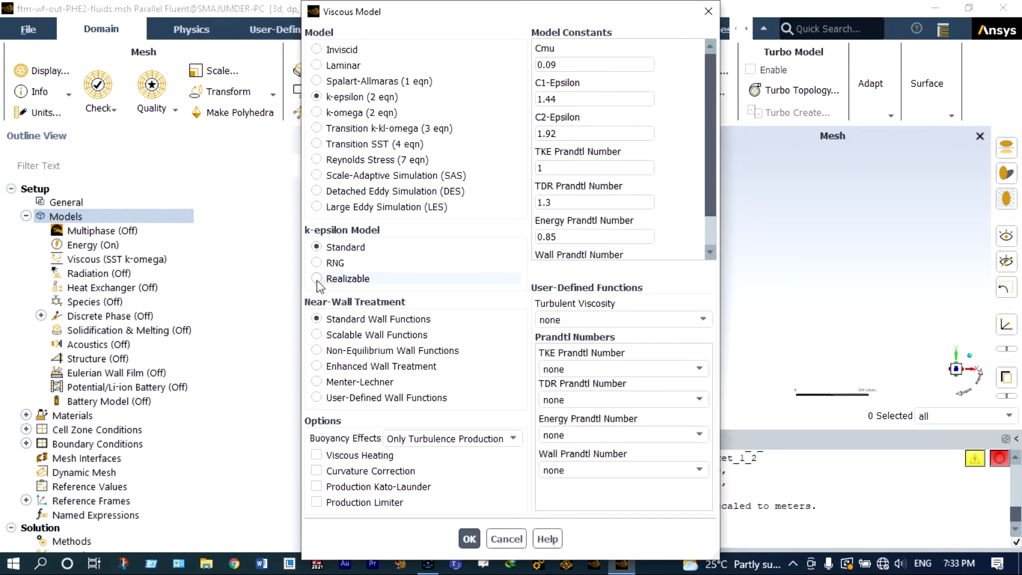
{"action": "left_click", "coordinate": [318, 335]}
{"action": "key", "text": "Return"}
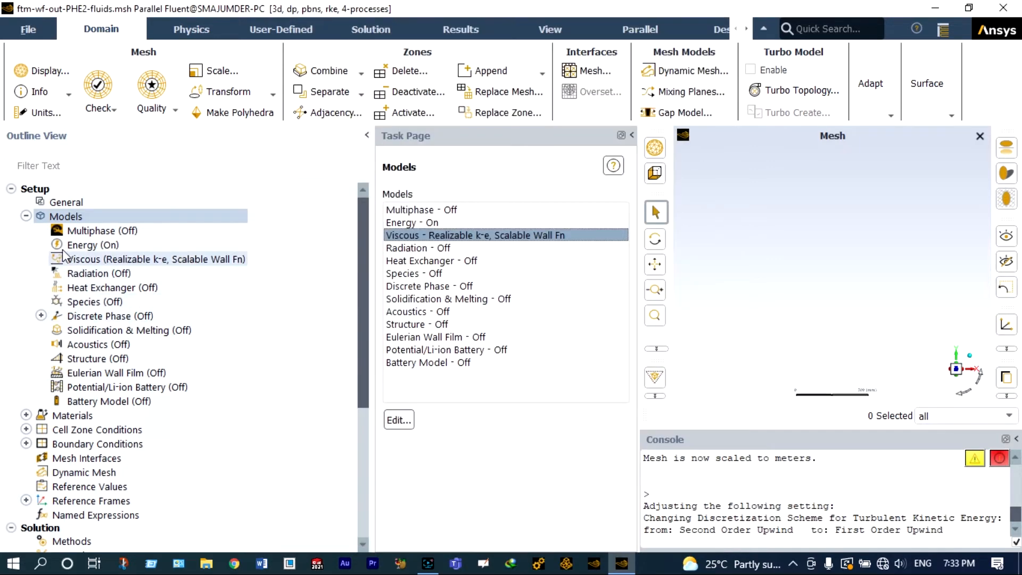
Step: Copy water-liquid from the Fluent materials database into the case's fluid materials
{"action": "left_click", "coordinate": [26, 215]}
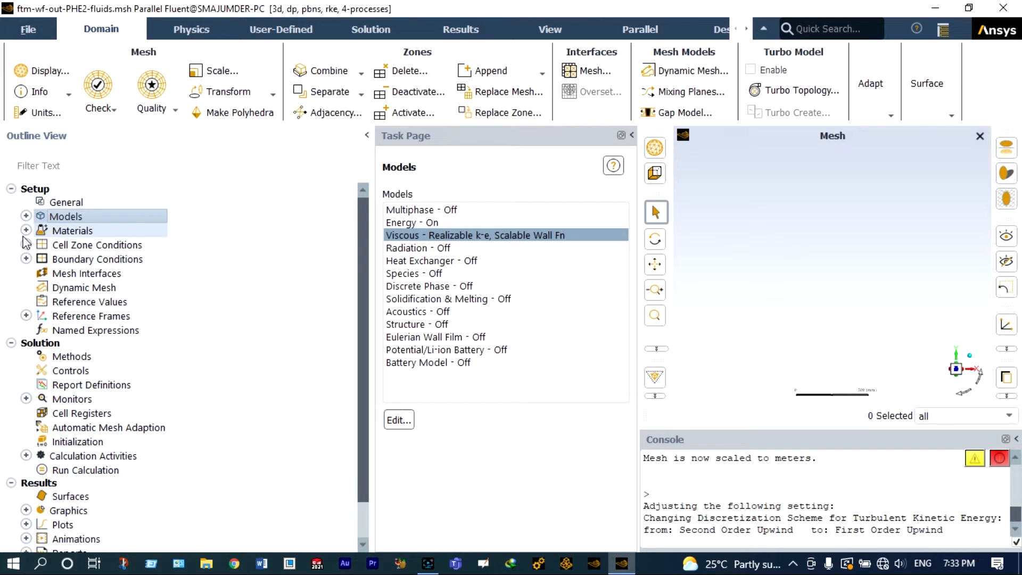
{"action": "left_click", "coordinate": [26, 230]}
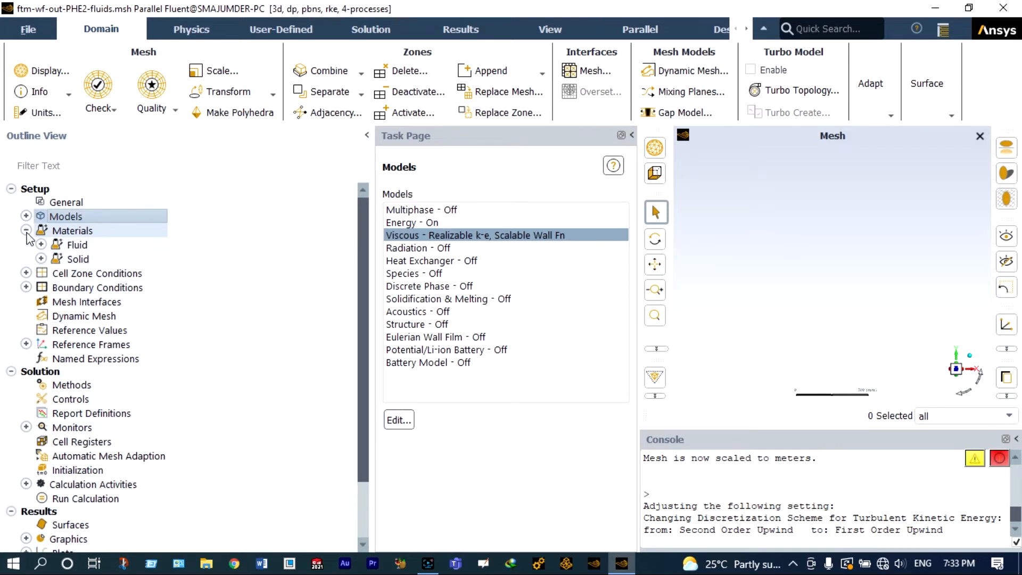
{"action": "left_click", "coordinate": [40, 244]}
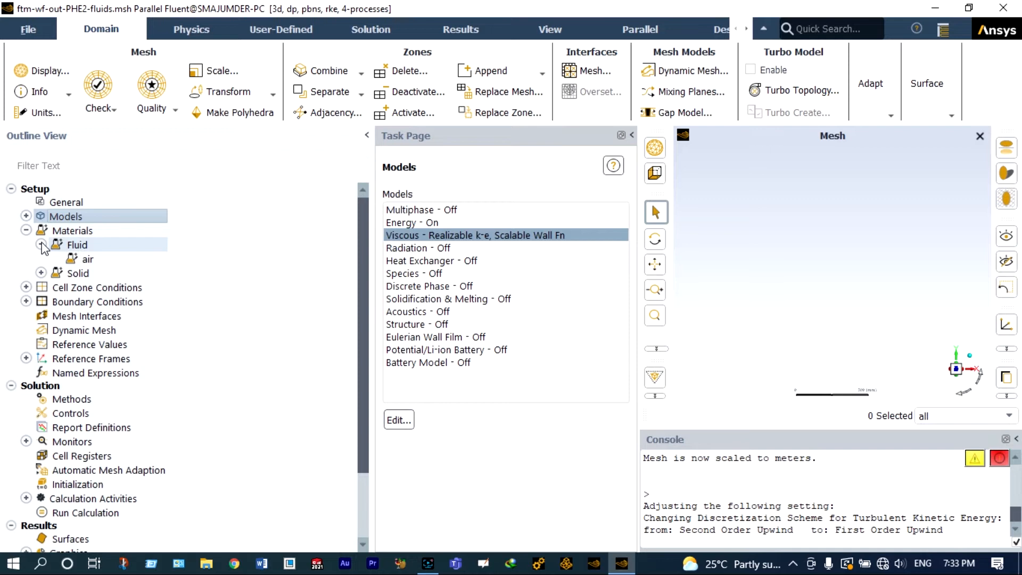
{"action": "double_click", "coordinate": [87, 258]}
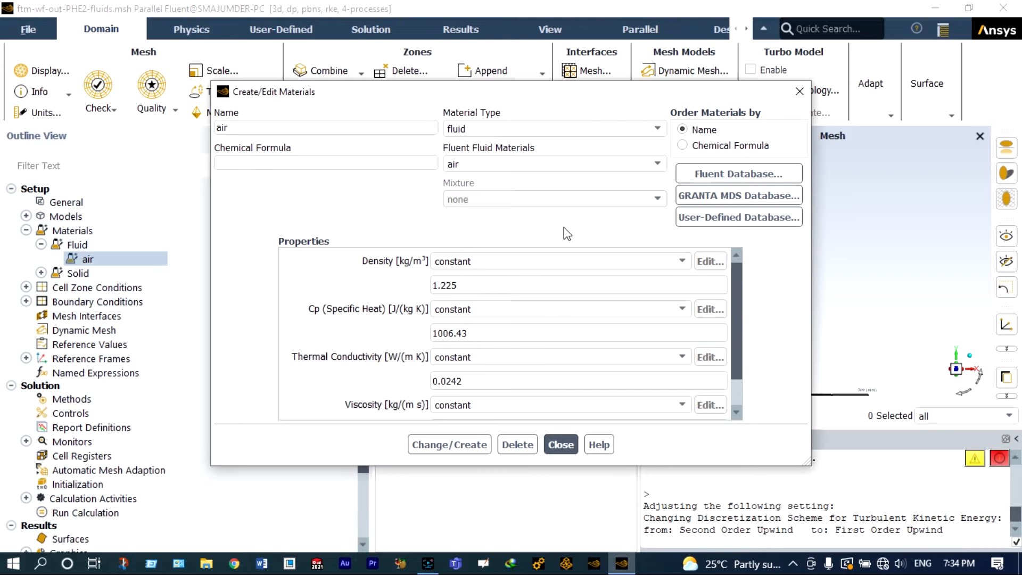
{"action": "left_click", "coordinate": [719, 177]}
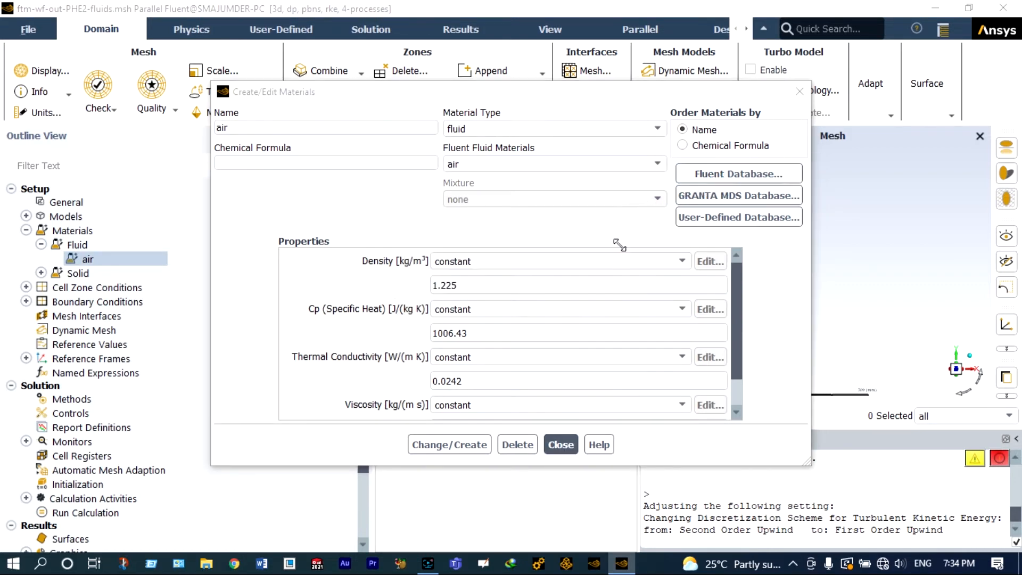
{"action": "left_click_drag", "start_coordinate": [540, 205], "coordinate": [540, 226]}
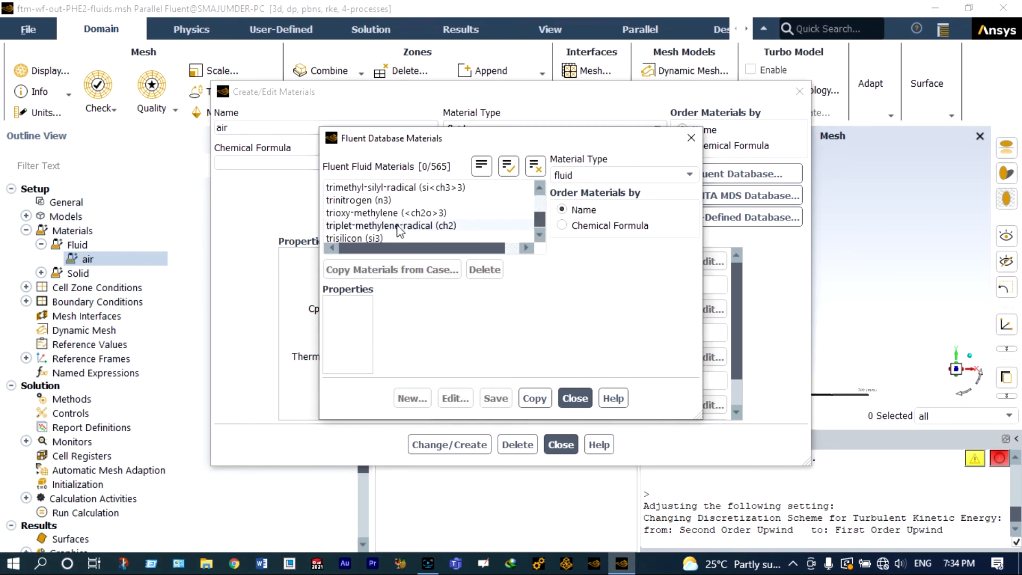
{"action": "scroll", "coordinate": [399, 230], "scroll_direction": "down", "scroll_amount": 6}
{"action": "left_click", "coordinate": [388, 203]}
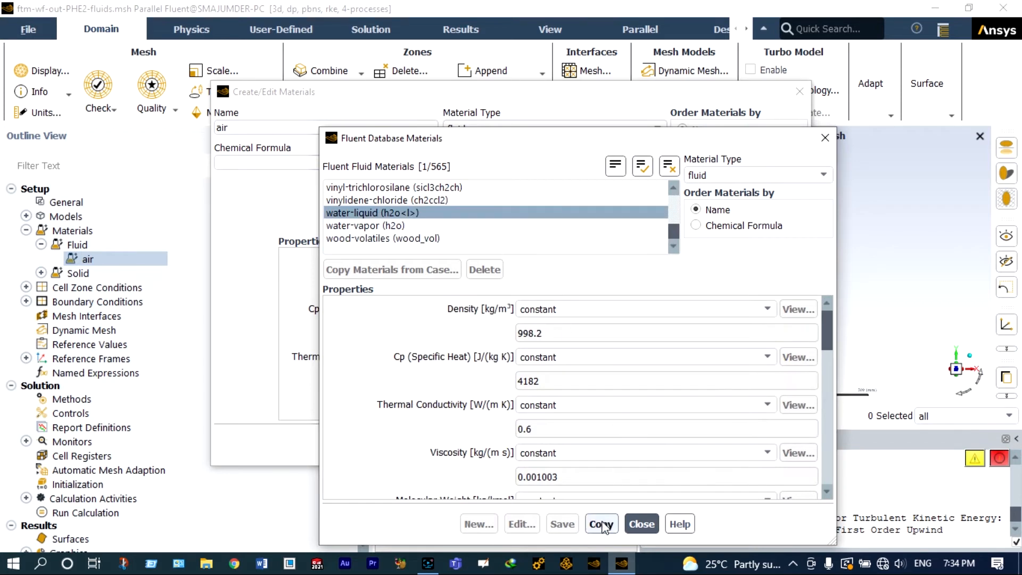
{"action": "left_click", "coordinate": [601, 524]}
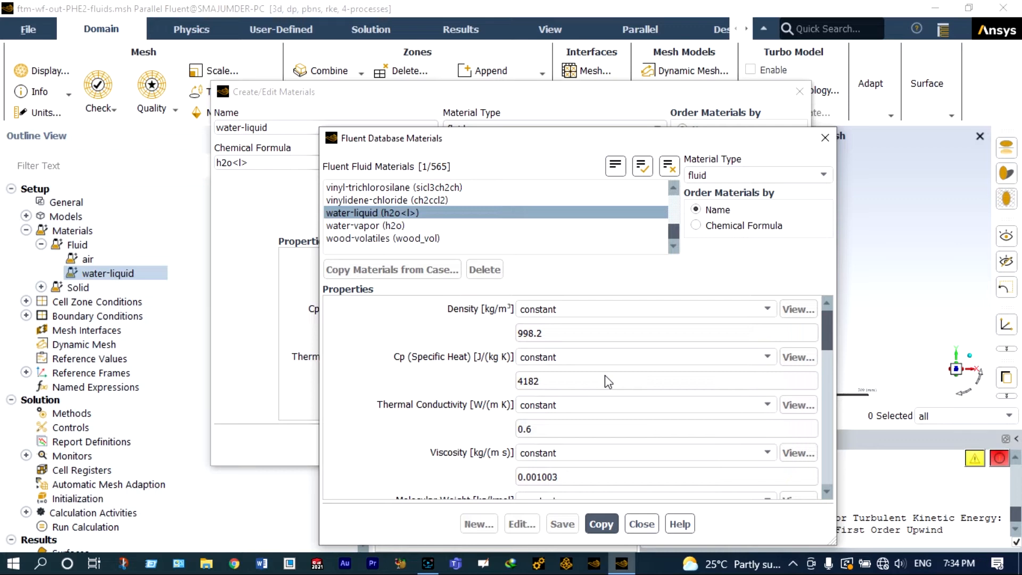
Step: Copy copper from the solid materials database into the case and close the materials dialogs
{"action": "left_click", "coordinate": [793, 176]}
{"action": "left_click", "coordinate": [769, 201]}
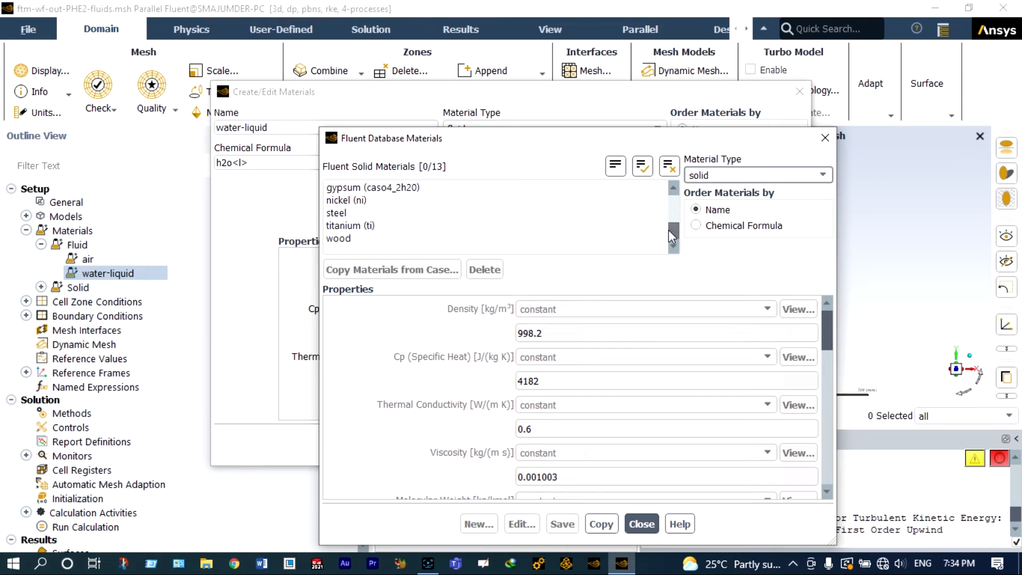
{"action": "left_click_drag", "start_coordinate": [668, 231], "coordinate": [675, 208]}
{"action": "left_click", "coordinate": [351, 238]}
{"action": "left_click", "coordinate": [601, 524]}
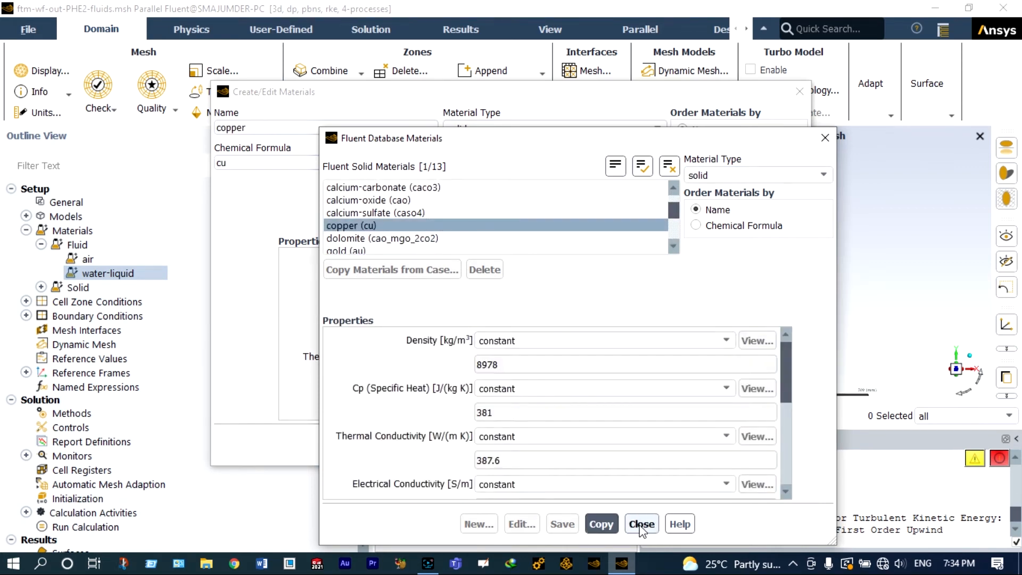
{"action": "left_click", "coordinate": [642, 523]}
{"action": "left_click", "coordinate": [560, 445]}
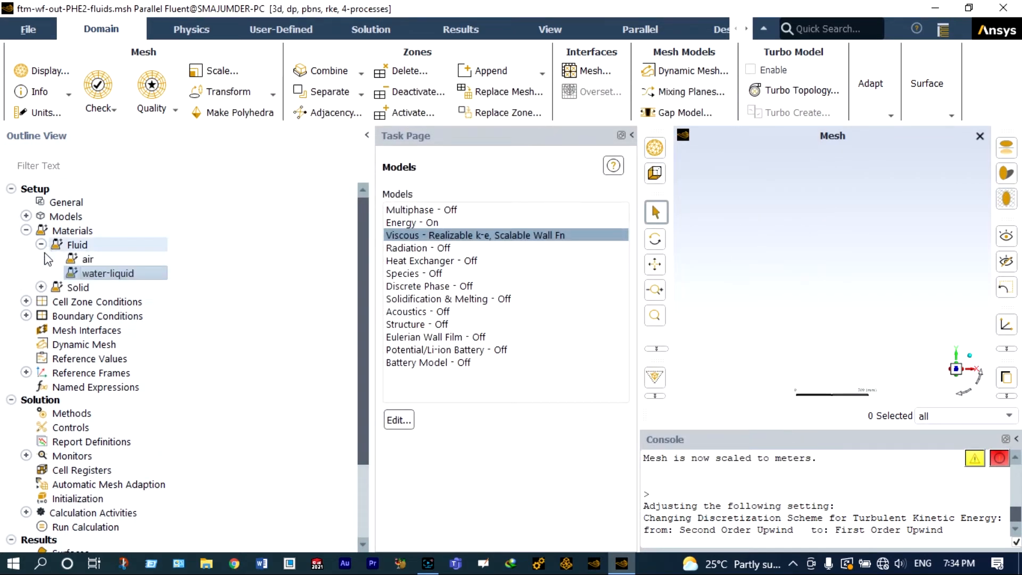
Step: Assign water-liquid as the material of the cold-fluid-region cell zone
{"action": "left_click", "coordinate": [40, 287]}
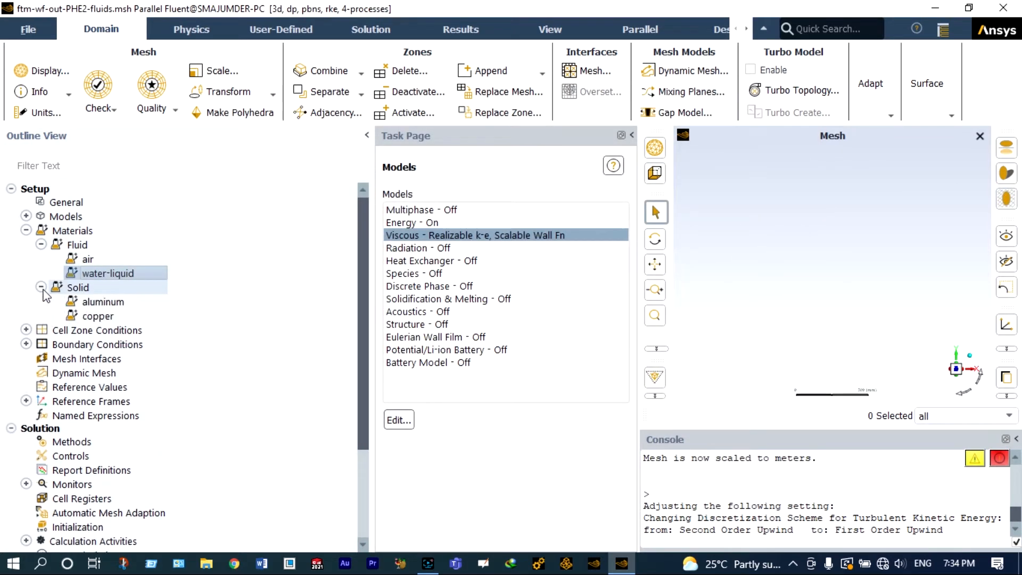
{"action": "left_click", "coordinate": [26, 330]}
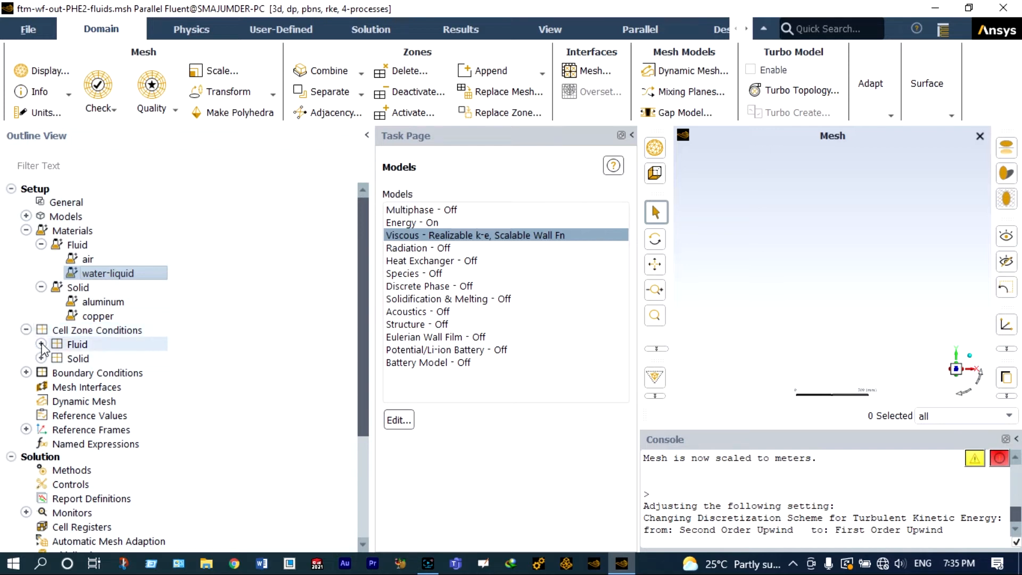
{"action": "left_click", "coordinate": [41, 344]}
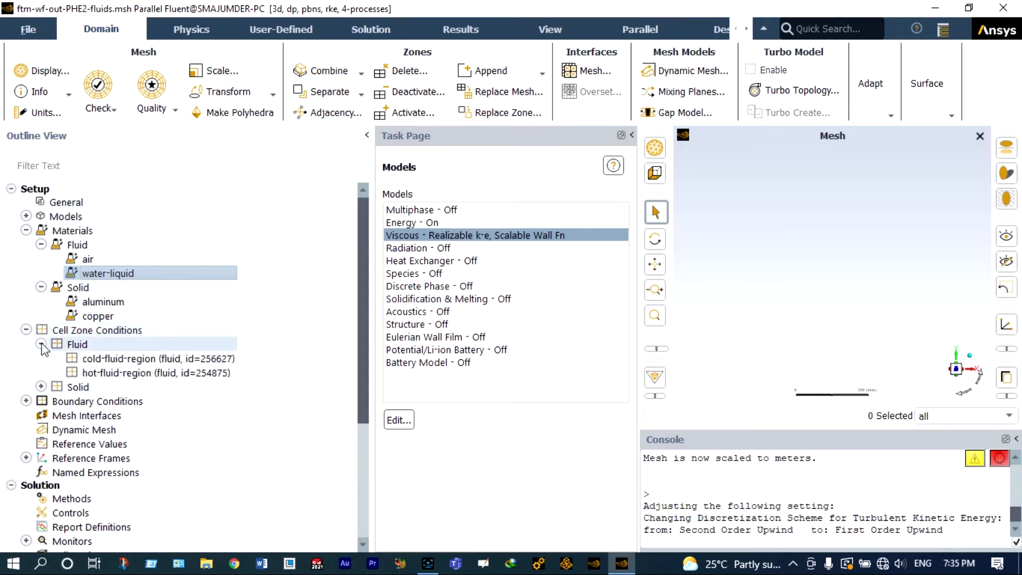
{"action": "left_click", "coordinate": [104, 358]}
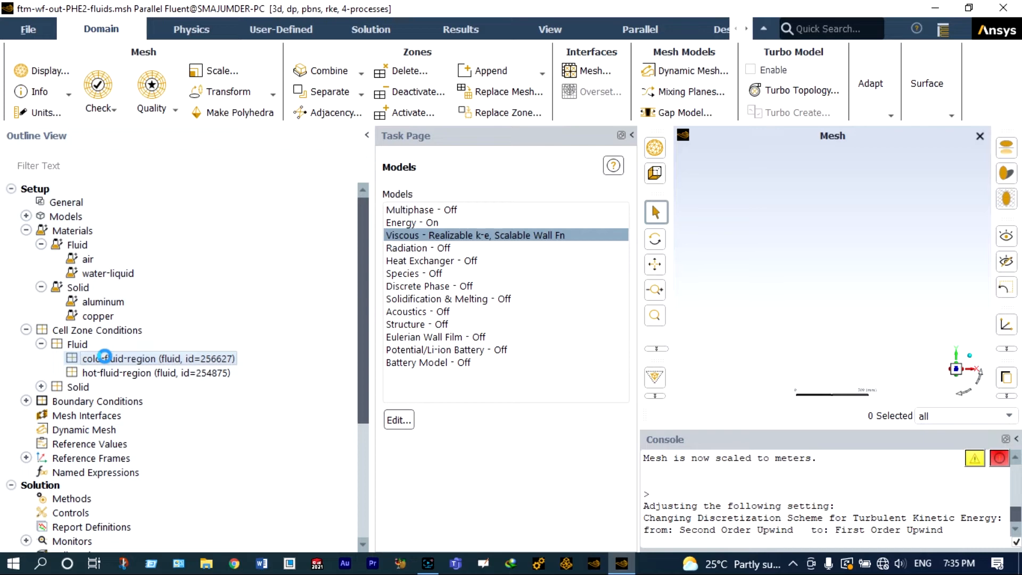
{"action": "double_click", "coordinate": [104, 356]}
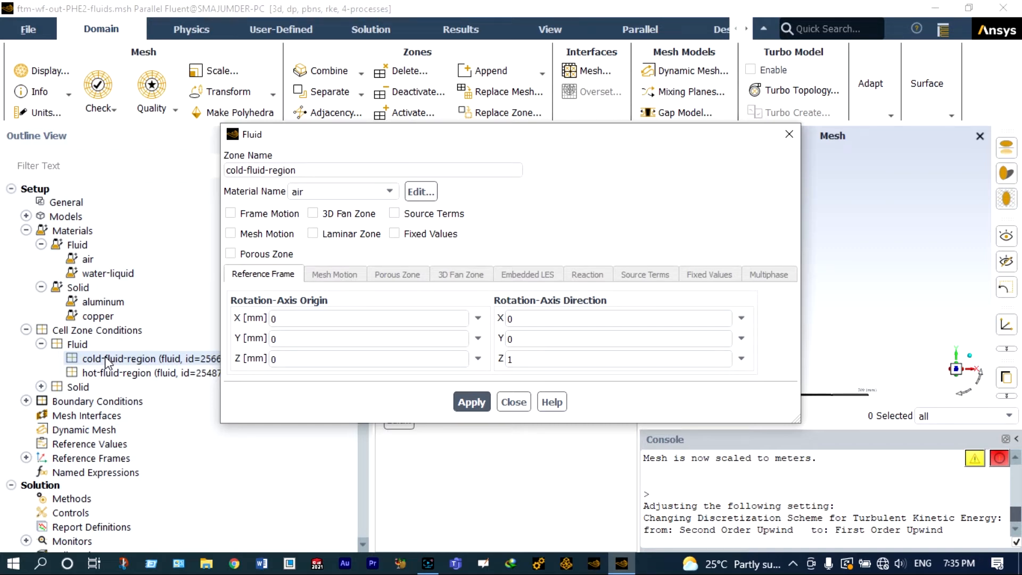
{"action": "left_click", "coordinate": [381, 190]}
{"action": "left_click", "coordinate": [361, 208]}
{"action": "left_click", "coordinate": [470, 404]}
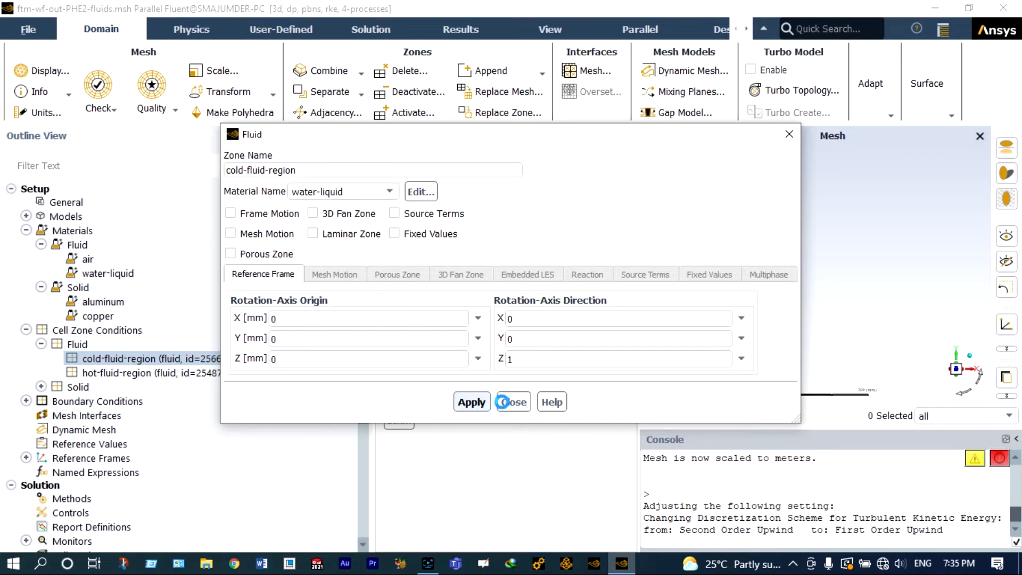
{"action": "left_click", "coordinate": [513, 403]}
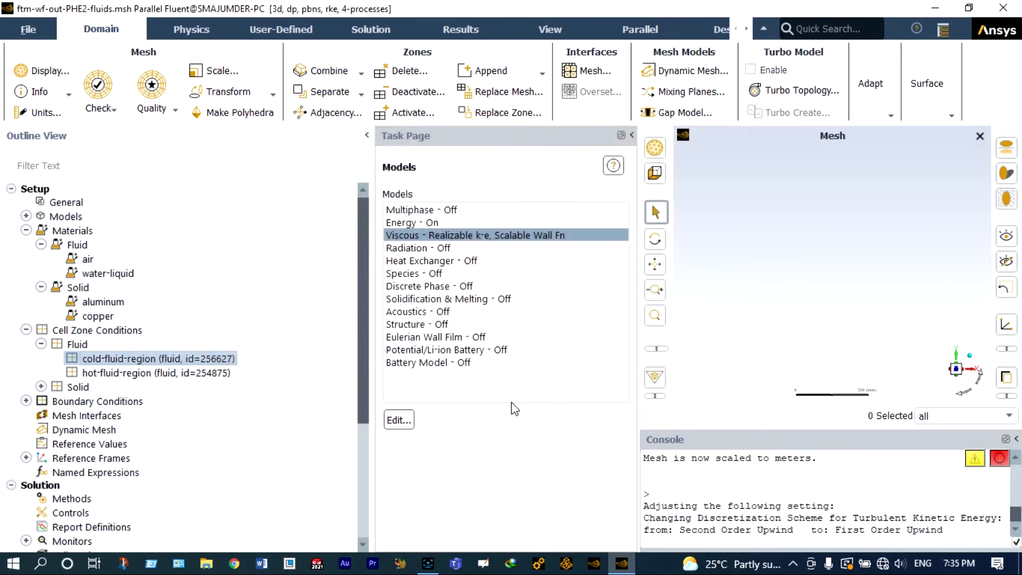
Step: Assign water-liquid as the material of the hot-fluid-region cell zone
{"action": "left_click", "coordinate": [189, 374]}
{"action": "double_click", "coordinate": [188, 373]}
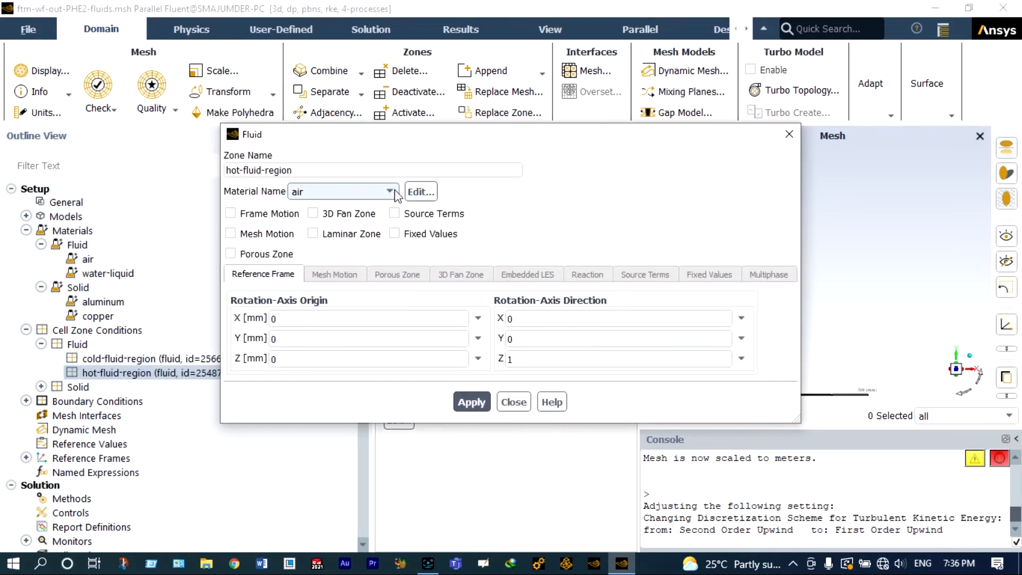
{"action": "left_click", "coordinate": [393, 192]}
{"action": "left_click", "coordinate": [362, 206]}
{"action": "left_click", "coordinate": [466, 400]}
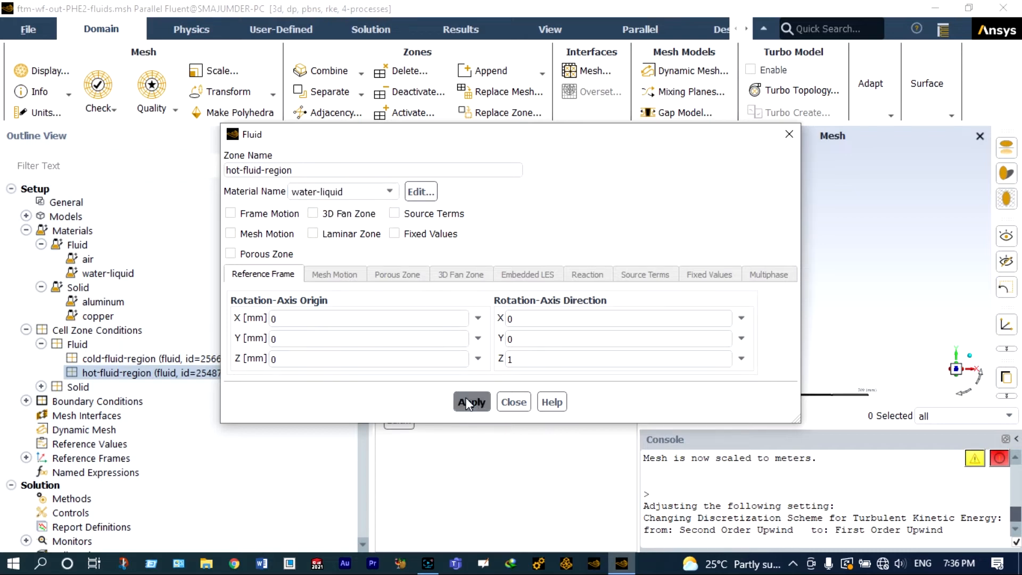
{"action": "left_click", "coordinate": [512, 402]}
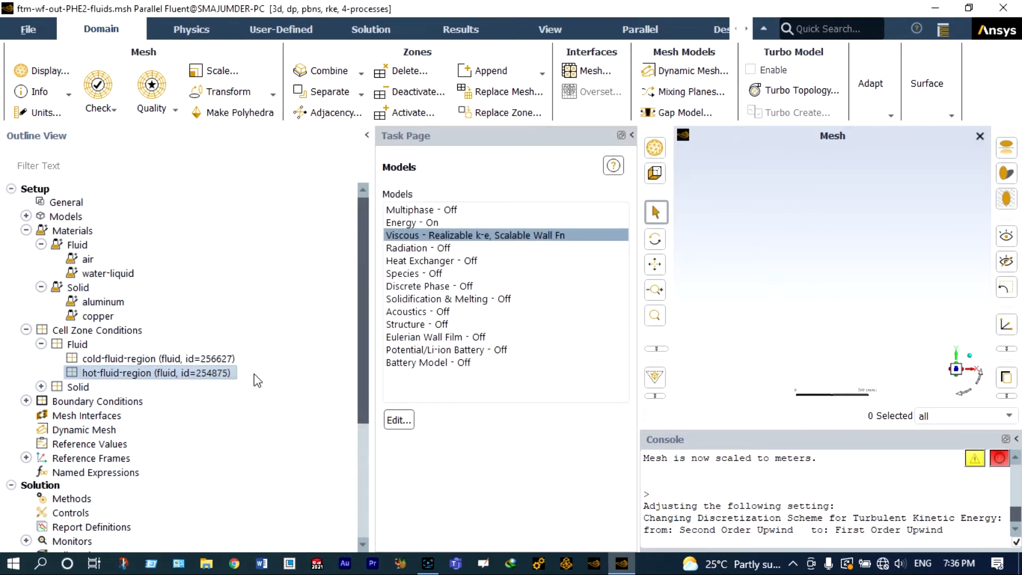
Step: Assign copper as the material of the end_gasket_1_2 solid cell zone
{"action": "left_click", "coordinate": [42, 387]}
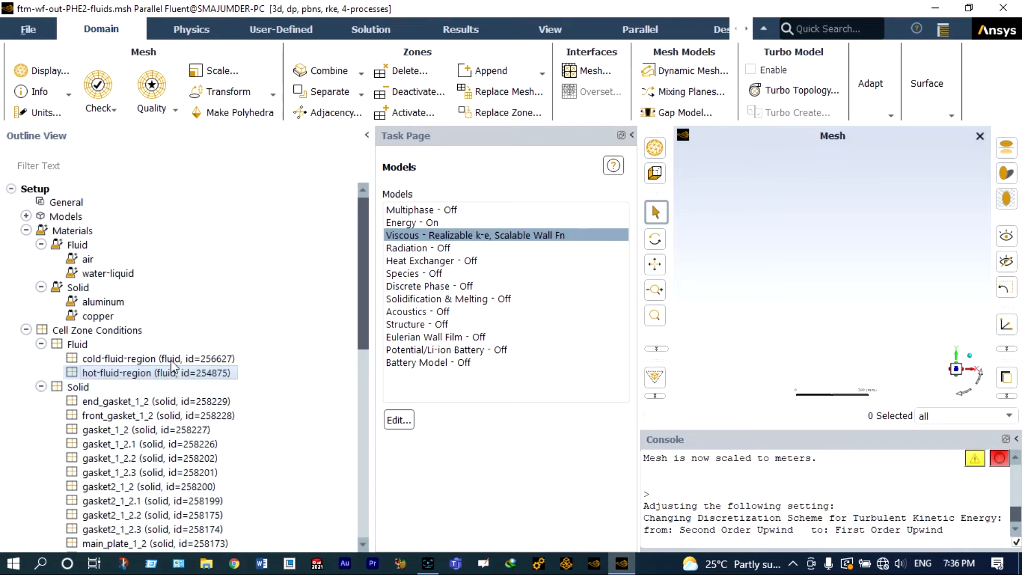
{"action": "left_click_drag", "start_coordinate": [362, 315], "coordinate": [363, 339]}
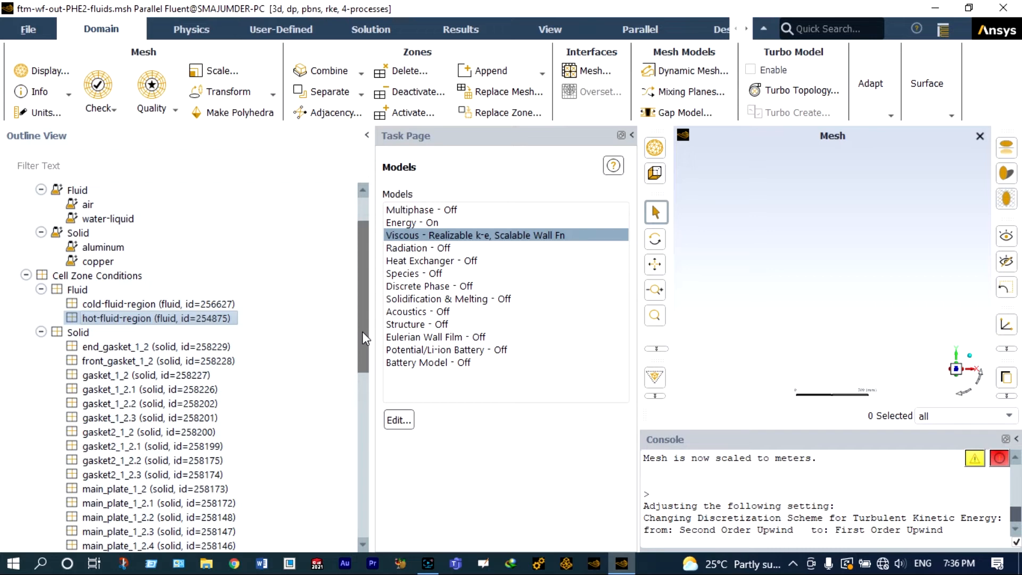
{"action": "left_click", "coordinate": [203, 347]}
{"action": "double_click", "coordinate": [203, 347]}
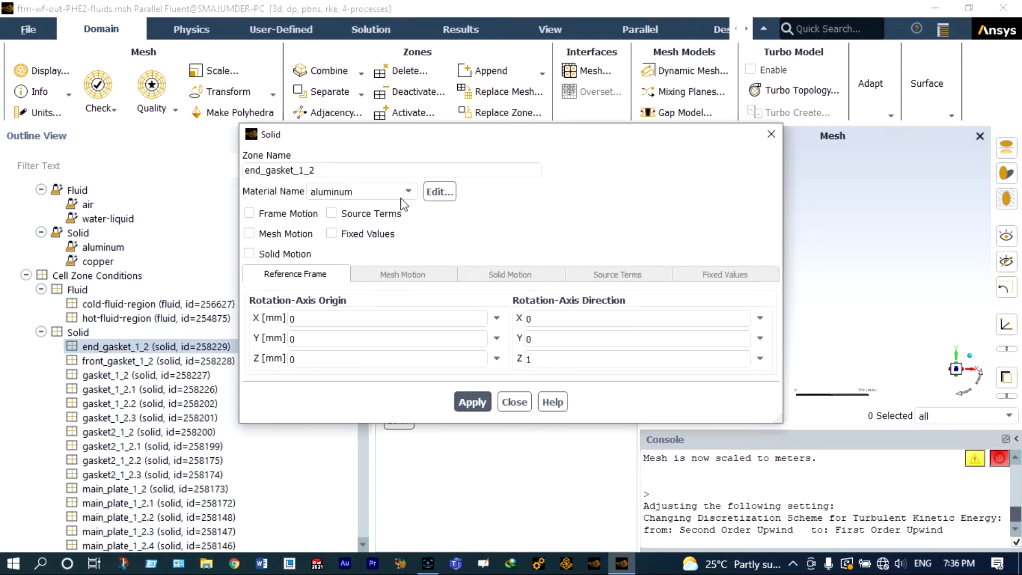
{"action": "left_click", "coordinate": [377, 193]}
{"action": "left_click", "coordinate": [380, 207]}
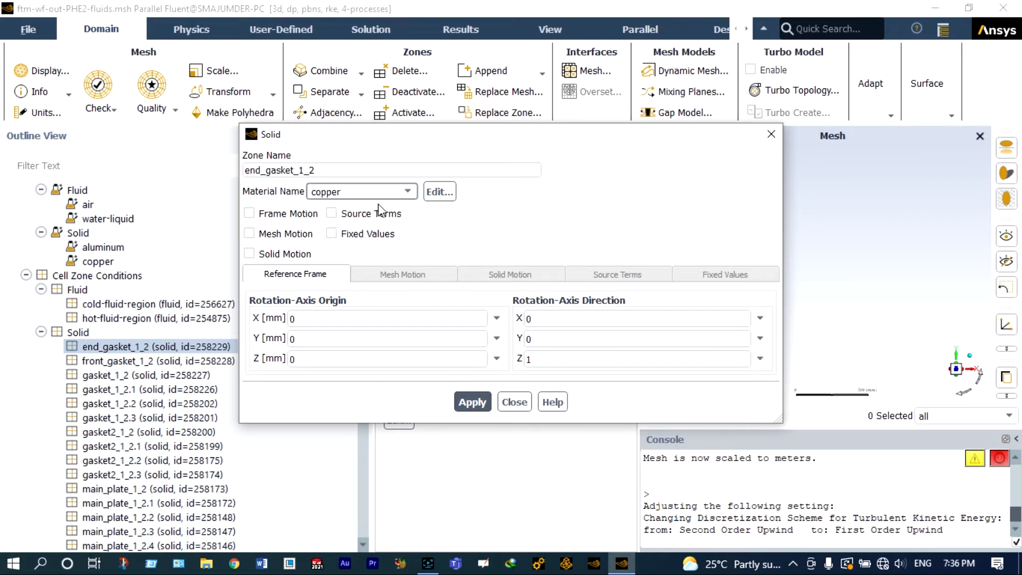
{"action": "left_click", "coordinate": [470, 402]}
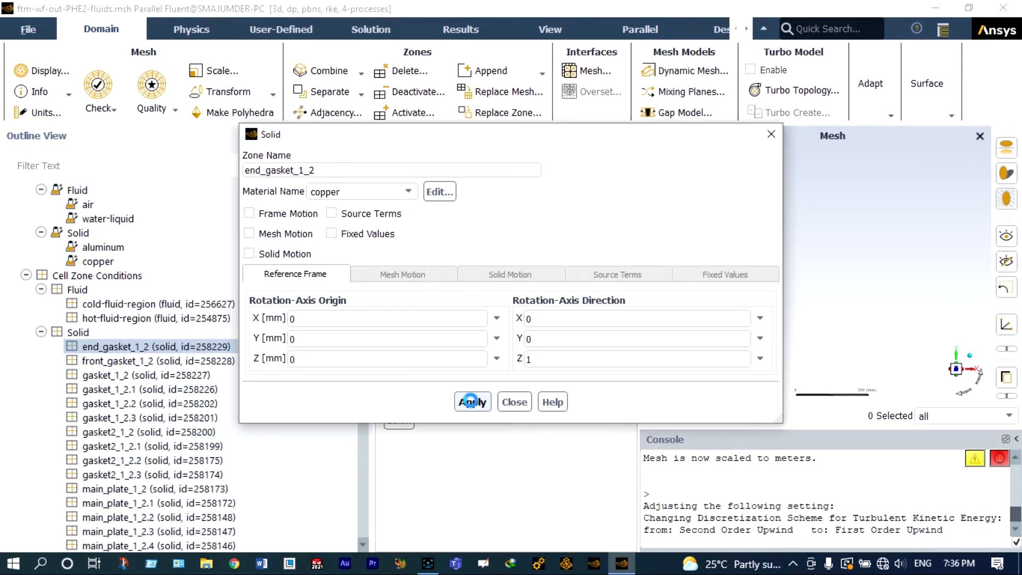
{"action": "left_click", "coordinate": [514, 403]}
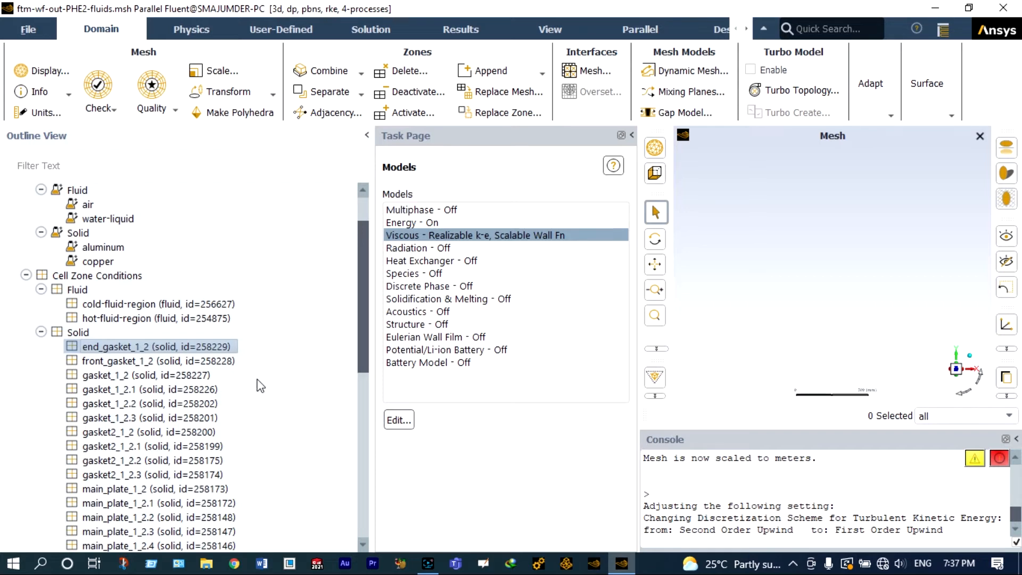
Step: Copy the end_gasket_1_2 cell zone conditions to all other solid zones, from front_gasket_1_2 through main_plate_1_2.8
{"action": "right_click", "coordinate": [218, 349]}
{"action": "mouse_move", "coordinate": [258, 241]}
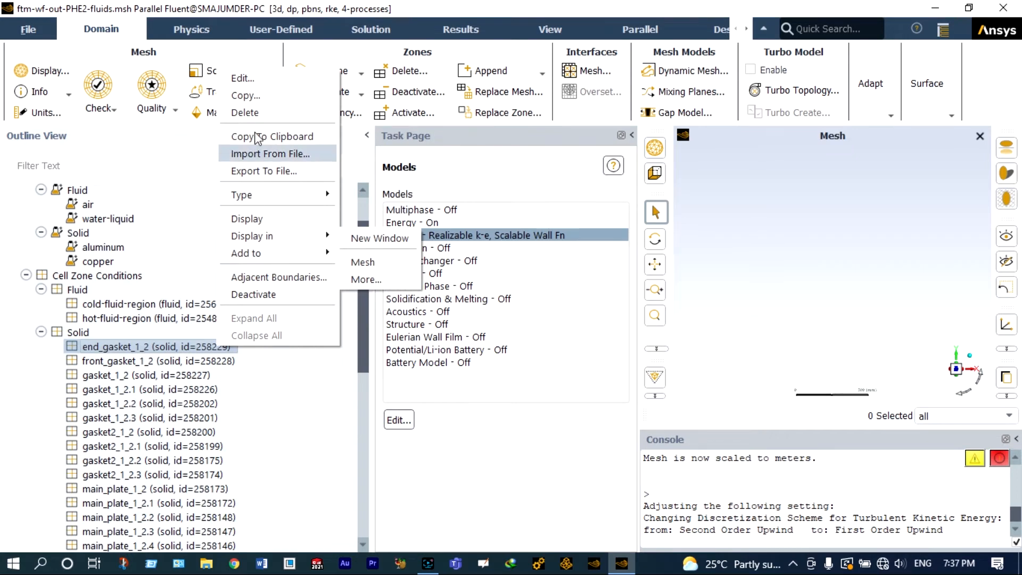
{"action": "left_click", "coordinate": [251, 98]}
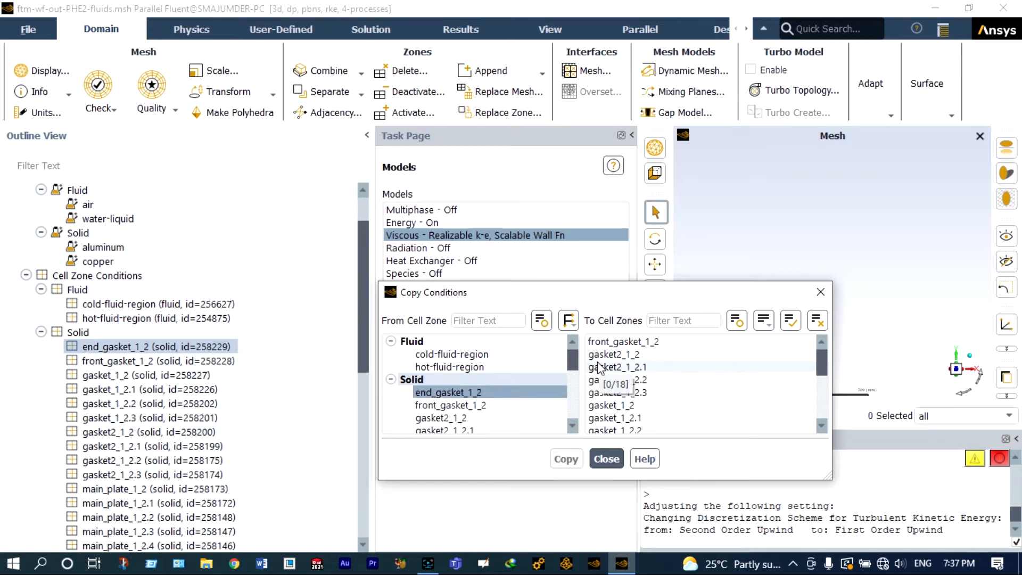
{"action": "left_click", "coordinate": [612, 341]}
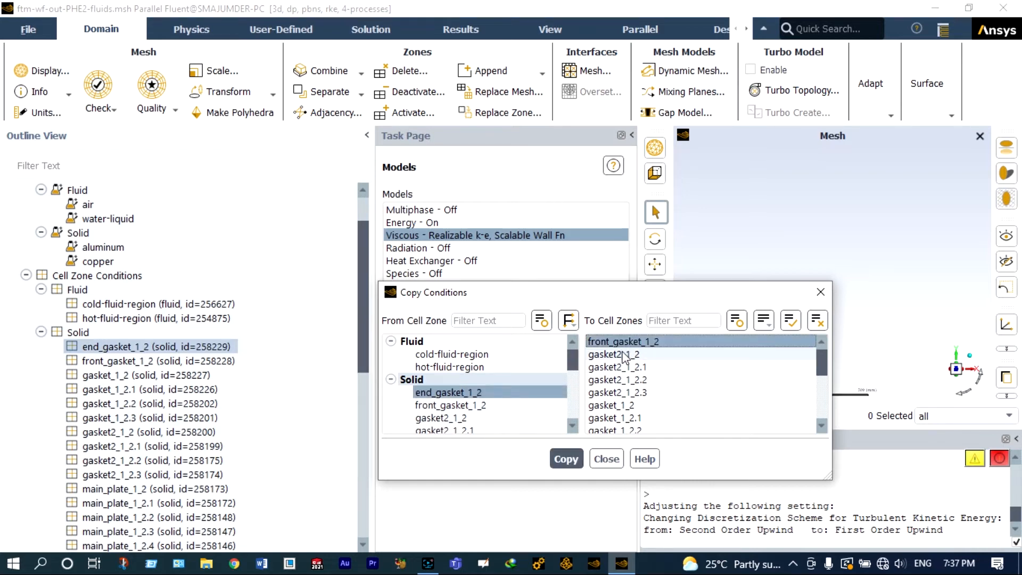
{"action": "left_click", "coordinate": [623, 354]}
{"action": "left_click", "coordinate": [623, 367]}
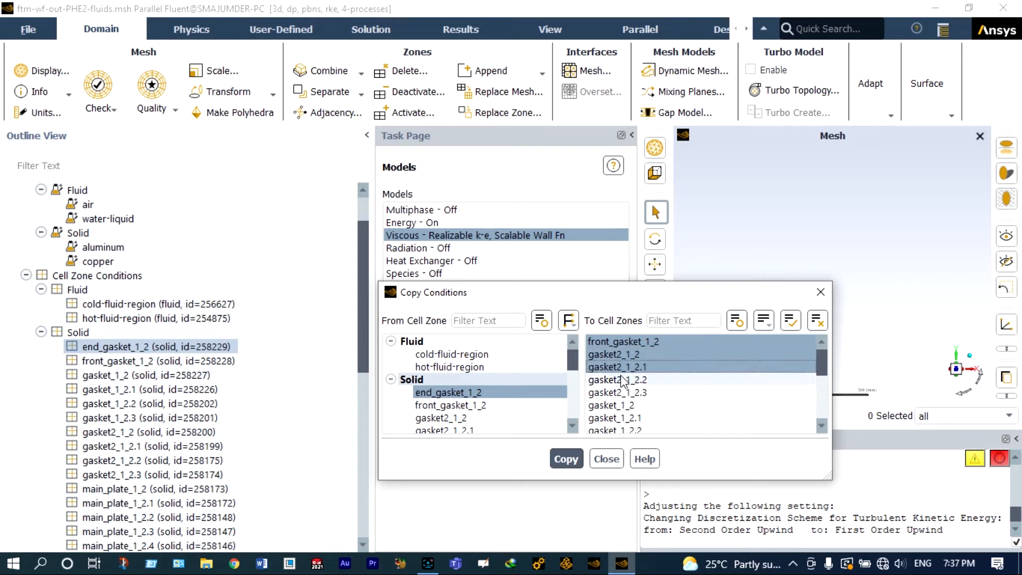
{"action": "left_click", "coordinate": [622, 380]}
{"action": "left_click", "coordinate": [616, 392]}
{"action": "left_click", "coordinate": [612, 405]}
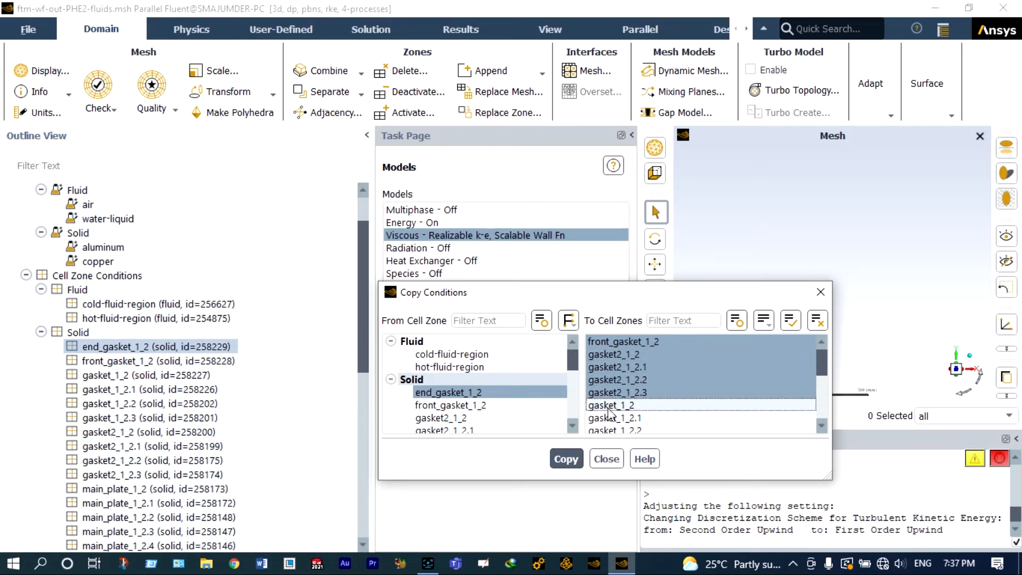
{"action": "left_click", "coordinate": [609, 418]}
{"action": "left_click", "coordinate": [617, 430]}
{"action": "scroll", "coordinate": [633, 423], "scroll_direction": "down", "scroll_amount": 2}
{"action": "left_click", "coordinate": [628, 367]}
{"action": "left_click", "coordinate": [626, 380]}
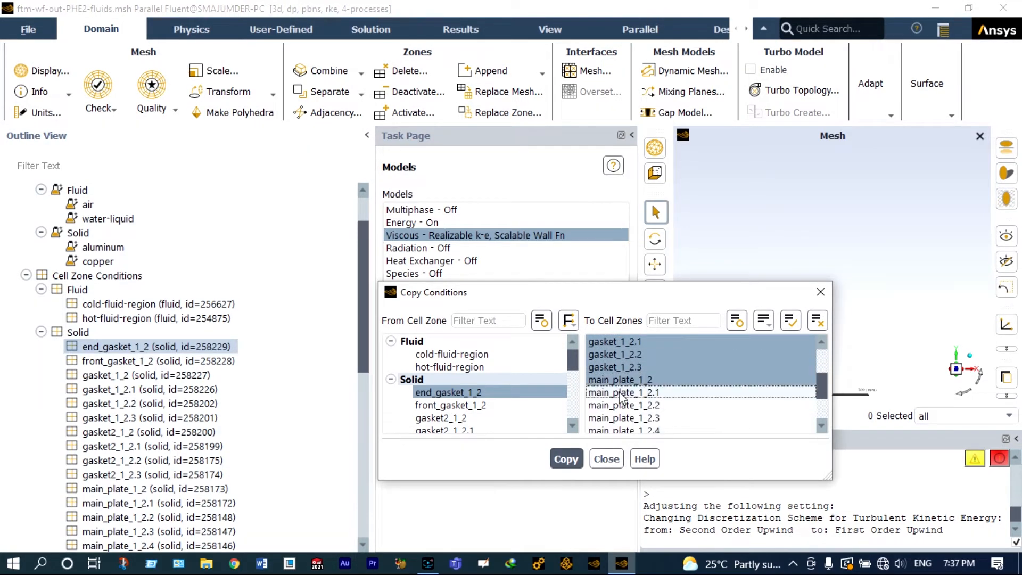
{"action": "left_click", "coordinate": [621, 393]}
{"action": "left_click", "coordinate": [614, 407]}
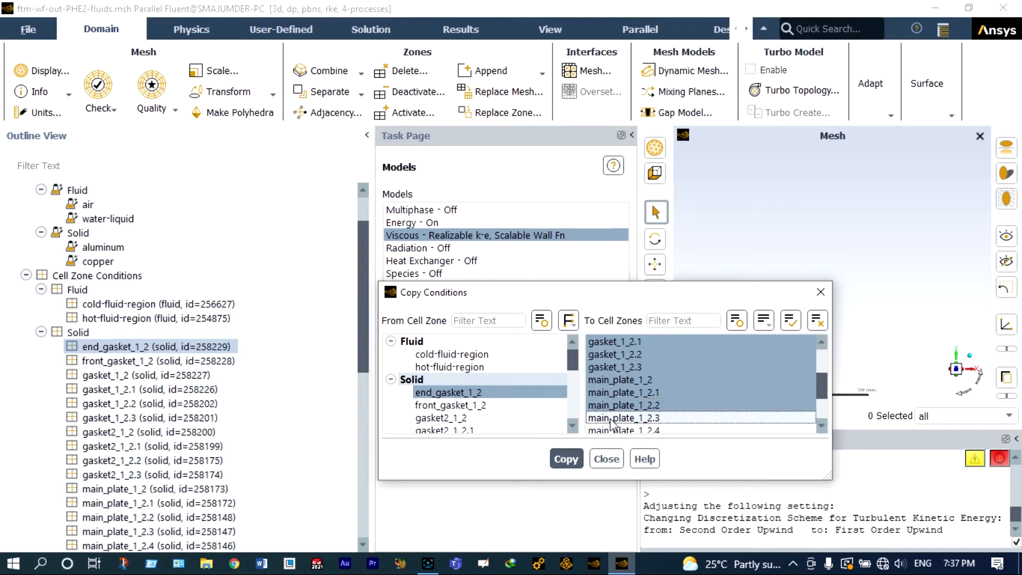
{"action": "scroll", "coordinate": [612, 422], "scroll_direction": "down", "scroll_amount": 1}
{"action": "left_click", "coordinate": [617, 379]}
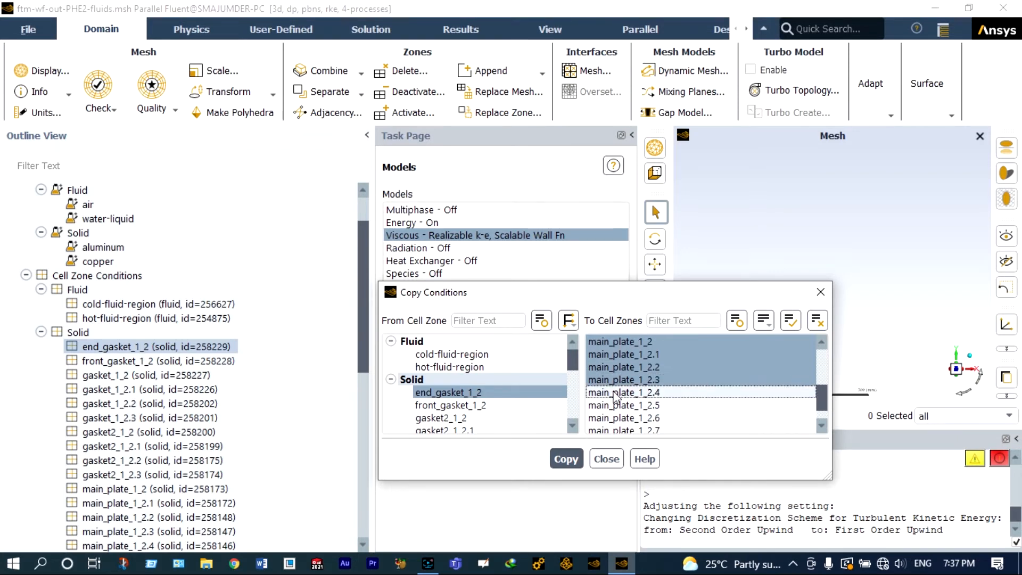
{"action": "left_click", "coordinate": [615, 396]}
{"action": "left_click", "coordinate": [615, 407]}
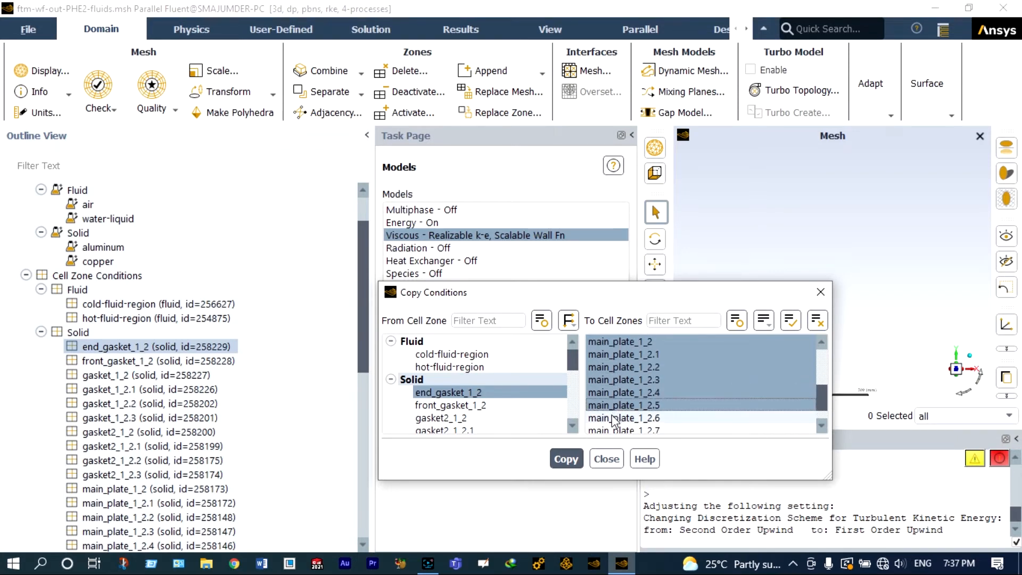
{"action": "scroll", "coordinate": [612, 418], "scroll_direction": "down", "scroll_amount": 1}
{"action": "left_click", "coordinate": [609, 407]}
{"action": "left_click", "coordinate": [610, 407]}
{"action": "left_click", "coordinate": [612, 418]}
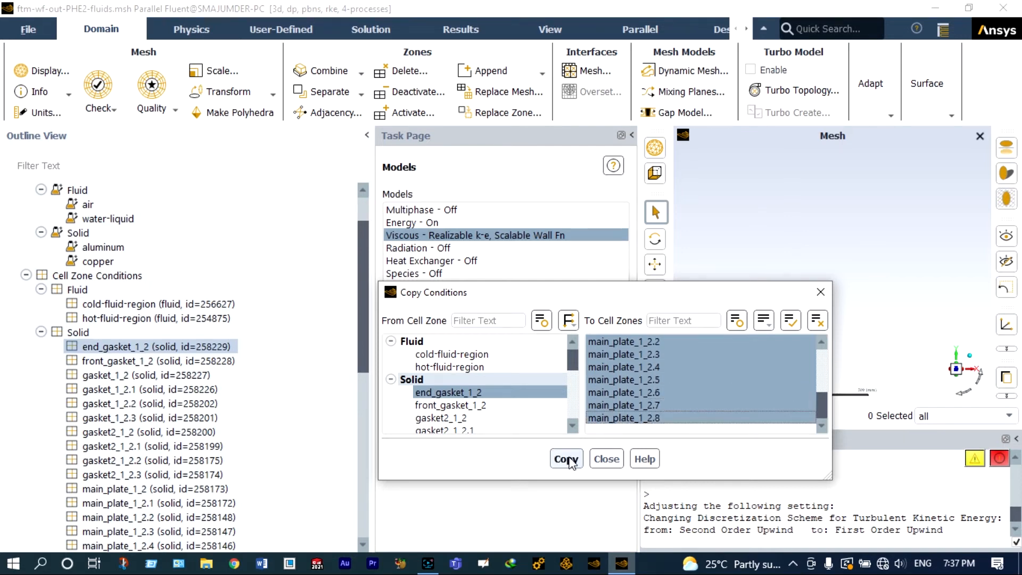
{"action": "left_click", "coordinate": [566, 458]}
{"action": "left_click", "coordinate": [559, 298]}
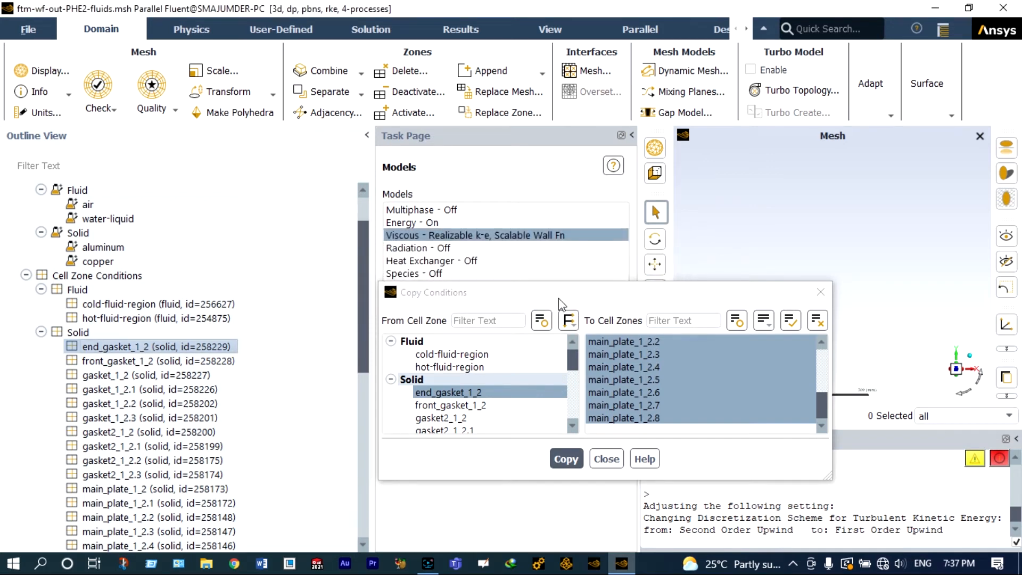
{"action": "left_click", "coordinate": [606, 459]}
Step: Open the cap1 velocity inlet boundary condition and set its velocity magnitude to 0.001 m/s
{"action": "left_click_drag", "start_coordinate": [366, 360], "coordinate": [368, 465]}
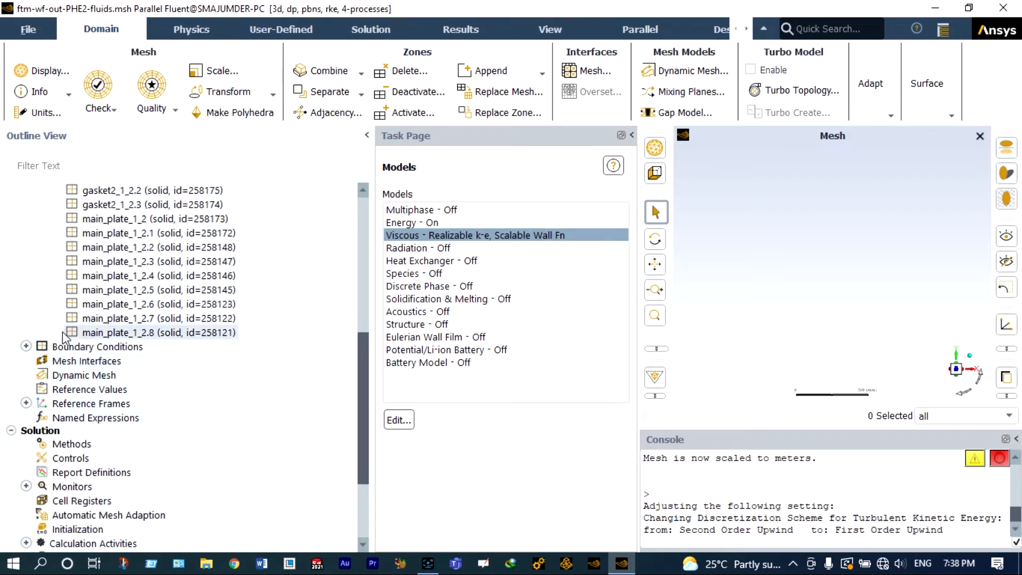
{"action": "left_click", "coordinate": [26, 346]}
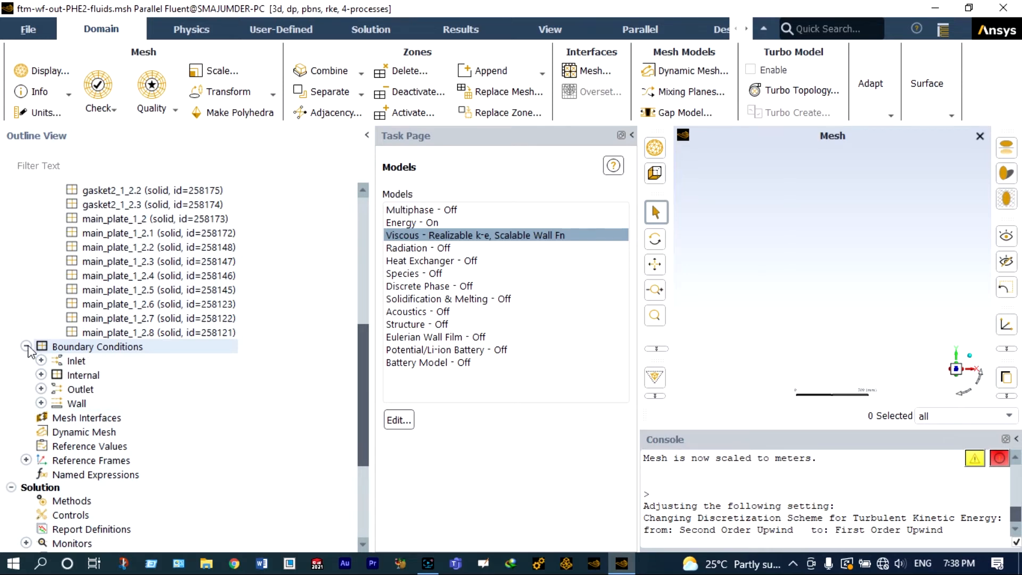
{"action": "left_click", "coordinate": [41, 360]}
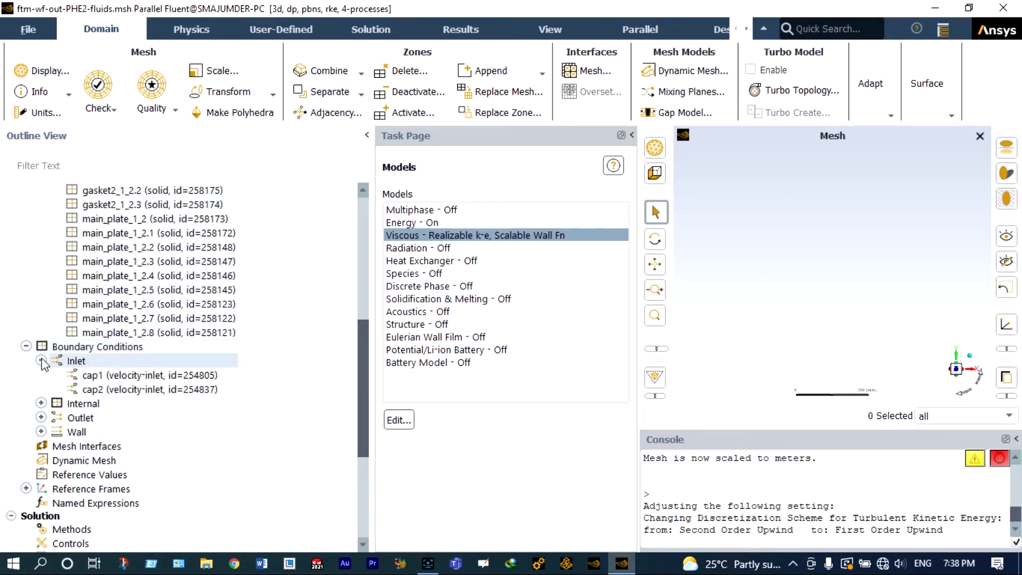
{"action": "left_click", "coordinate": [103, 375]}
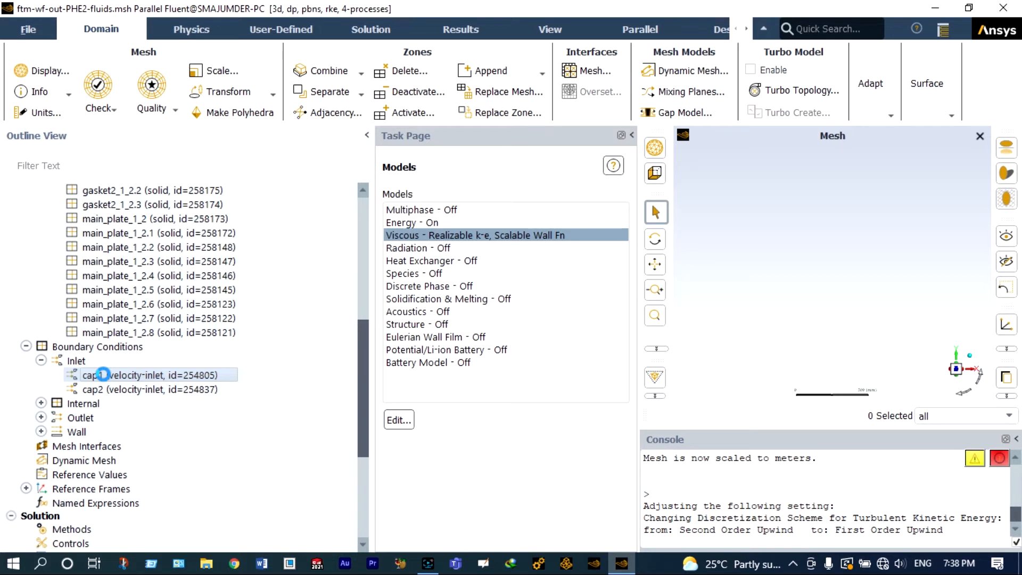
{"action": "double_click", "coordinate": [103, 375]}
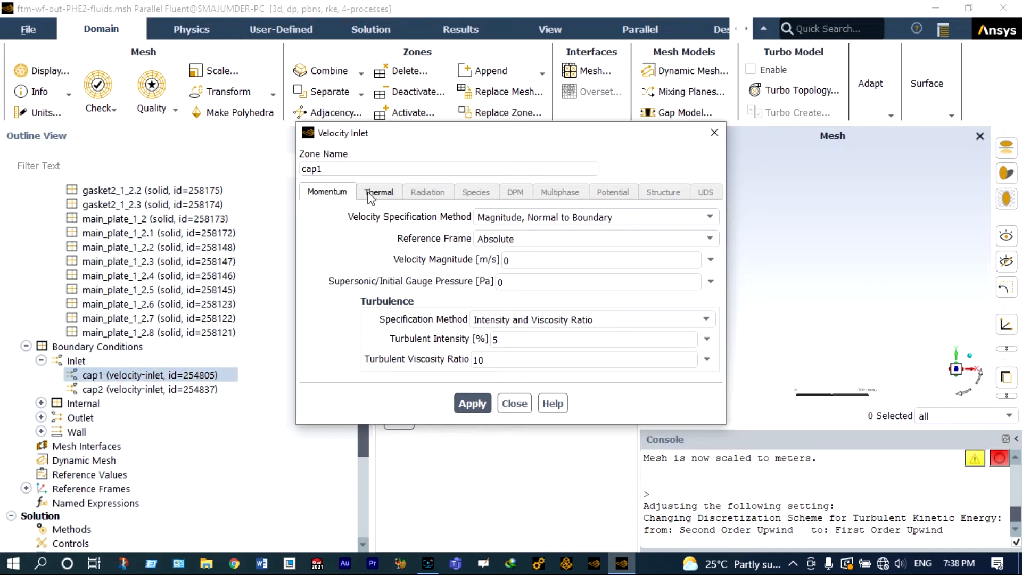
{"action": "left_click", "coordinate": [371, 197]}
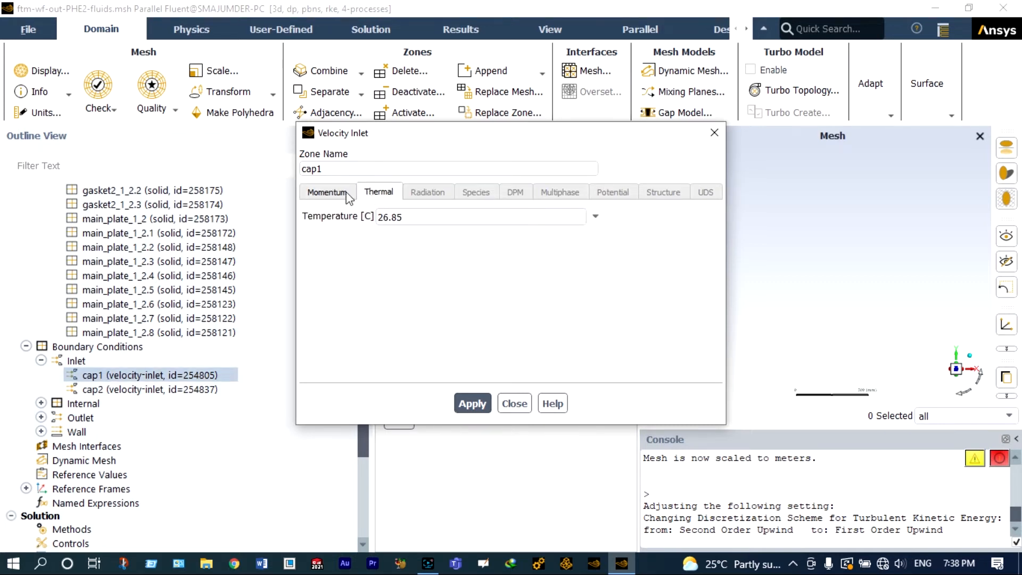
{"action": "left_click", "coordinate": [347, 193]}
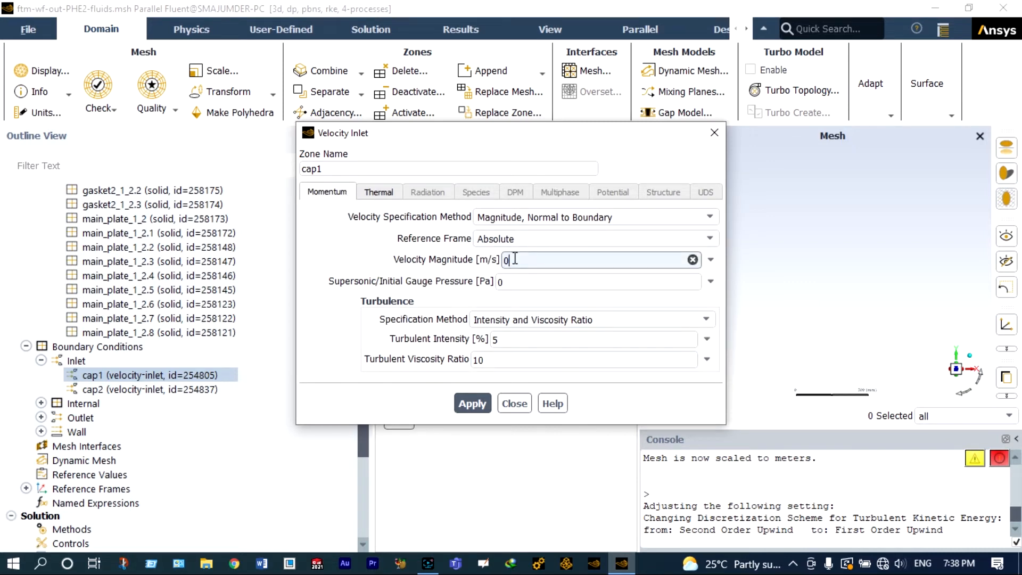
{"action": "type", "text": ".001"}
Step: Set the cap1 inlet temperature to 100 °C and apply the boundary condition
{"action": "left_click", "coordinate": [392, 195]}
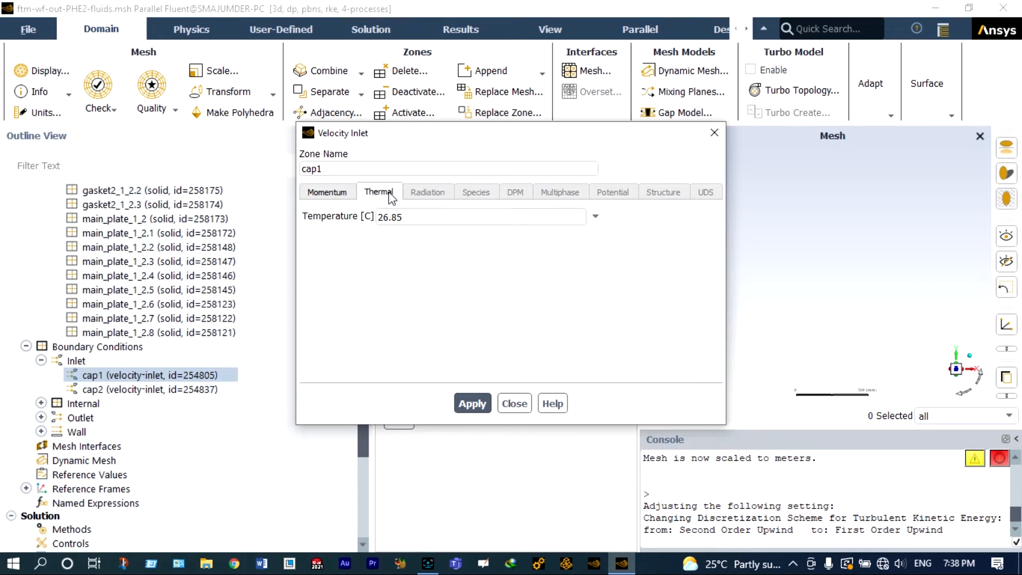
{"action": "left_click", "coordinate": [404, 217]}
{"action": "key", "text": "BackSpace"}
{"action": "key", "text": "BackSpace"}
{"action": "key", "text": "BackSpace"}
{"action": "key", "text": "BackSpace"}
{"action": "key", "text": "BackSpace"}
{"action": "type", "text": "100"}
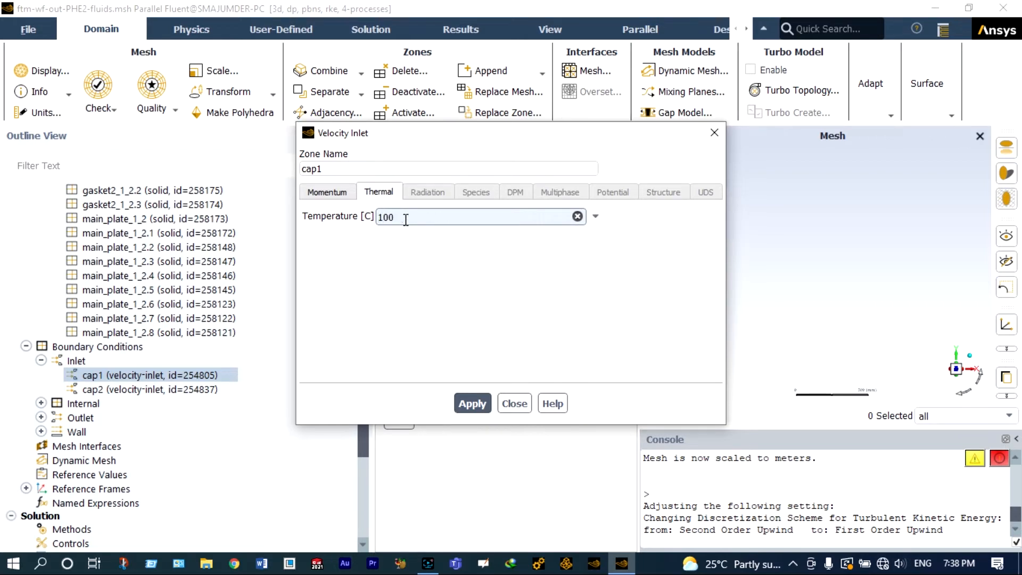
{"action": "left_click", "coordinate": [470, 404]}
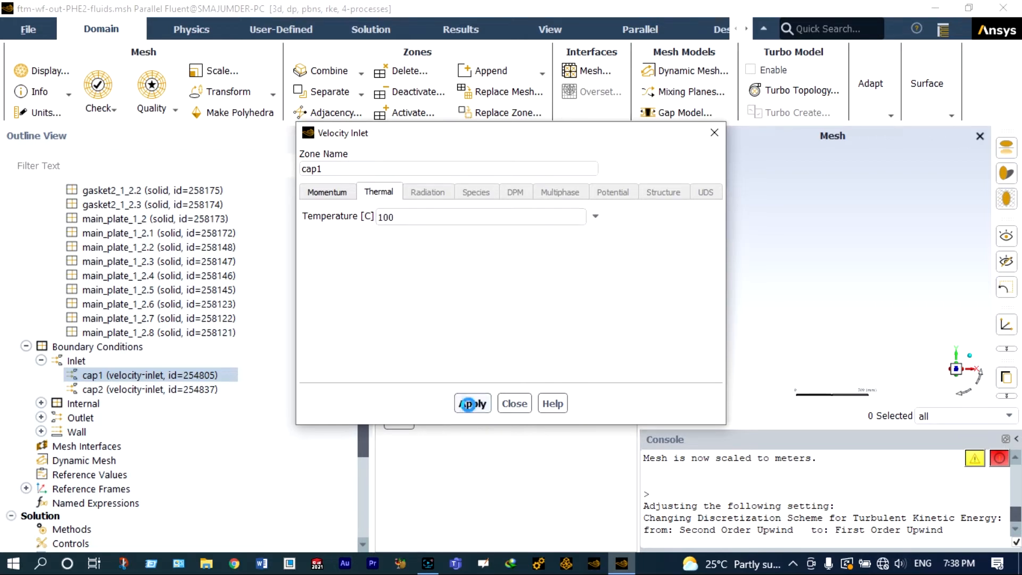
{"action": "left_click", "coordinate": [514, 403]}
Step: Set the cap2 velocity inlet temperature to 10 °C
{"action": "double_click", "coordinate": [190, 392]}
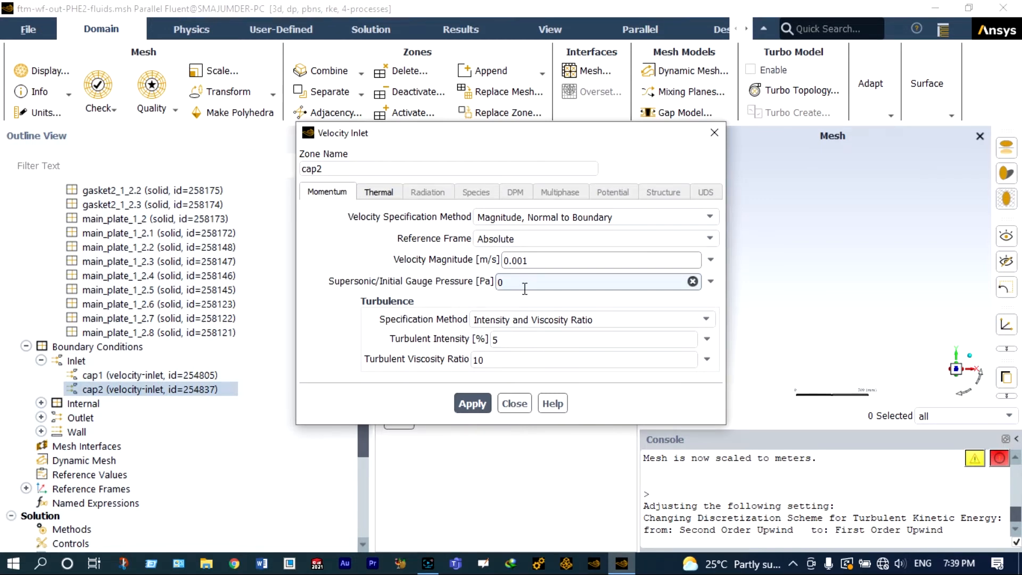
{"action": "left_click", "coordinate": [387, 193]}
{"action": "left_click", "coordinate": [405, 215]}
{"action": "key", "text": "BackSpace"}
{"action": "key", "text": "BackSpace"}
{"action": "key", "text": "BackSpace"}
{"action": "key", "text": "BackSpace"}
{"action": "key", "text": "BackSpace"}
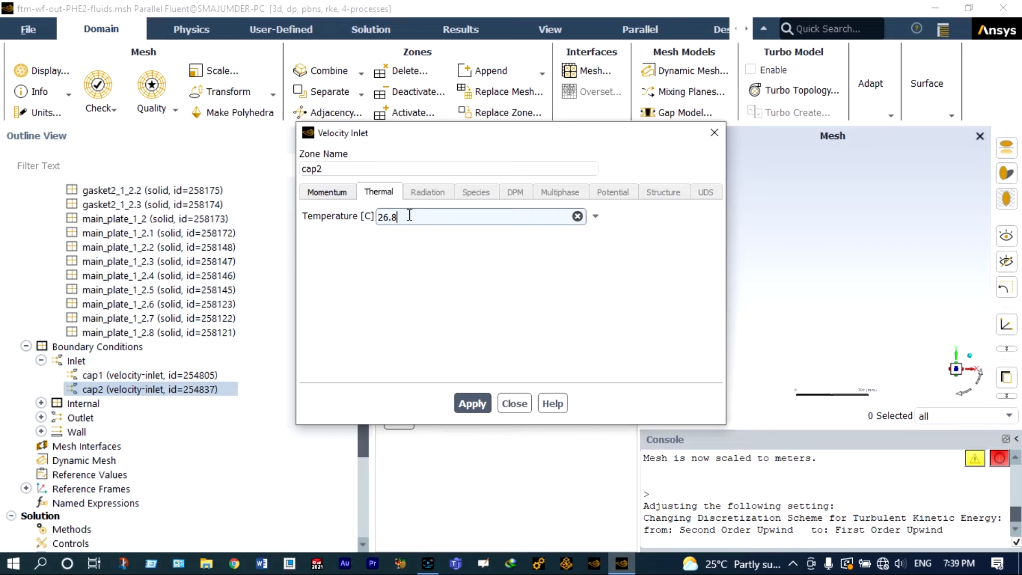
{"action": "type", "text": "10"}
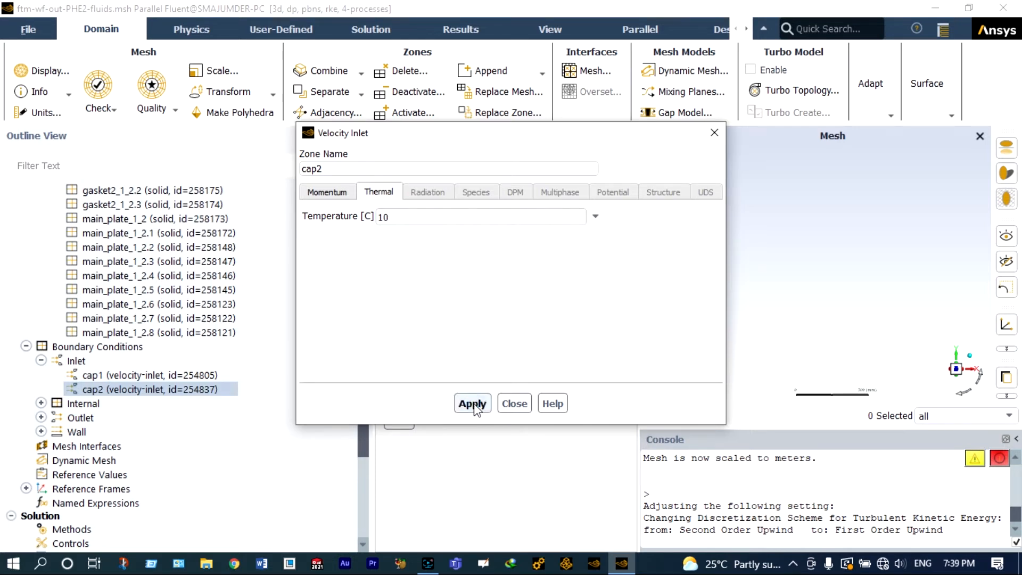
{"action": "left_click", "coordinate": [521, 406]}
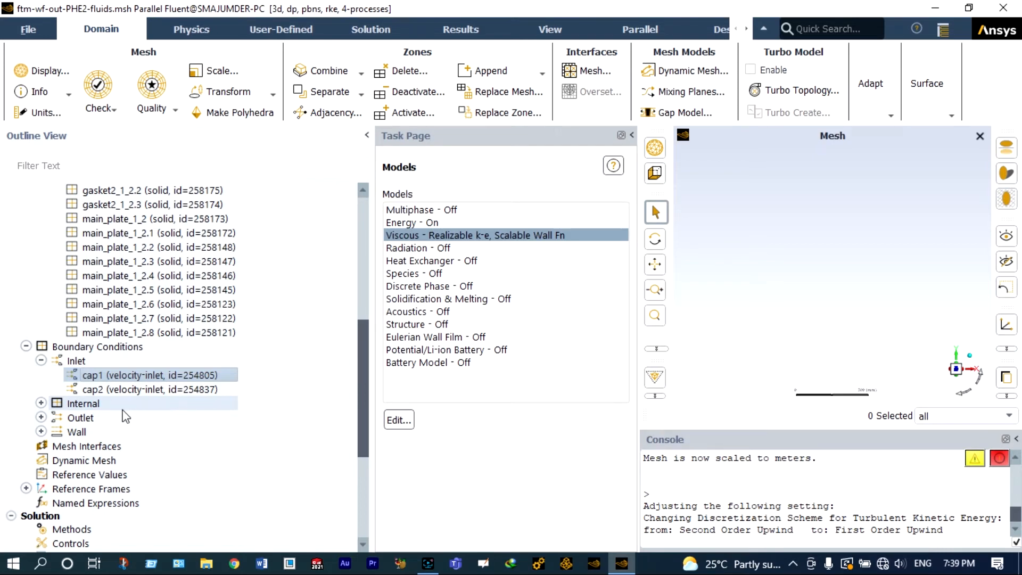
Step: Review the settings of the cap3 pressure outlet boundary condition
{"action": "left_click", "coordinate": [41, 418]}
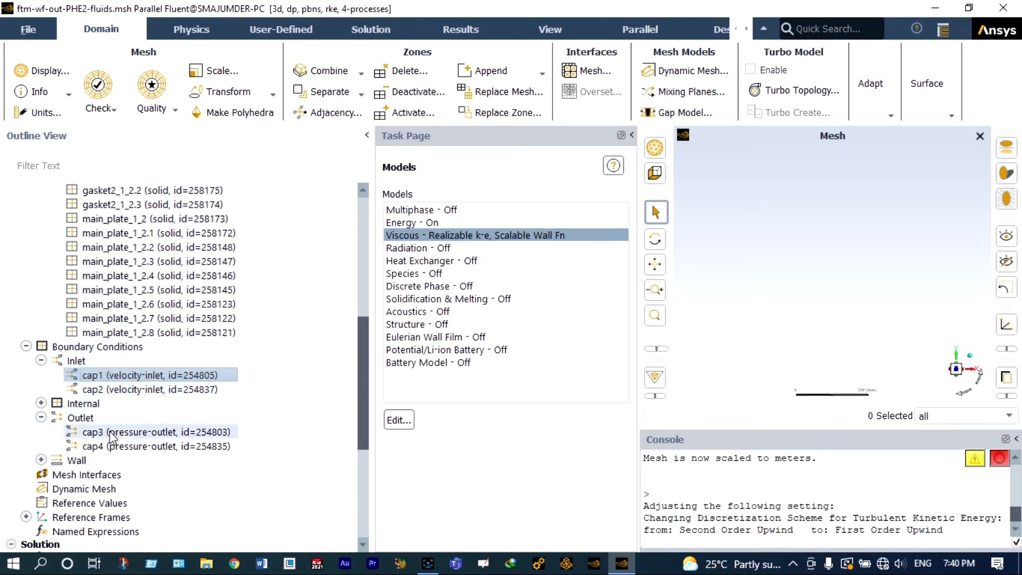
{"action": "left_click", "coordinate": [110, 432]}
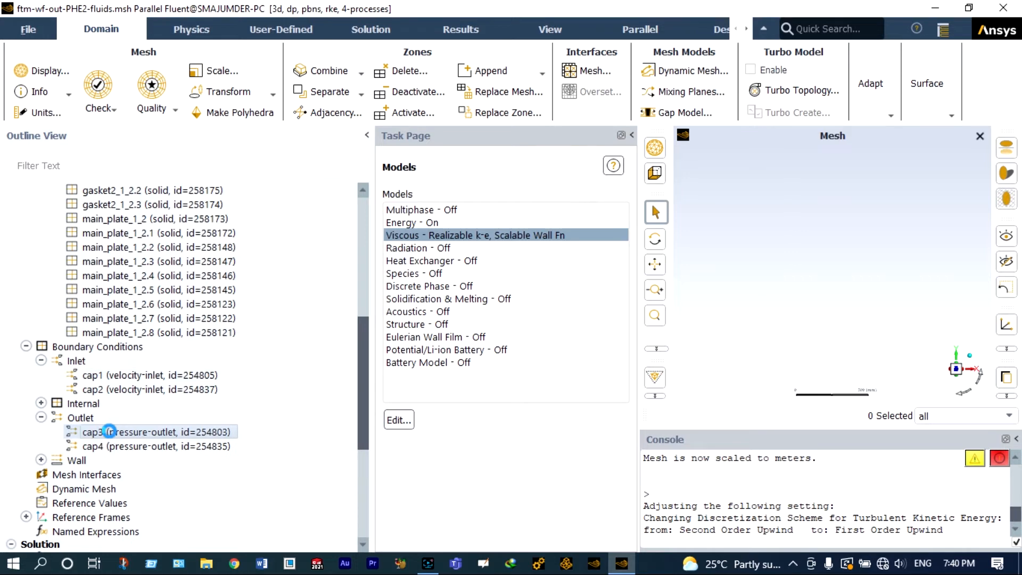
{"action": "double_click", "coordinate": [109, 432]}
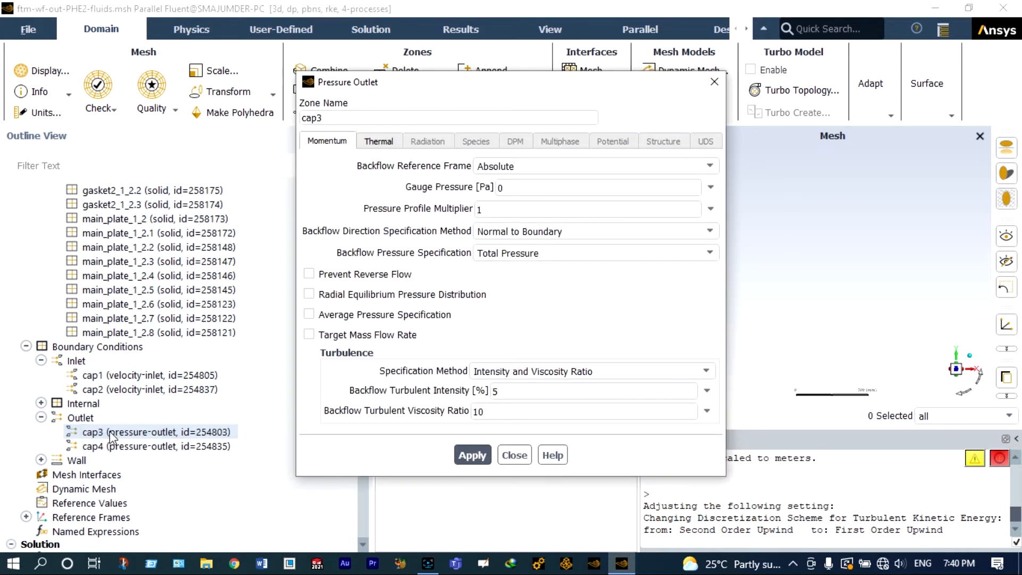
{"action": "left_click", "coordinate": [509, 454]}
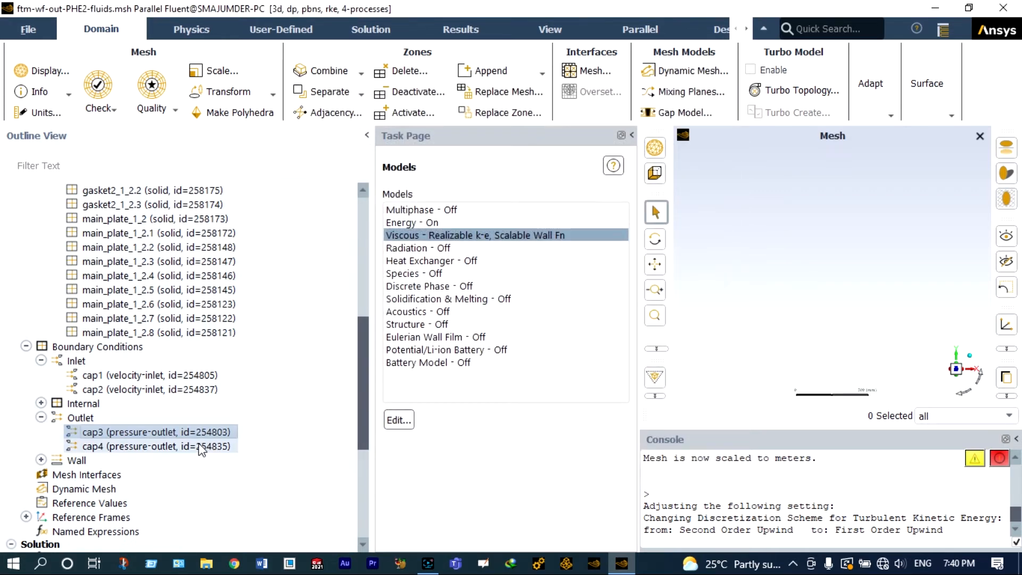
Step: Open the cap4 pressure outlet boundary condition and apply its default settings
{"action": "left_click", "coordinate": [199, 446]}
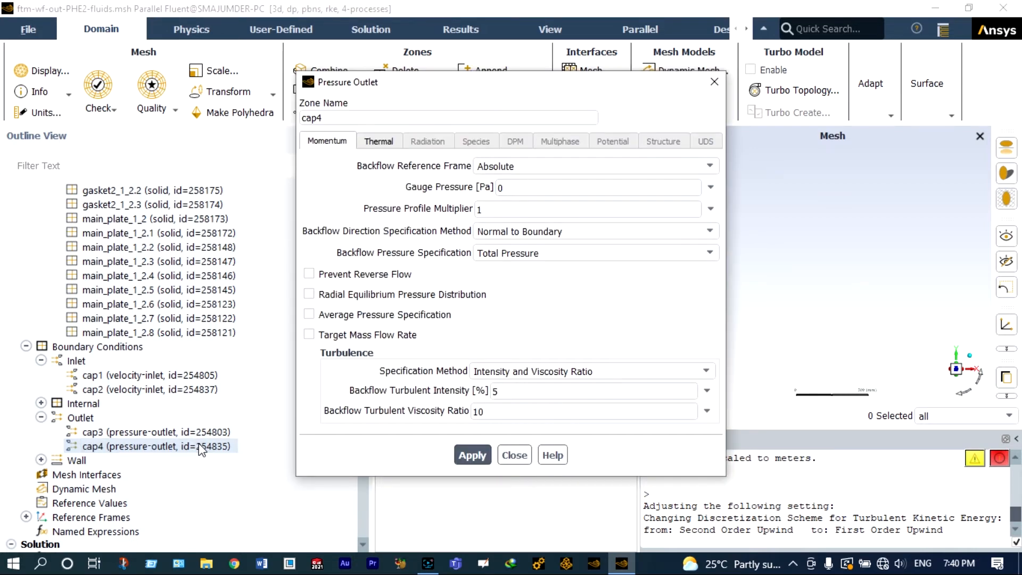
{"action": "left_click", "coordinate": [475, 455]}
{"action": "left_click", "coordinate": [514, 455]}
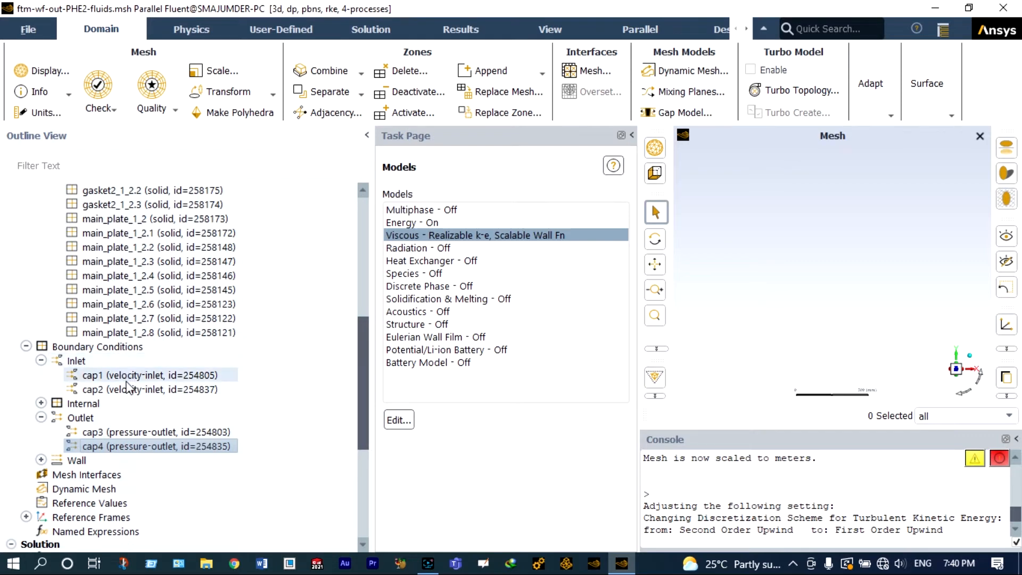
Step: Open the cw_inlet:phe wall boundary condition and set its thermal material to copper
{"action": "left_click", "coordinate": [41, 460]}
{"action": "left_click_drag", "start_coordinate": [362, 282], "coordinate": [362, 318]}
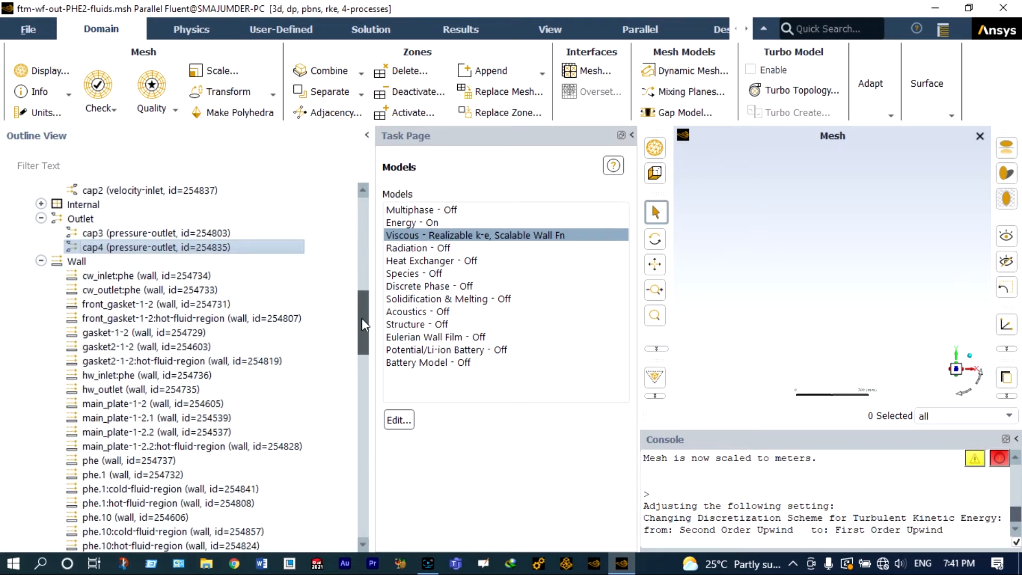
{"action": "left_click", "coordinate": [193, 274]}
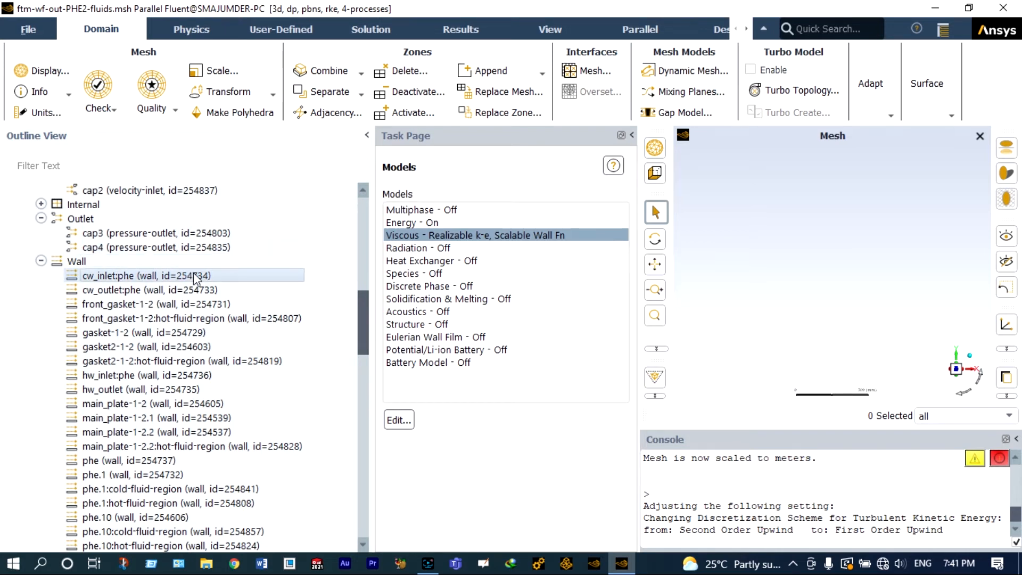
{"action": "double_click", "coordinate": [192, 274]}
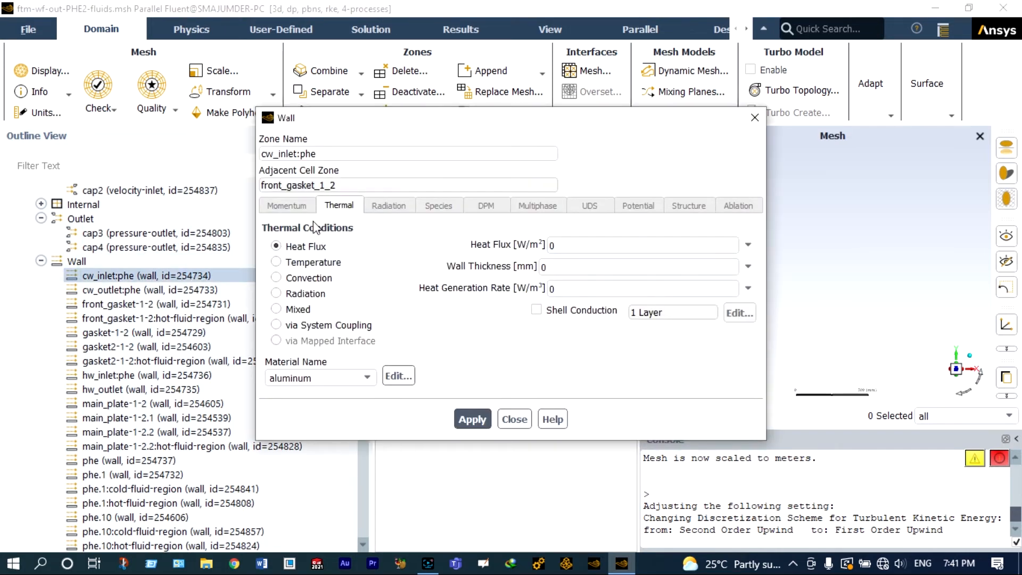
{"action": "left_click", "coordinate": [321, 373]}
{"action": "left_click", "coordinate": [298, 394]}
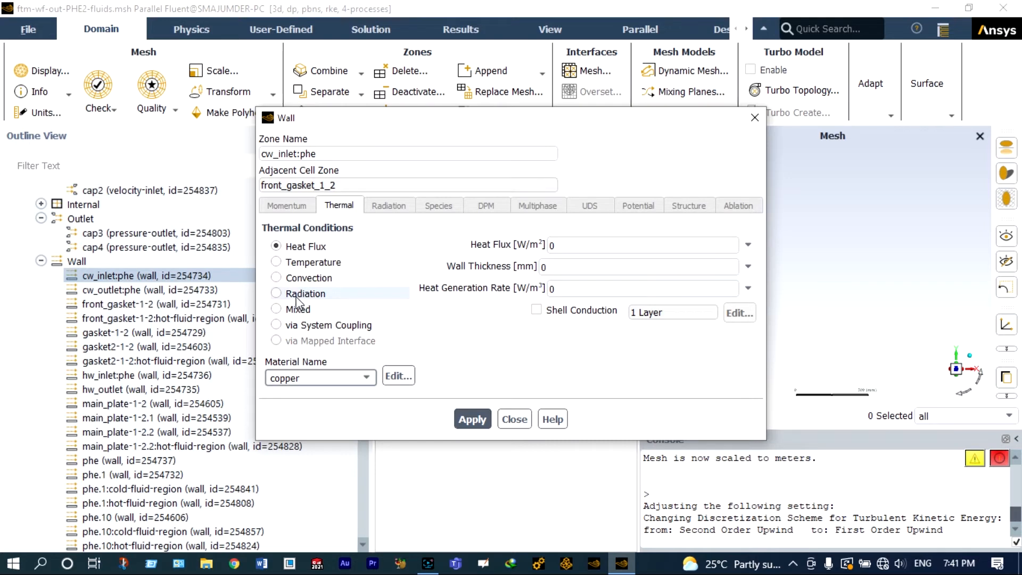
Step: Set the wall's thermal condition to Convection with heat transfer coefficient 20 W/(m² K) and free stream temperature 30 °C
{"action": "left_click", "coordinate": [276, 277]}
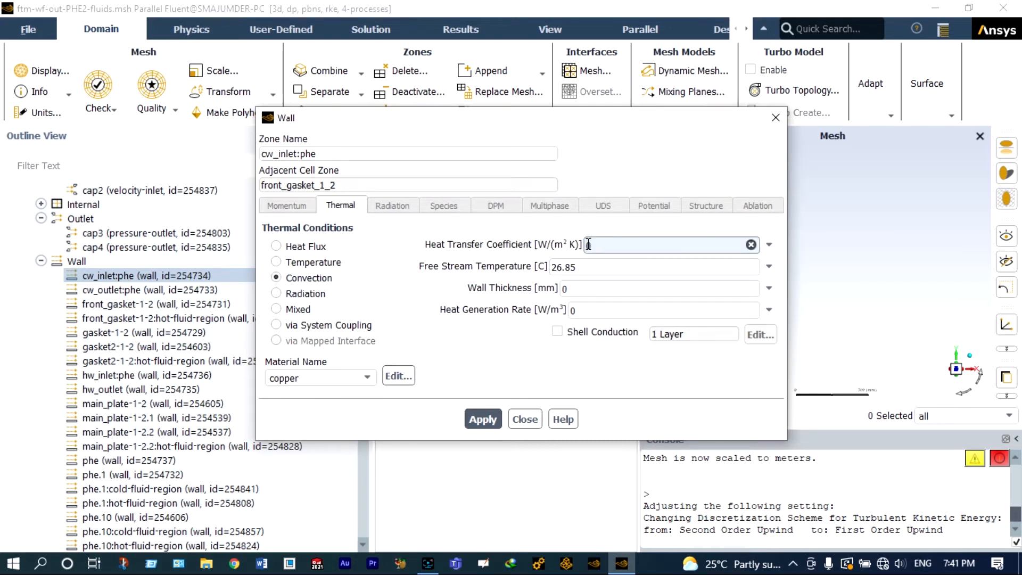
{"action": "type", "text": "2"}
{"action": "left_click", "coordinate": [584, 267]}
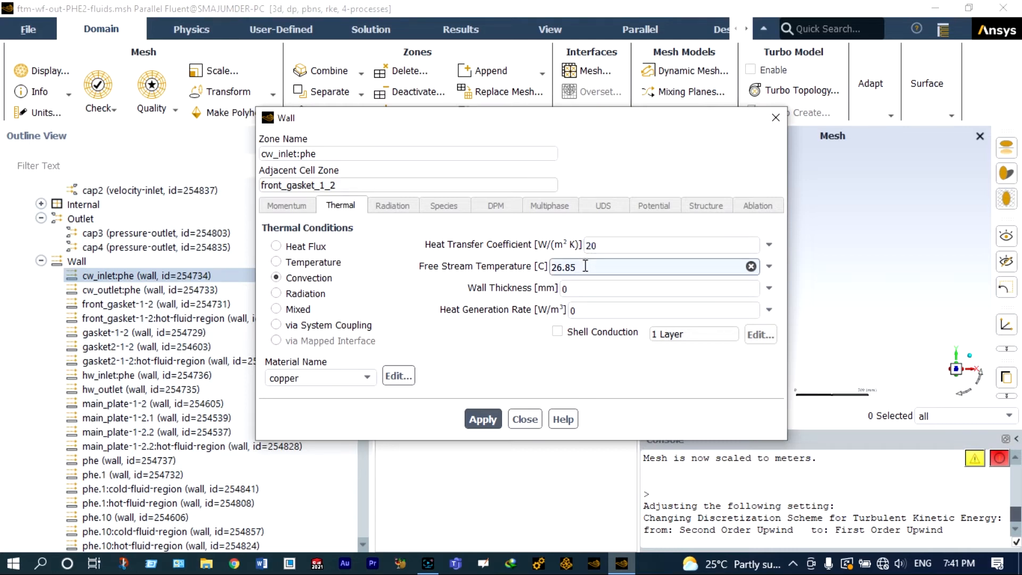
{"action": "key", "text": "BackSpace"}
{"action": "key", "text": "BackSpace"}
{"action": "key", "text": "BackSpace"}
{"action": "key", "text": "BackSpace"}
{"action": "key", "text": "BackSpace"}
{"action": "type", "text": "30"}
Step: Set the cw_inlet:phe wall thickness to 0.01 mm and apply the wall settings
{"action": "left_click", "coordinate": [583, 286]}
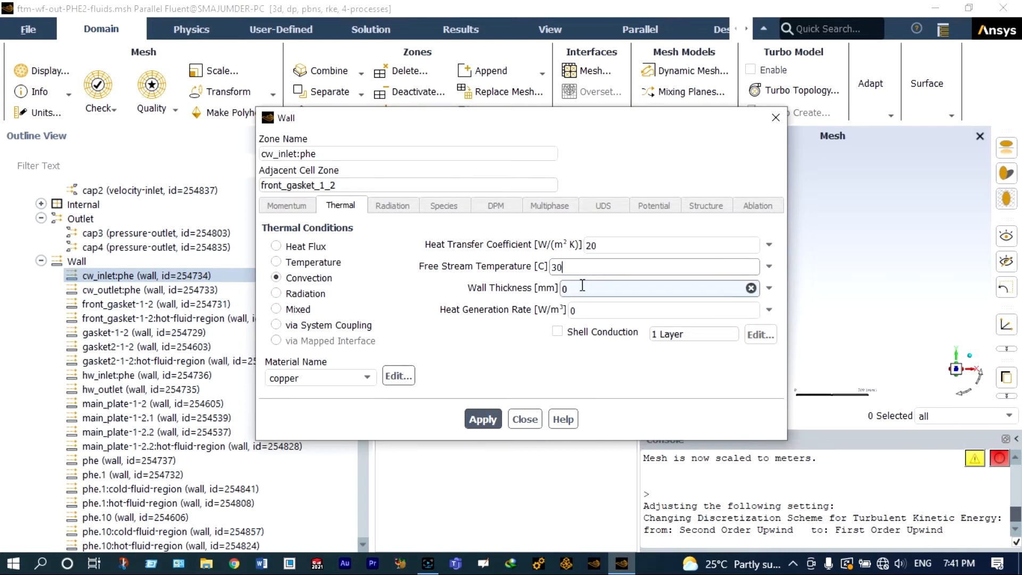
{"action": "type", "text": ".01"}
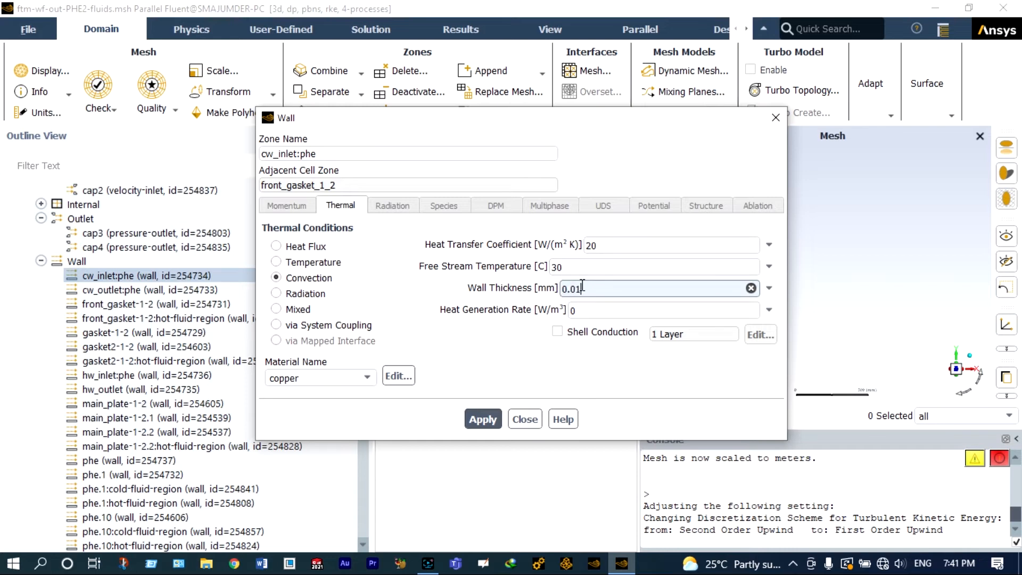
{"action": "left_click", "coordinate": [483, 419]}
{"action": "left_click", "coordinate": [524, 419]}
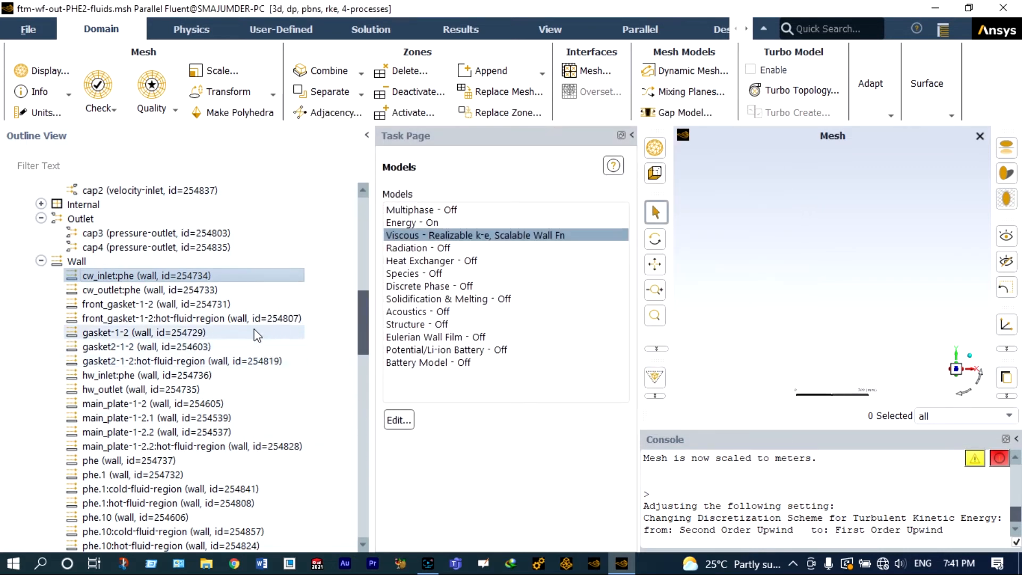
Step: Open Copy Conditions for cw_inlet:phe and select cw_outlet:phe through hw_outlet as target zones
{"action": "right_click", "coordinate": [197, 278]}
{"action": "left_click", "coordinate": [211, 302]}
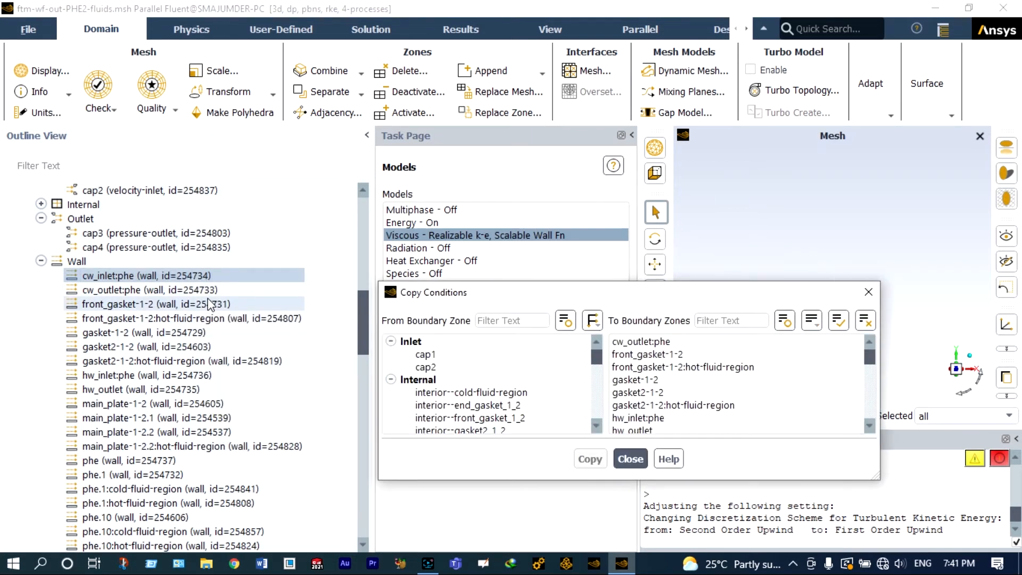
{"action": "left_click", "coordinate": [655, 341]}
{"action": "left_click", "coordinate": [654, 354]}
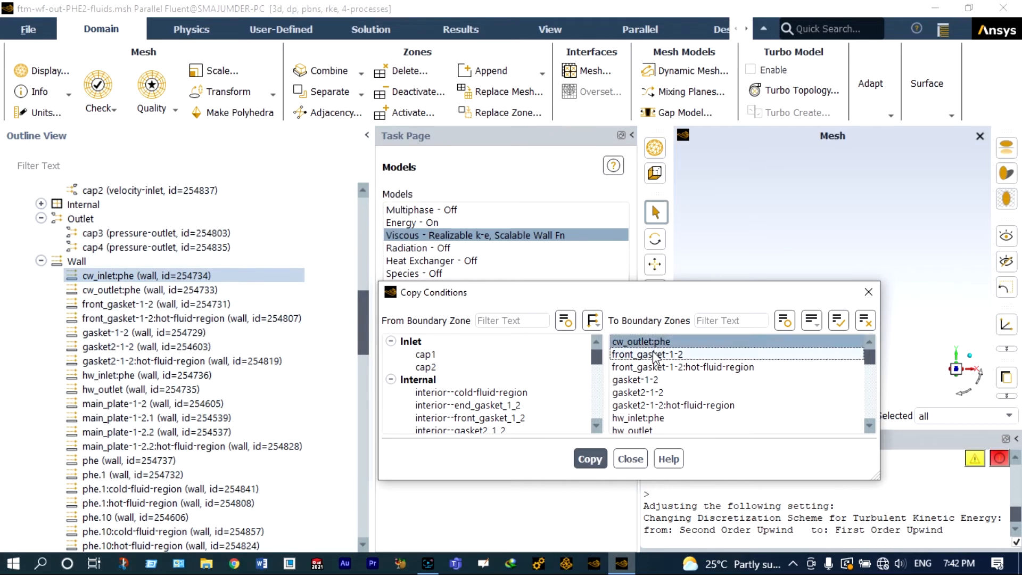
{"action": "left_click", "coordinate": [651, 368]}
{"action": "left_click", "coordinate": [645, 381]}
{"action": "left_click", "coordinate": [641, 393]}
{"action": "left_click", "coordinate": [639, 406]}
{"action": "left_click", "coordinate": [637, 418]}
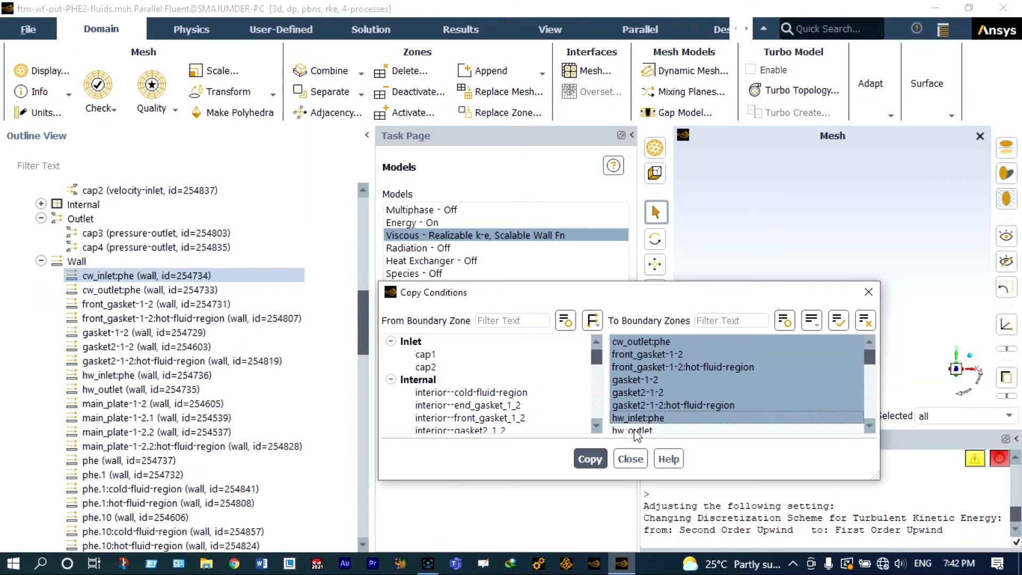
{"action": "left_click", "coordinate": [635, 430]}
Step: Add the four main_plate wall zones to the target zone selection
{"action": "scroll", "coordinate": [766, 418], "scroll_direction": "down", "scroll_amount": 1}
{"action": "left_click", "coordinate": [670, 392]}
{"action": "left_click", "coordinate": [670, 406]}
{"action": "left_click", "coordinate": [671, 419]}
{"action": "left_click", "coordinate": [674, 430]}
{"action": "scroll", "coordinate": [669, 405], "scroll_direction": "down", "scroll_amount": 1}
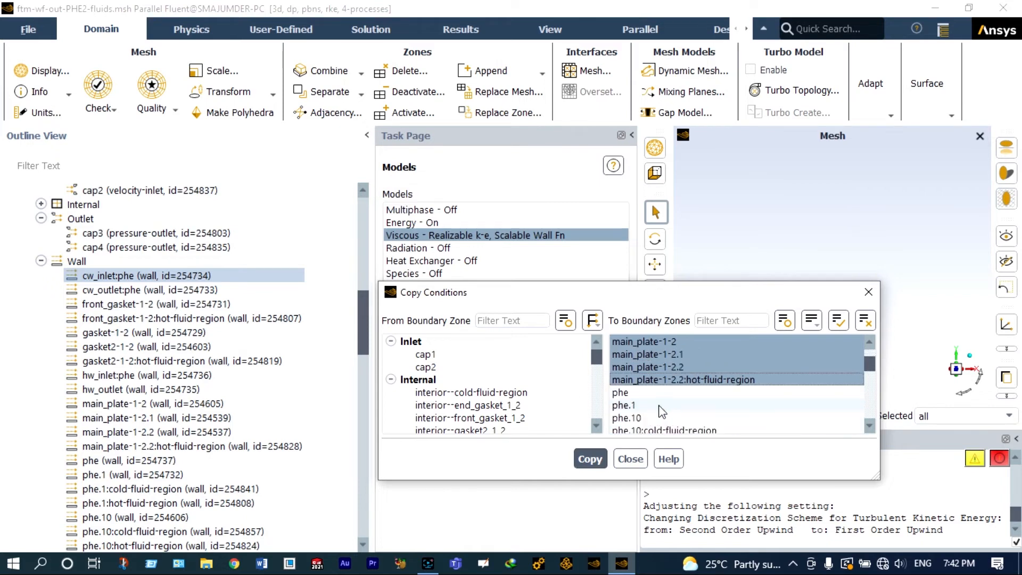
Step: Add all phe wall zones, including their cold-fluid-region and hot-fluid-region variants, to the target selection
{"action": "left_click", "coordinate": [632, 394]}
{"action": "left_click", "coordinate": [632, 406]}
{"action": "left_click", "coordinate": [634, 418]}
{"action": "left_click", "coordinate": [638, 429]}
{"action": "scroll", "coordinate": [658, 414], "scroll_direction": "down", "scroll_amount": 2}
{"action": "left_click", "coordinate": [647, 356]}
{"action": "left_click", "coordinate": [635, 367]}
{"action": "left_click", "coordinate": [637, 379]}
{"action": "left_click", "coordinate": [637, 392]}
{"action": "left_click", "coordinate": [638, 405]}
{"action": "left_click", "coordinate": [640, 417]}
{"action": "scroll", "coordinate": [642, 404], "scroll_direction": "down", "scroll_amount": 1}
{"action": "left_click", "coordinate": [643, 380]}
{"action": "left_click", "coordinate": [643, 396]}
{"action": "left_click", "coordinate": [644, 406]}
{"action": "left_click", "coordinate": [645, 418]}
{"action": "left_click", "coordinate": [645, 430]}
{"action": "scroll", "coordinate": [645, 420], "scroll_direction": "down", "scroll_amount": 2}
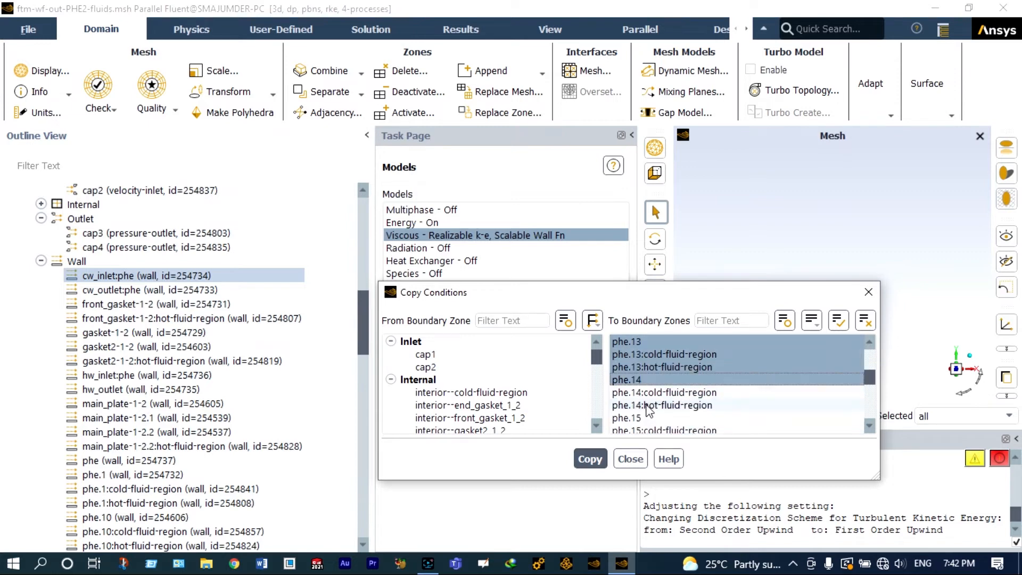
{"action": "left_click", "coordinate": [645, 393]}
{"action": "left_click", "coordinate": [646, 406]}
{"action": "left_click", "coordinate": [645, 418]}
{"action": "left_click", "coordinate": [644, 429]}
{"action": "scroll", "coordinate": [643, 415], "scroll_direction": "down", "scroll_amount": 2}
{"action": "left_click", "coordinate": [641, 392]}
{"action": "left_click", "coordinate": [640, 405]}
{"action": "left_click", "coordinate": [647, 429]}
{"action": "scroll", "coordinate": [668, 414], "scroll_direction": "down", "scroll_amount": 2}
{"action": "left_click", "coordinate": [644, 356]}
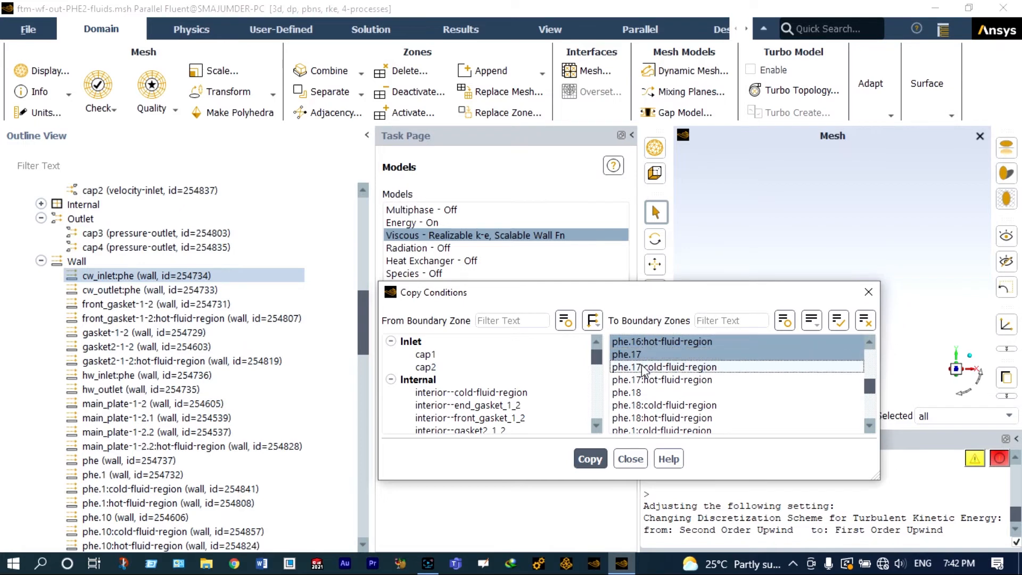
{"action": "left_click", "coordinate": [641, 367]}
{"action": "left_click", "coordinate": [639, 379]}
{"action": "left_click", "coordinate": [638, 392]}
{"action": "left_click", "coordinate": [640, 405]}
{"action": "left_click", "coordinate": [641, 418]}
{"action": "left_click", "coordinate": [642, 430]}
{"action": "scroll", "coordinate": [642, 420], "scroll_direction": "down", "scroll_amount": 2}
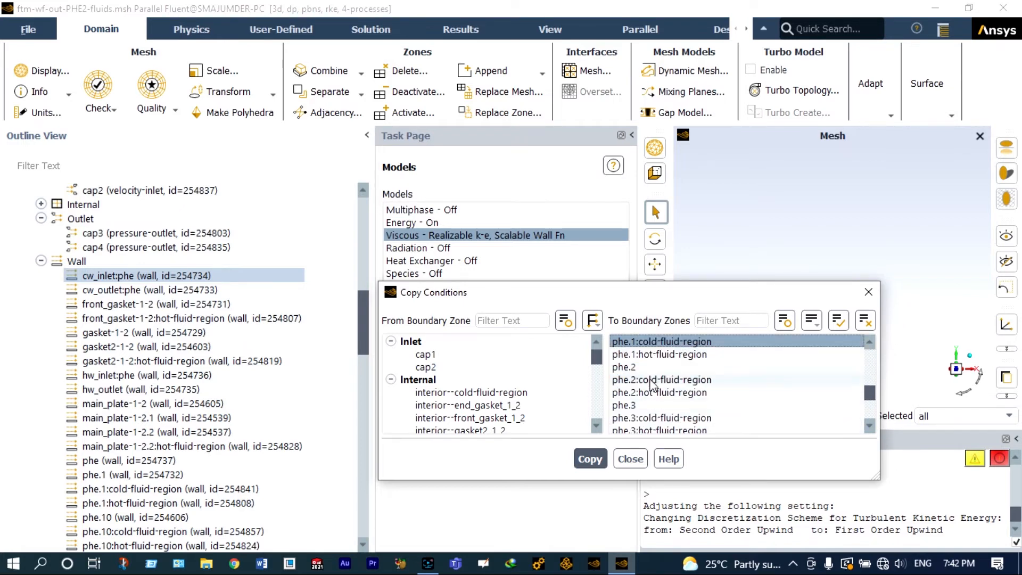
{"action": "left_click", "coordinate": [651, 354]}
{"action": "left_click", "coordinate": [647, 367]}
{"action": "left_click", "coordinate": [643, 379]}
{"action": "left_click", "coordinate": [641, 392]}
{"action": "left_click", "coordinate": [639, 405]}
{"action": "left_click", "coordinate": [636, 418]}
{"action": "left_click", "coordinate": [634, 428]}
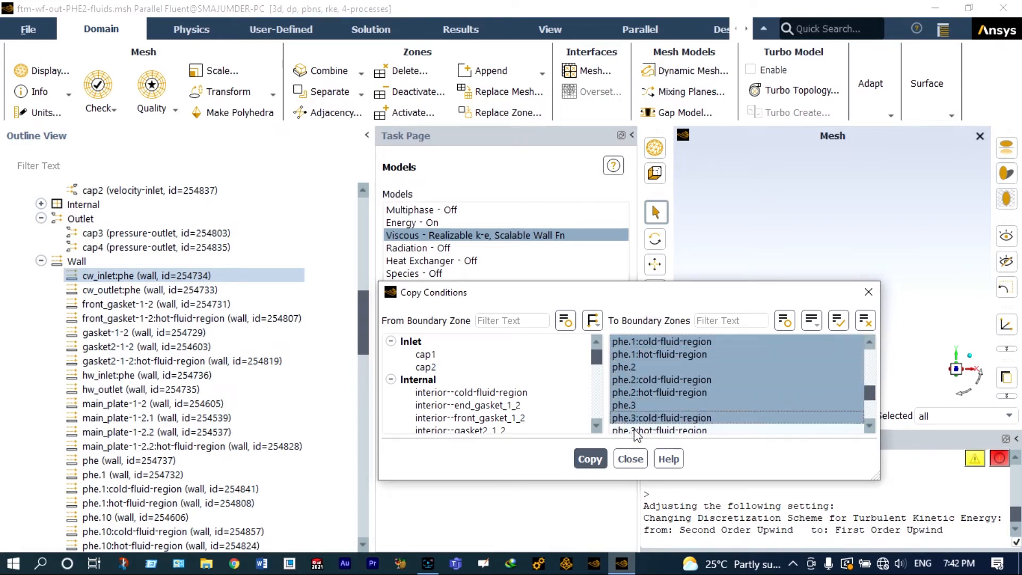
{"action": "scroll", "coordinate": [665, 406], "scroll_direction": "down", "scroll_amount": 2}
{"action": "left_click", "coordinate": [647, 392]}
{"action": "left_click", "coordinate": [645, 405]}
{"action": "left_click", "coordinate": [644, 417]}
{"action": "left_click", "coordinate": [642, 430]}
{"action": "scroll", "coordinate": [644, 421], "scroll_direction": "down", "scroll_amount": 2}
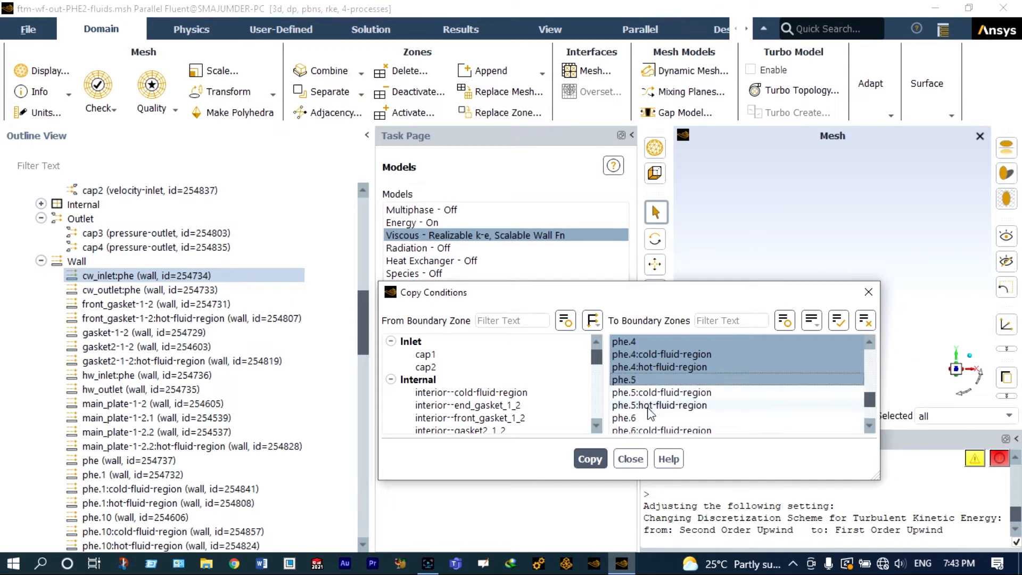
{"action": "left_click", "coordinate": [641, 355]}
{"action": "left_click", "coordinate": [640, 367]}
{"action": "left_click", "coordinate": [639, 379]}
{"action": "left_click", "coordinate": [638, 392]}
{"action": "left_click", "coordinate": [636, 405]}
{"action": "left_click", "coordinate": [635, 418]}
{"action": "left_click", "coordinate": [634, 429]}
{"action": "scroll", "coordinate": [634, 425], "scroll_direction": "down", "scroll_amount": 2}
{"action": "left_click", "coordinate": [639, 355]}
{"action": "left_click", "coordinate": [637, 367]}
{"action": "left_click", "coordinate": [637, 379]}
{"action": "left_click", "coordinate": [635, 393]}
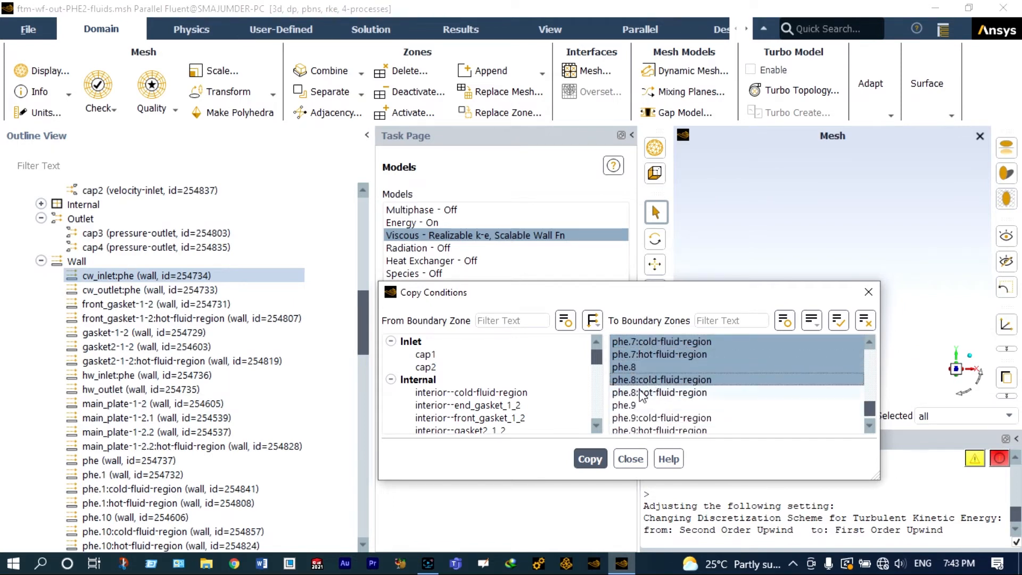
{"action": "left_click", "coordinate": [634, 405]}
{"action": "left_click", "coordinate": [634, 420]}
{"action": "left_click", "coordinate": [632, 430]}
{"action": "scroll", "coordinate": [636, 426], "scroll_direction": "down", "scroll_amount": 2}
{"action": "left_click", "coordinate": [638, 405]}
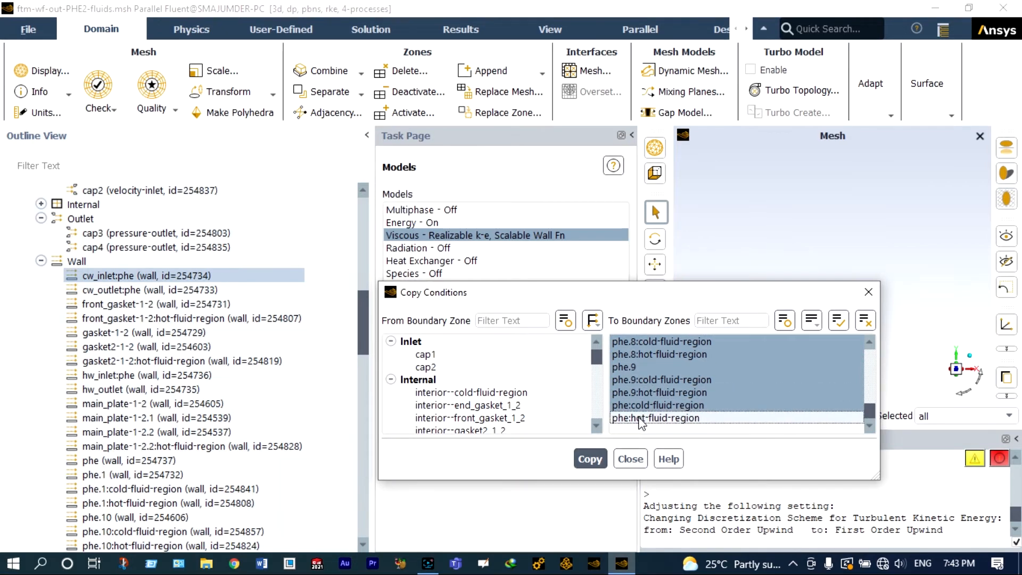
{"action": "left_click", "coordinate": [637, 417]}
Step: Copy the cw_inlet:phe conditions to all selected zones, confirm, and close the dialog
{"action": "left_click", "coordinate": [591, 458]}
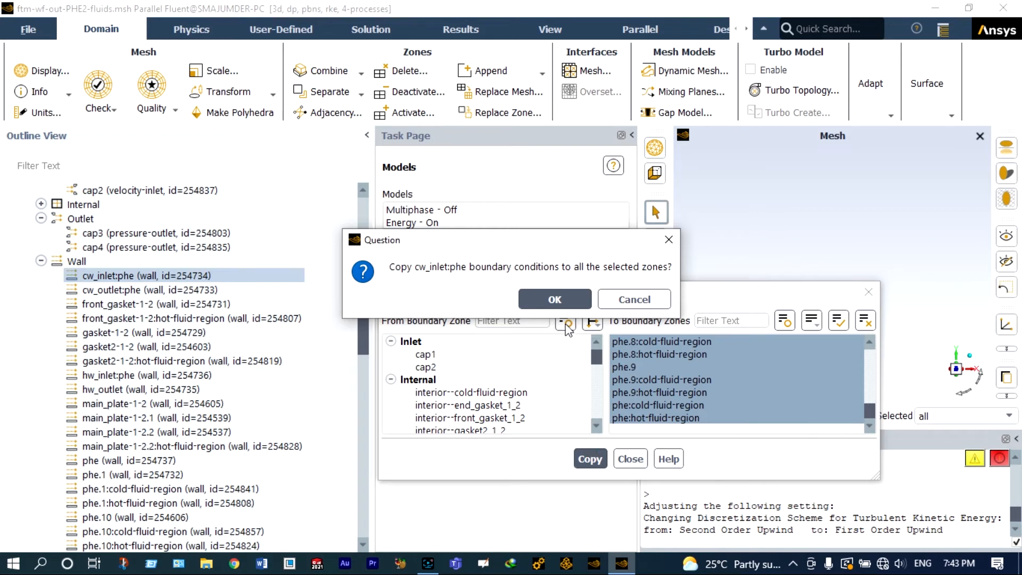
{"action": "left_click", "coordinate": [557, 295]}
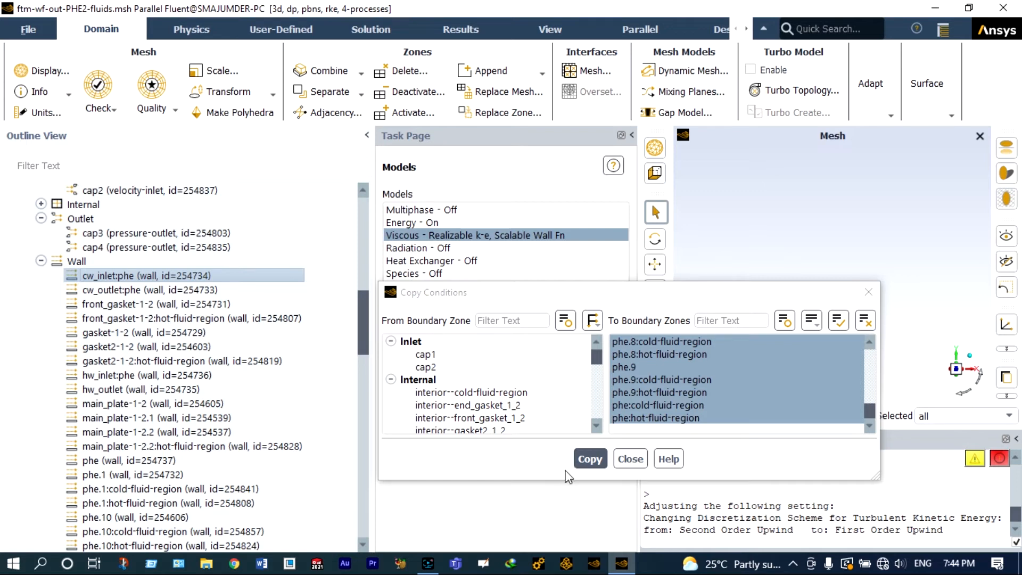
{"action": "left_click", "coordinate": [631, 459]}
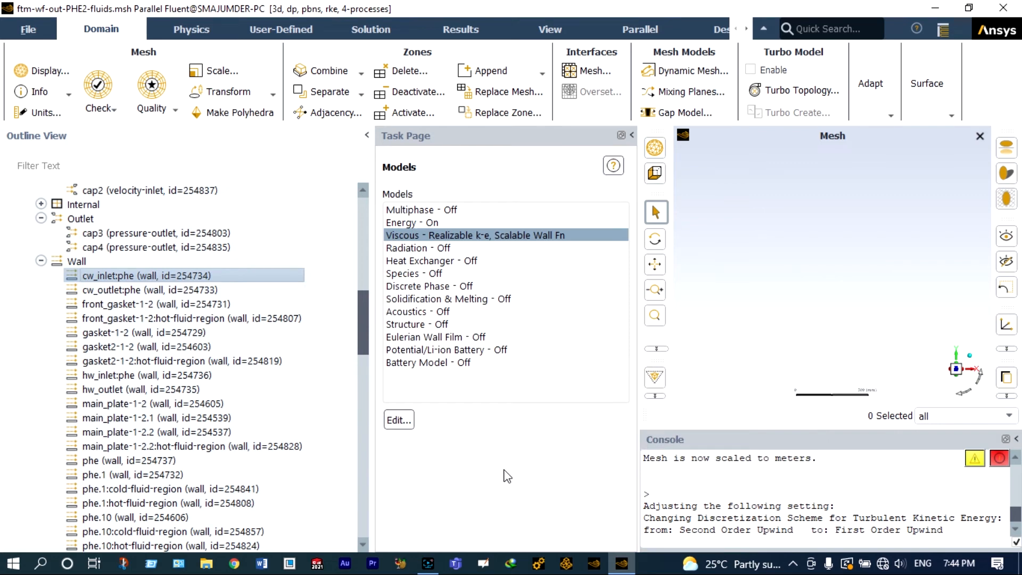
Step: Open the solution methods and set the gradient discretization to Green-Gauss Node Based
{"action": "left_click", "coordinate": [41, 261]}
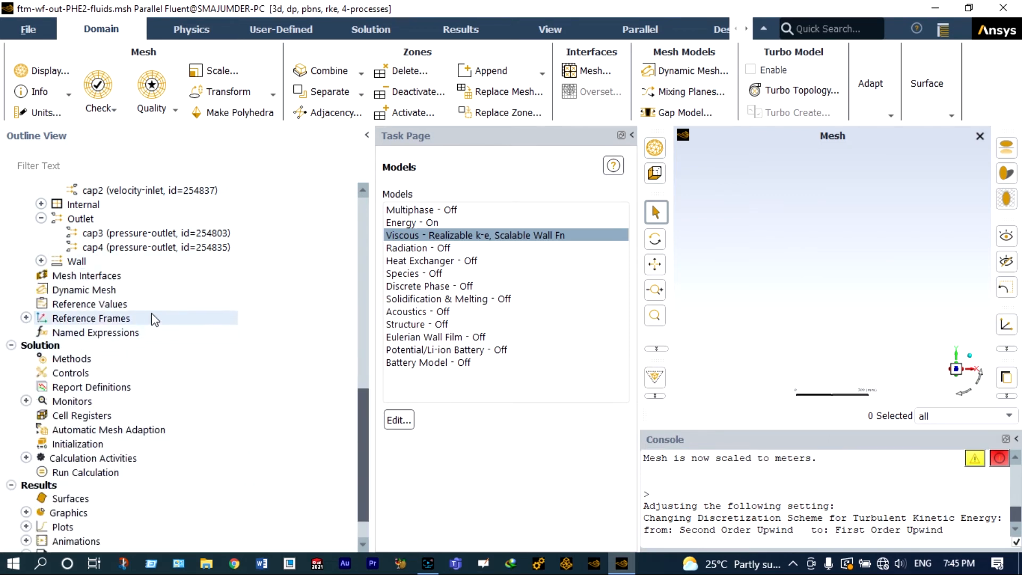
{"action": "left_click", "coordinate": [71, 359]}
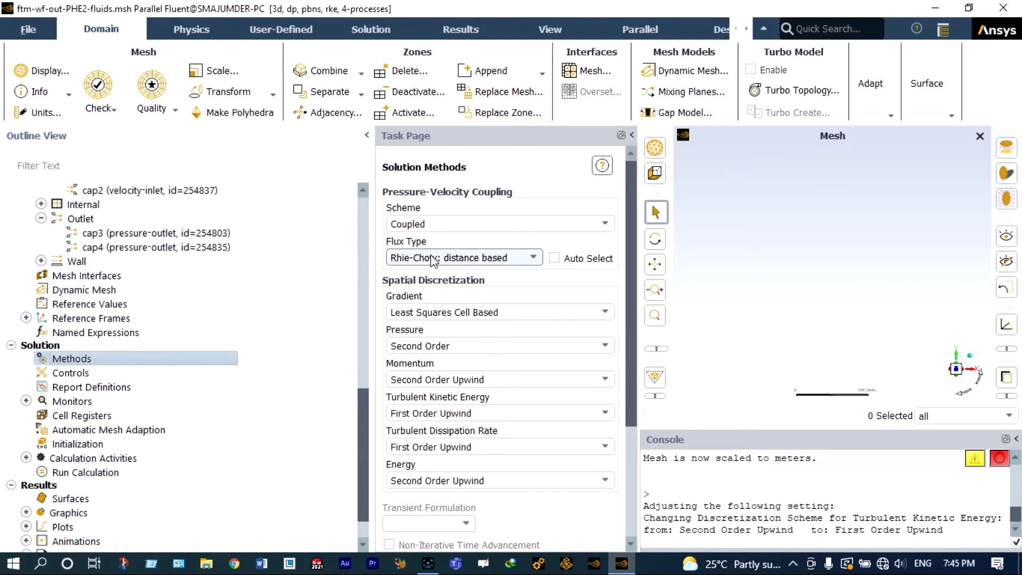
{"action": "left_click", "coordinate": [521, 311]}
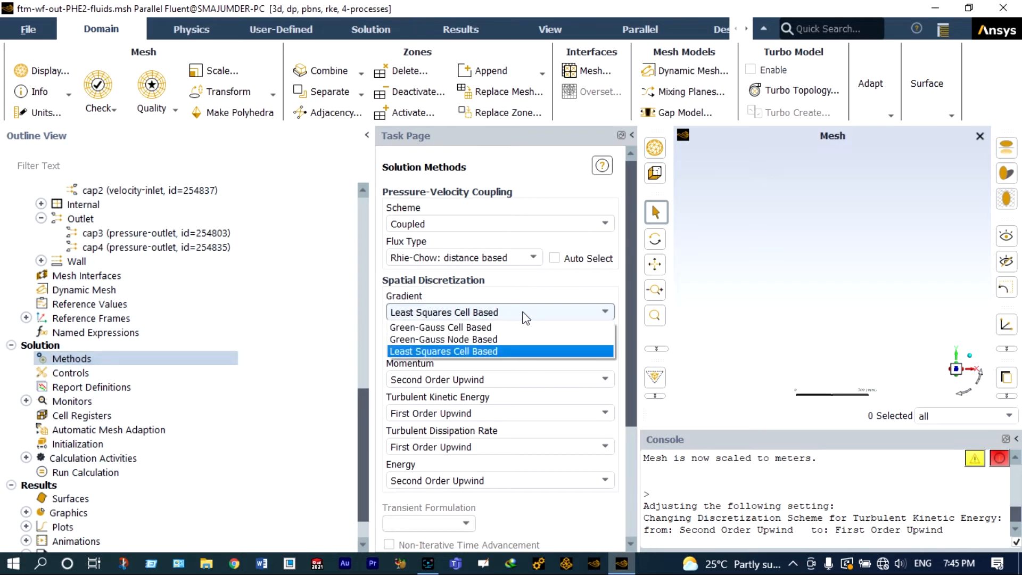
{"action": "left_click", "coordinate": [500, 339]}
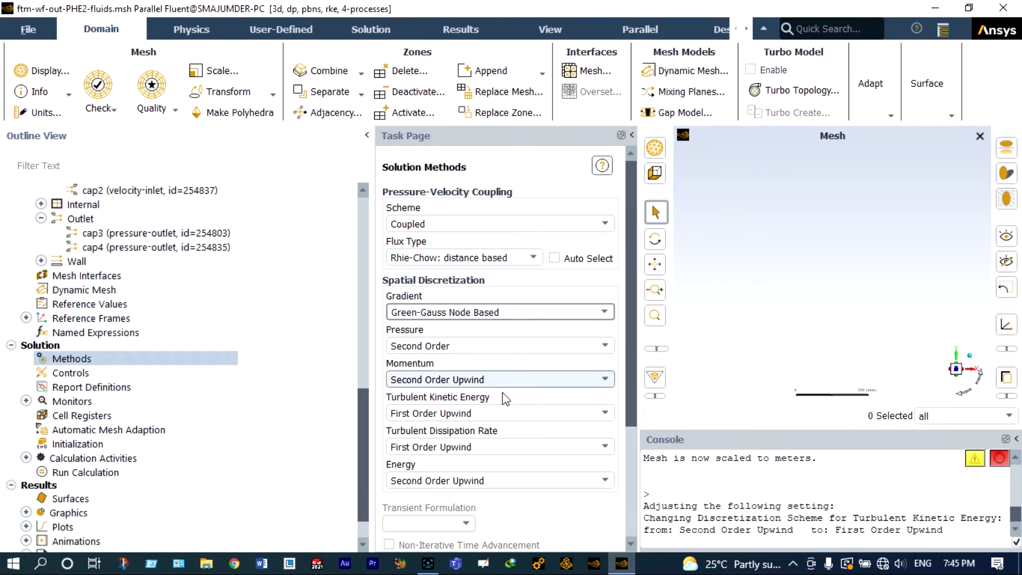
Step: Set turbulent kinetic energy and turbulent dissipation rate discretization to Second Order Upwind
{"action": "left_click", "coordinate": [496, 413]}
{"action": "left_click", "coordinate": [480, 426]}
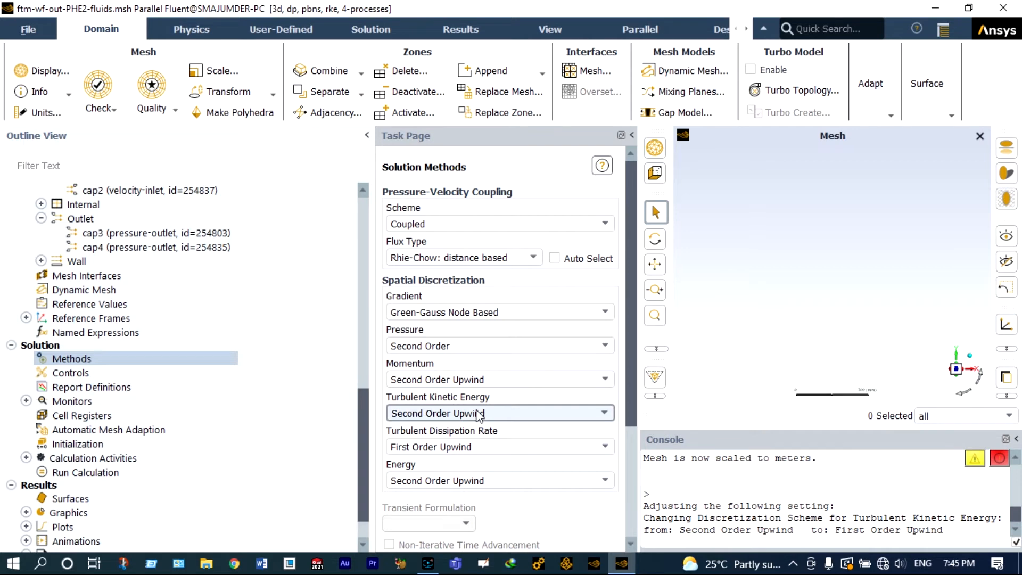
{"action": "left_click", "coordinate": [490, 448]}
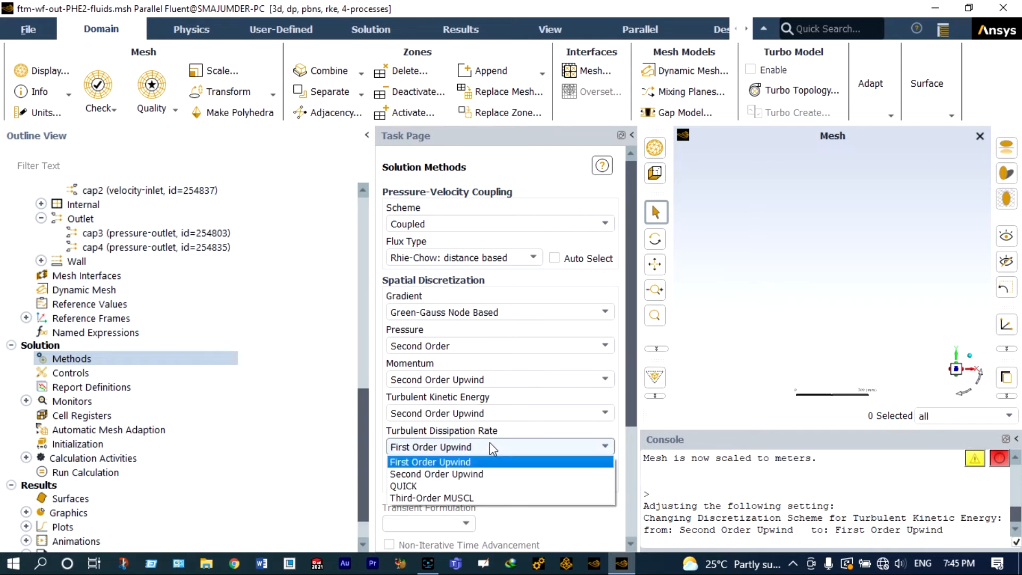
{"action": "left_click", "coordinate": [482, 473]}
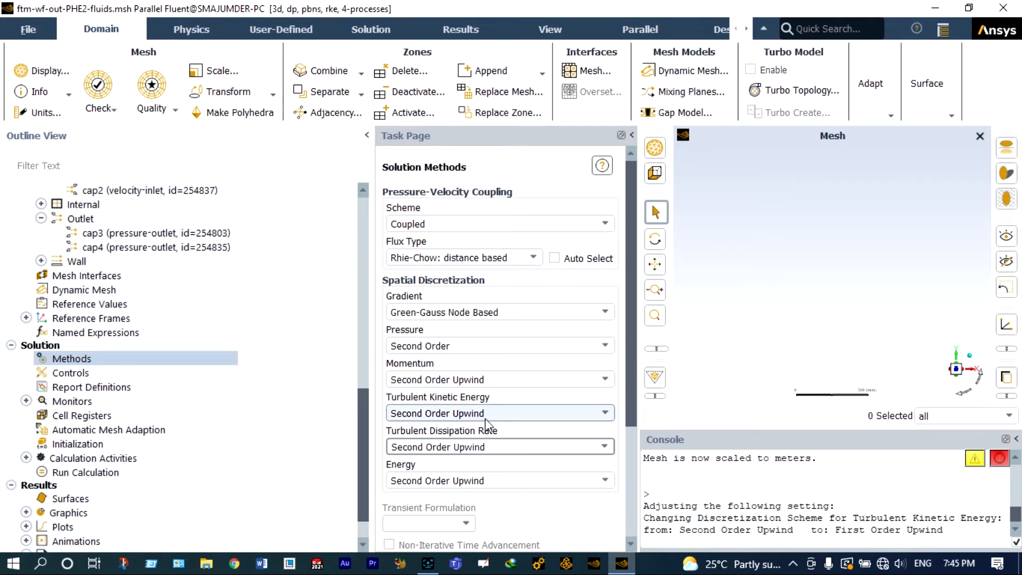
Step: Open solution initialization and choose Standard Initialization
{"action": "scroll", "coordinate": [299, 413], "scroll_direction": "down", "scroll_amount": 1}
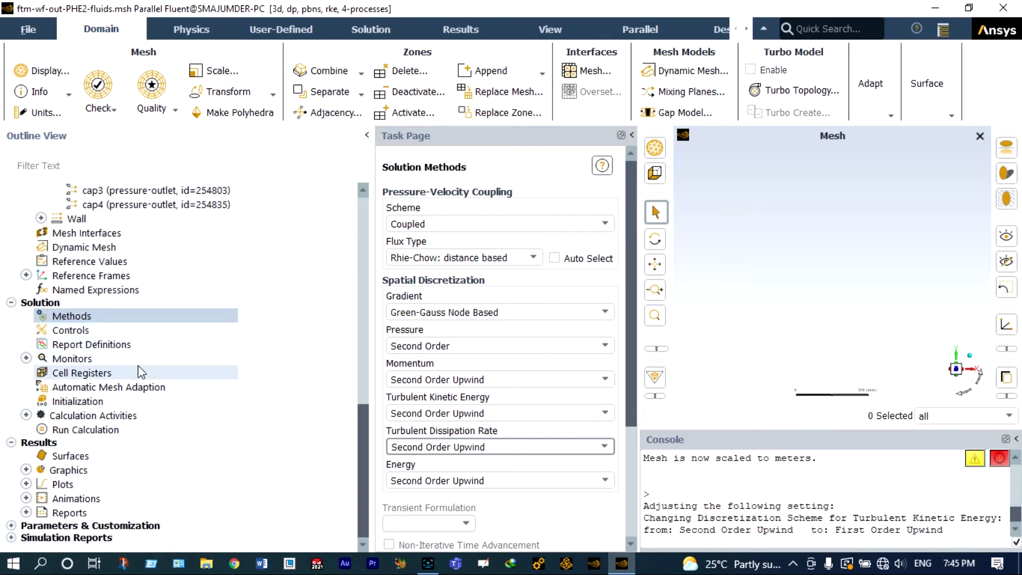
{"action": "left_click", "coordinate": [94, 402]}
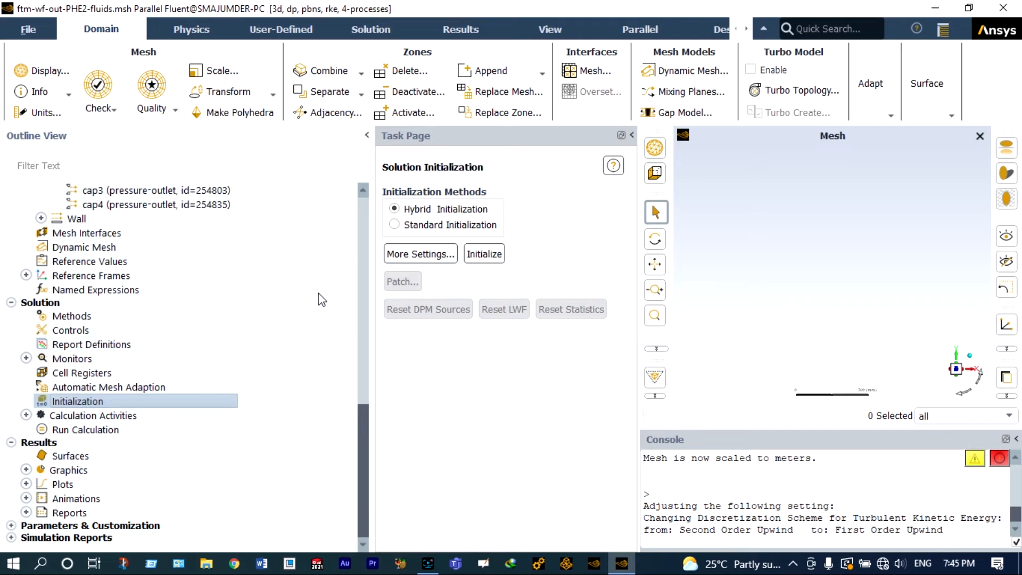
{"action": "left_click", "coordinate": [394, 225]}
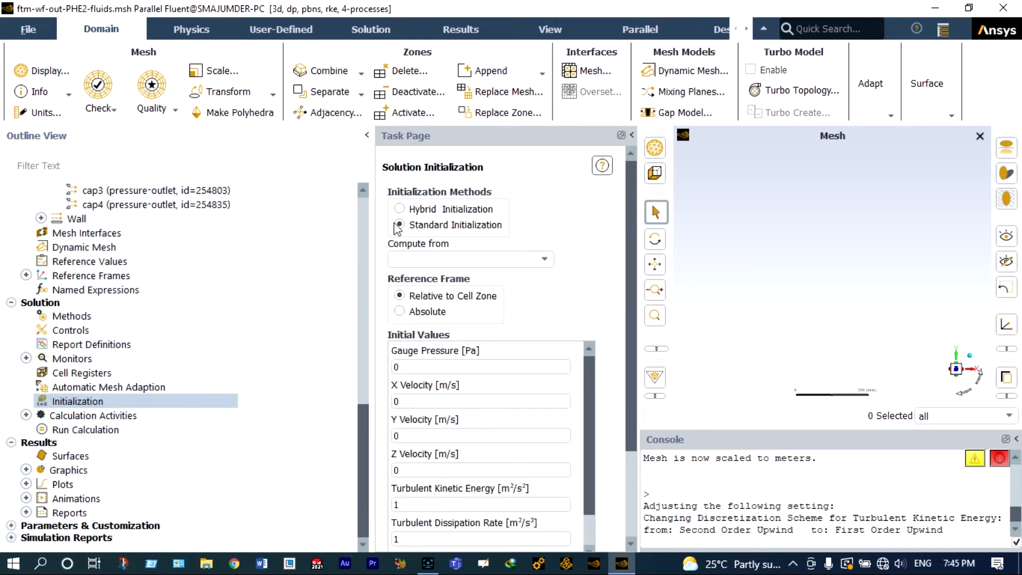
Step: Initialize the solution with the initial values computed from all-zones
{"action": "left_click", "coordinate": [543, 260]}
{"action": "left_click", "coordinate": [462, 274]}
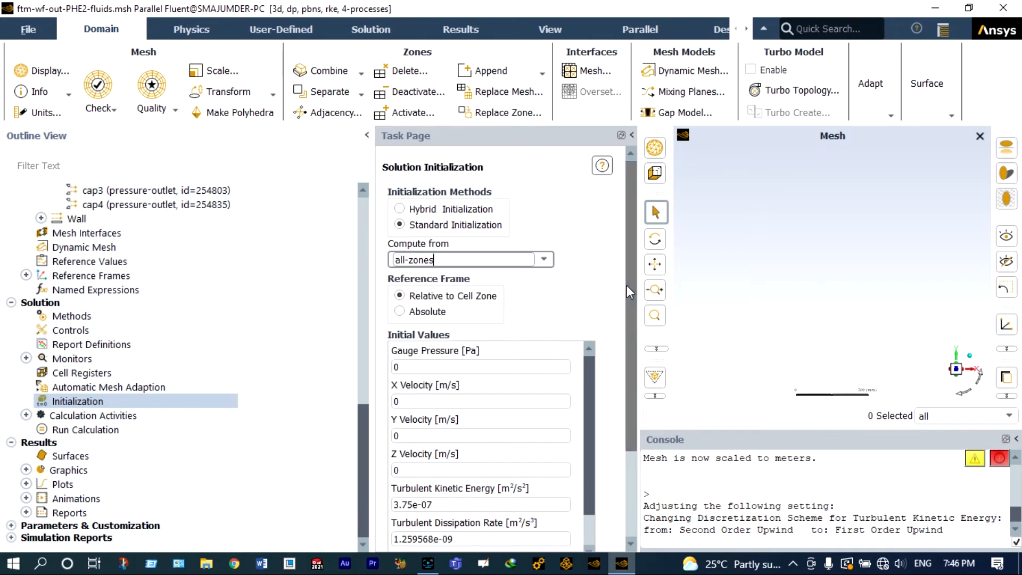
{"action": "scroll", "coordinate": [625, 333], "scroll_direction": "down", "scroll_amount": 1}
{"action": "scroll", "coordinate": [624, 333], "scroll_direction": "down", "scroll_amount": 2}
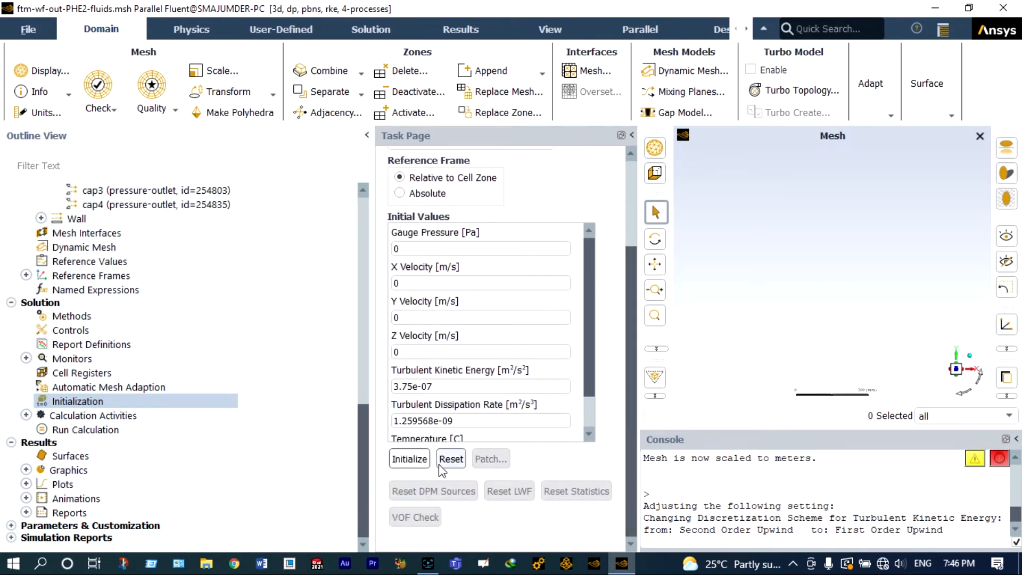
{"action": "left_click", "coordinate": [415, 460]}
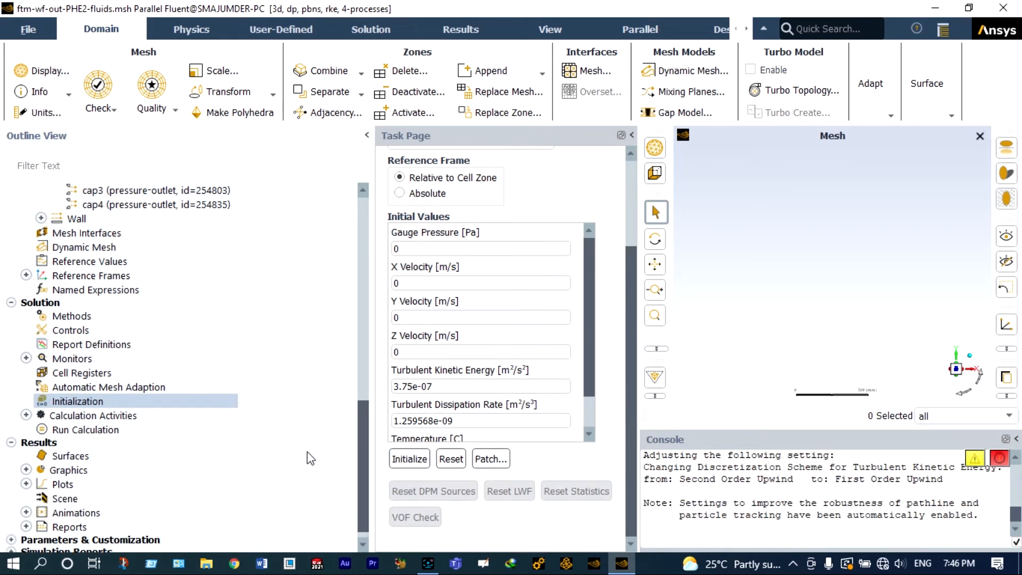
Step: Set the number of iterations to 100 and run the calculation, dismissing the completion notice
{"action": "left_click", "coordinate": [121, 430]}
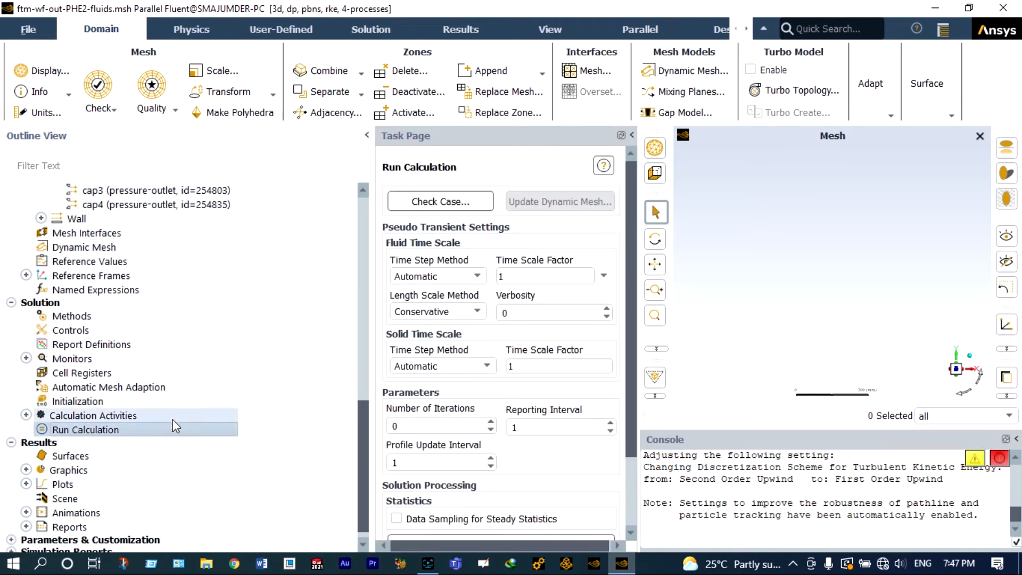
{"action": "left_click", "coordinate": [393, 425]}
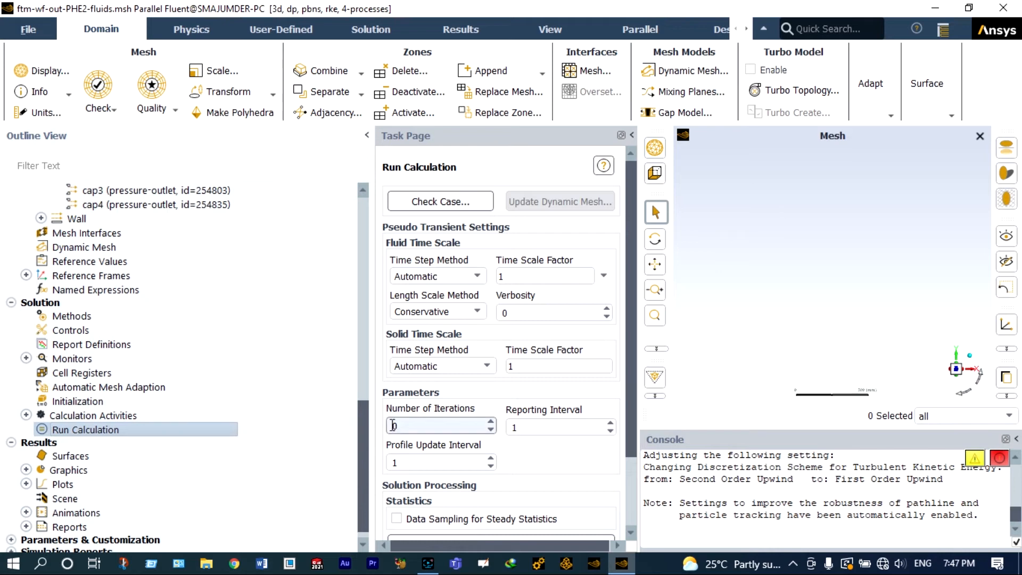
{"action": "left_click", "coordinate": [393, 425]}
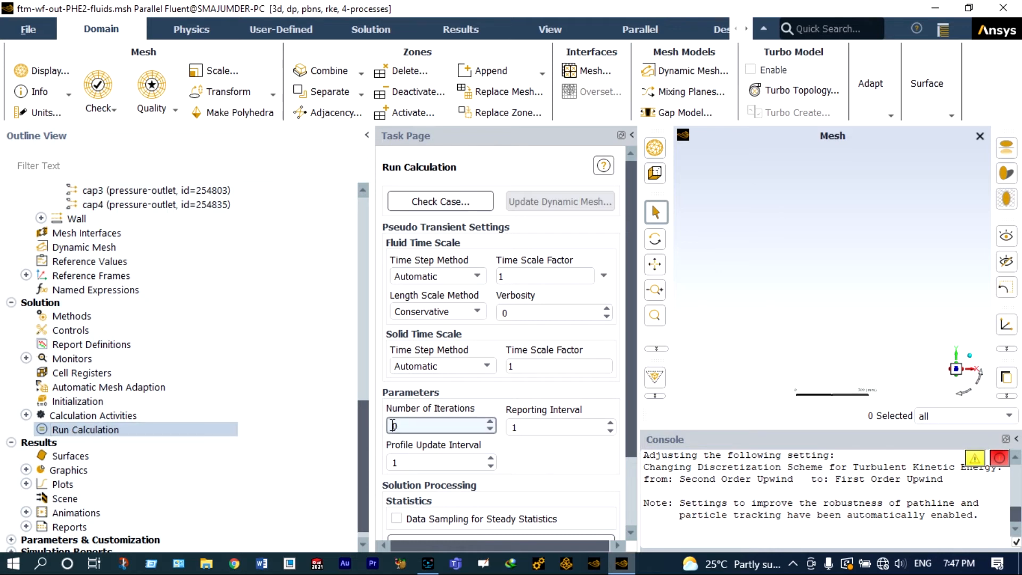
{"action": "type", "text": "100"}
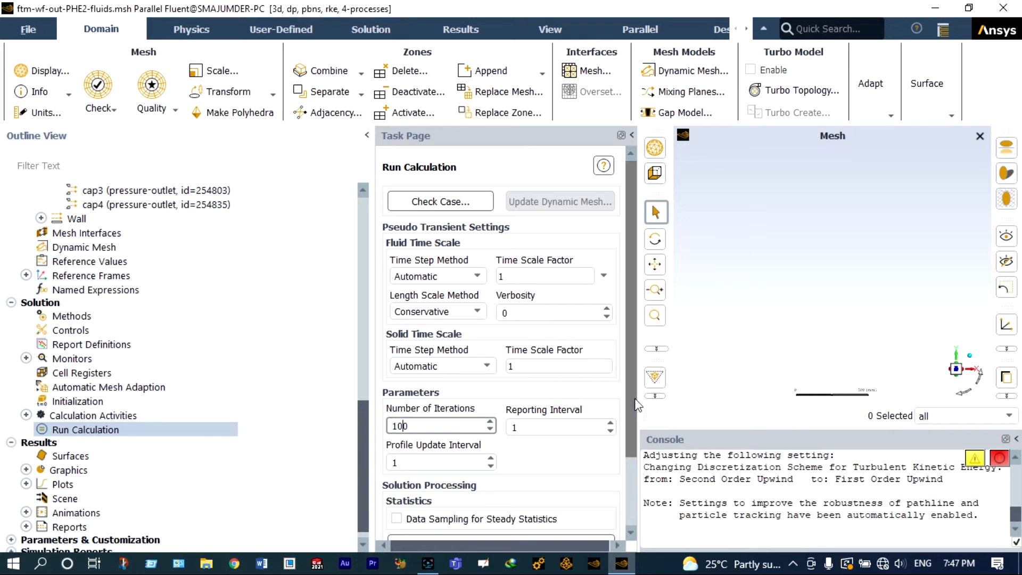
{"action": "left_click", "coordinate": [630, 467]}
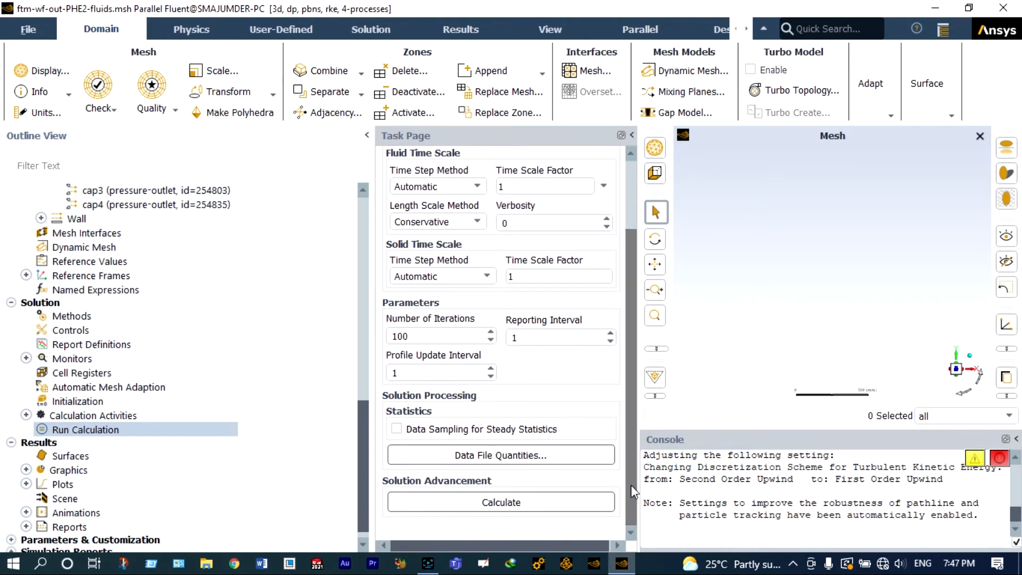
{"action": "left_click", "coordinate": [504, 502]}
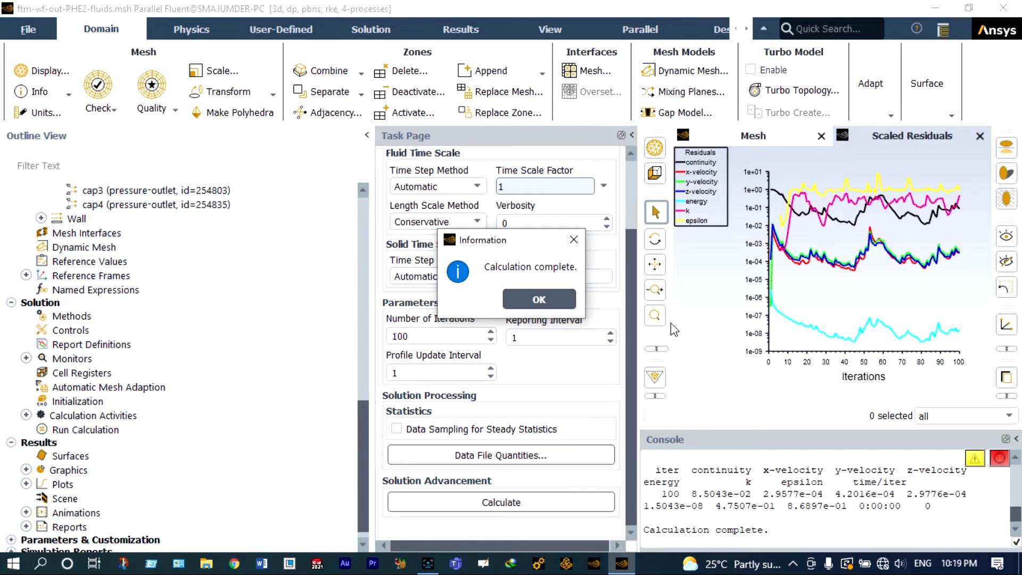
{"action": "left_click", "coordinate": [558, 302]}
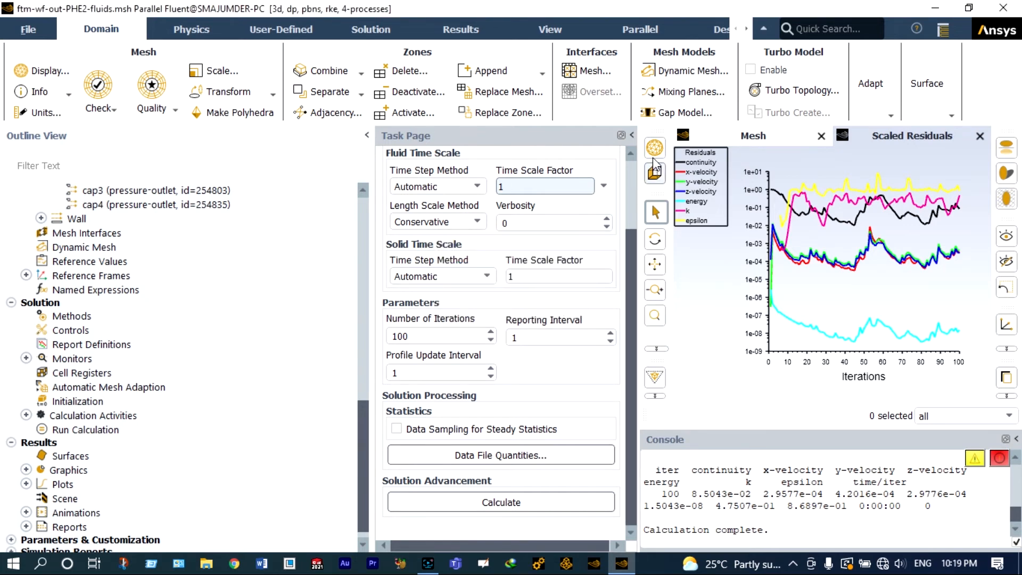
Step: Open the Surface Integrals report and set the report type to Facet Average
{"action": "left_click", "coordinate": [466, 36]}
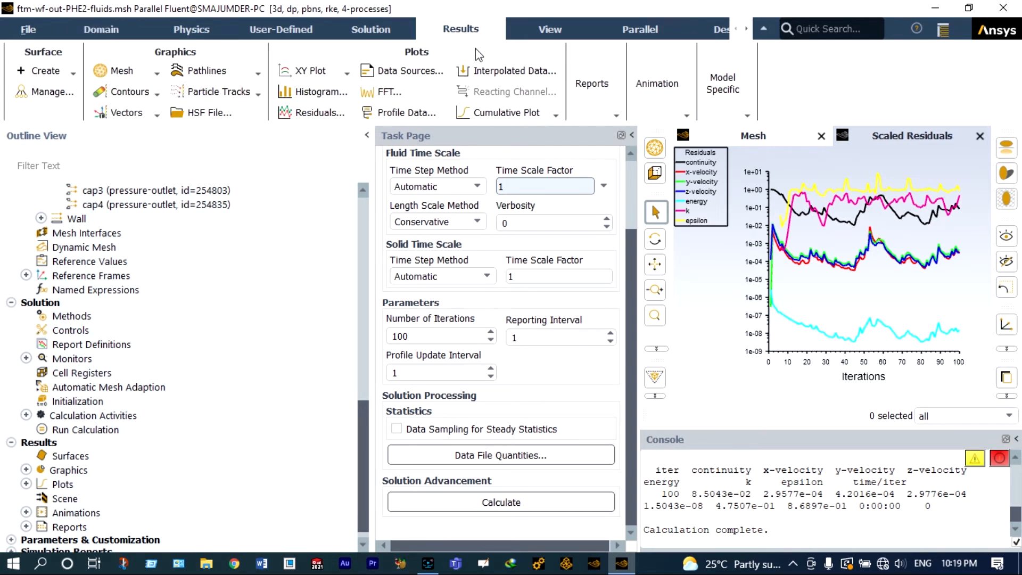
{"action": "left_click", "coordinate": [615, 116]}
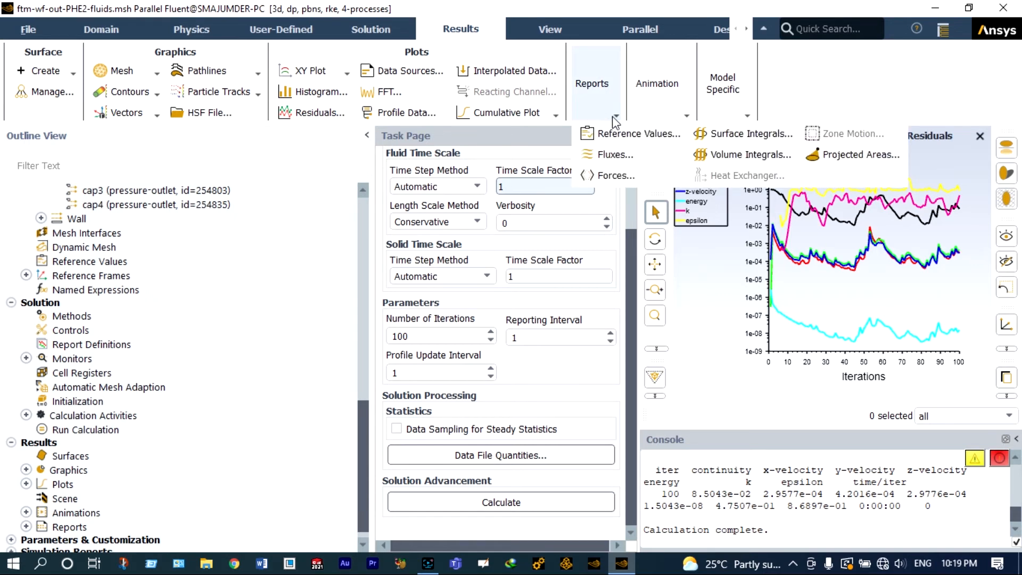
{"action": "left_click", "coordinate": [711, 134]}
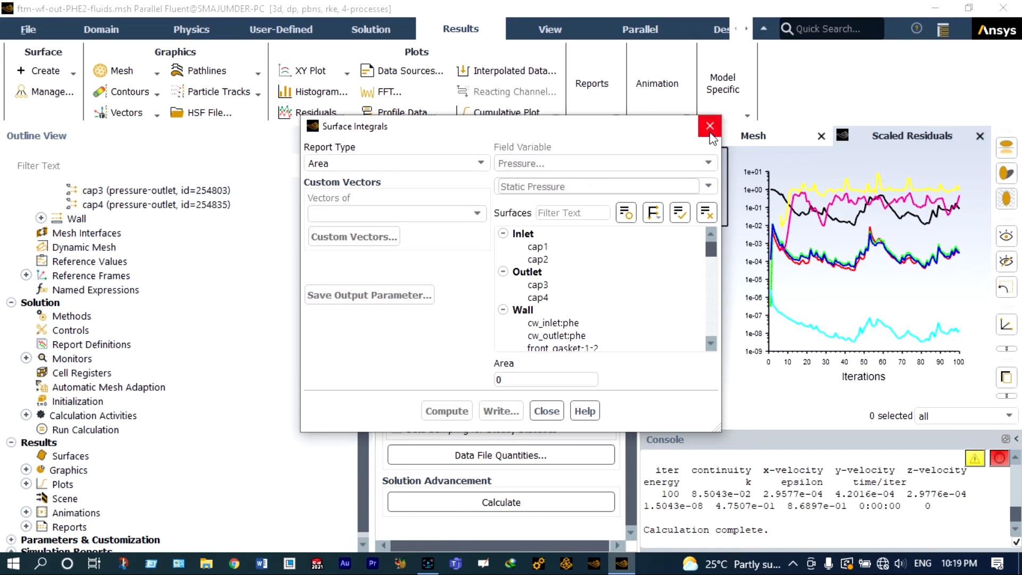
{"action": "left_click", "coordinate": [480, 163]}
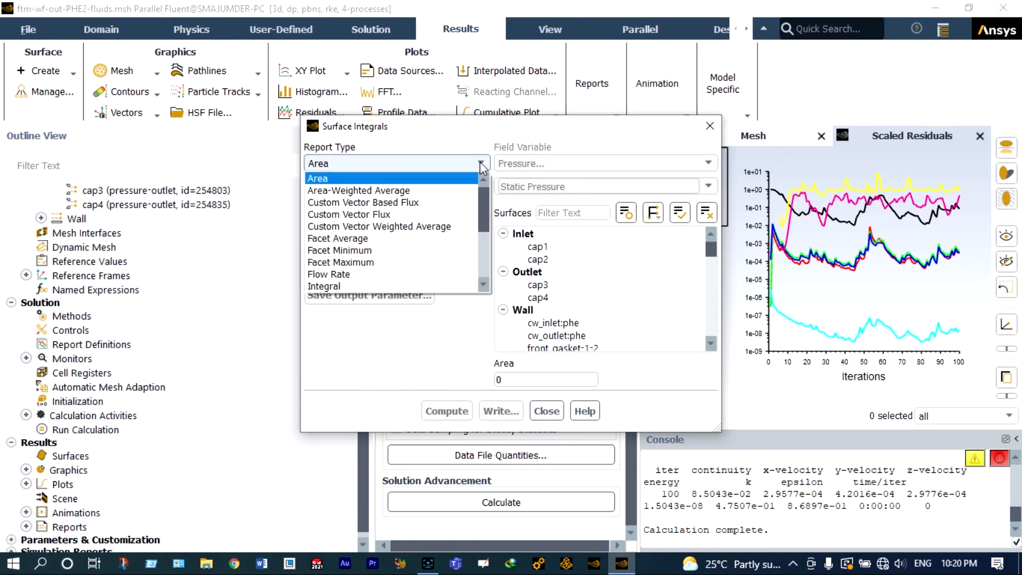
{"action": "left_click", "coordinate": [378, 244]}
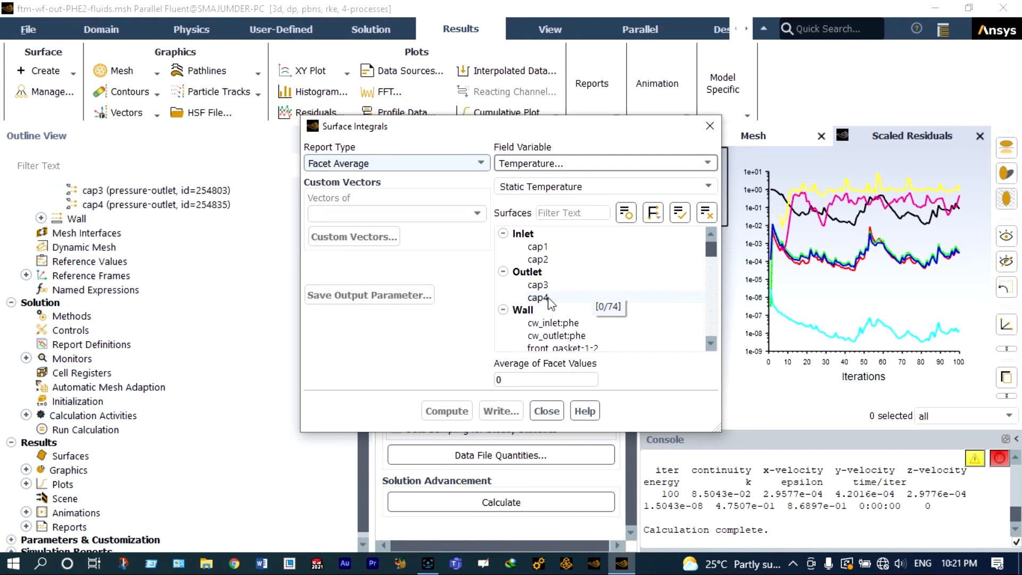
Step: Compute the facet-average static temperature on cap1, cap2, cap3, cap4 and phe:cold-fluid-region
{"action": "left_click", "coordinate": [545, 250]}
{"action": "left_click", "coordinate": [539, 259]}
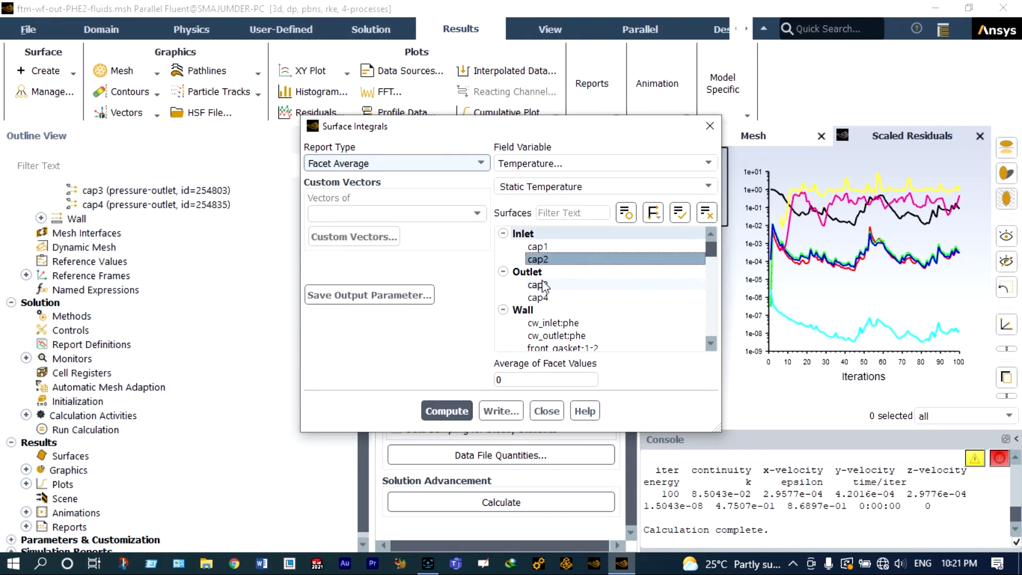
{"action": "left_click", "coordinate": [538, 285]}
{"action": "left_click", "coordinate": [543, 296]}
{"action": "left_click_drag", "start_coordinate": [708, 249], "coordinate": [610, 340]}
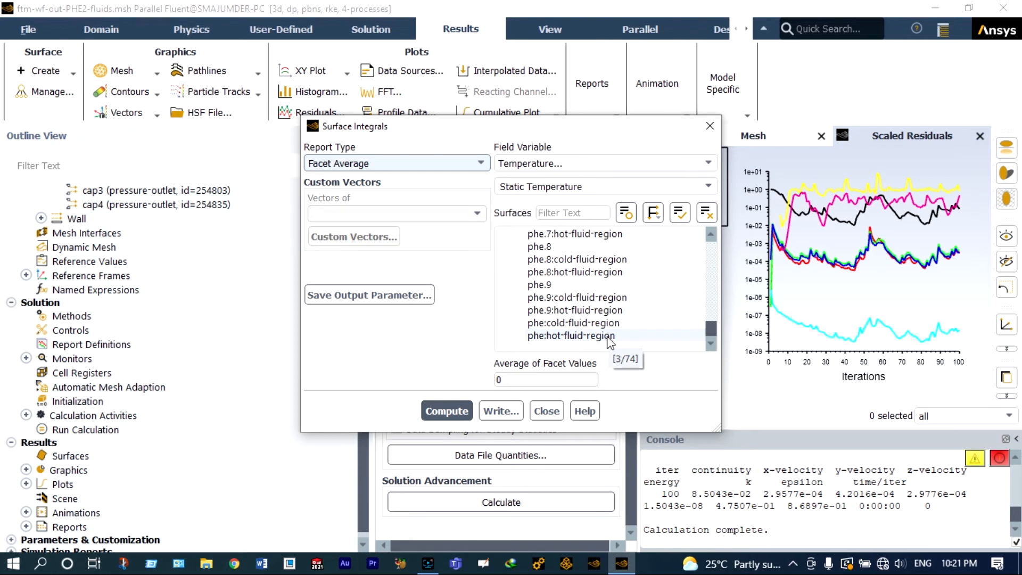
{"action": "left_click", "coordinate": [608, 337]}
{"action": "left_click", "coordinate": [609, 338]}
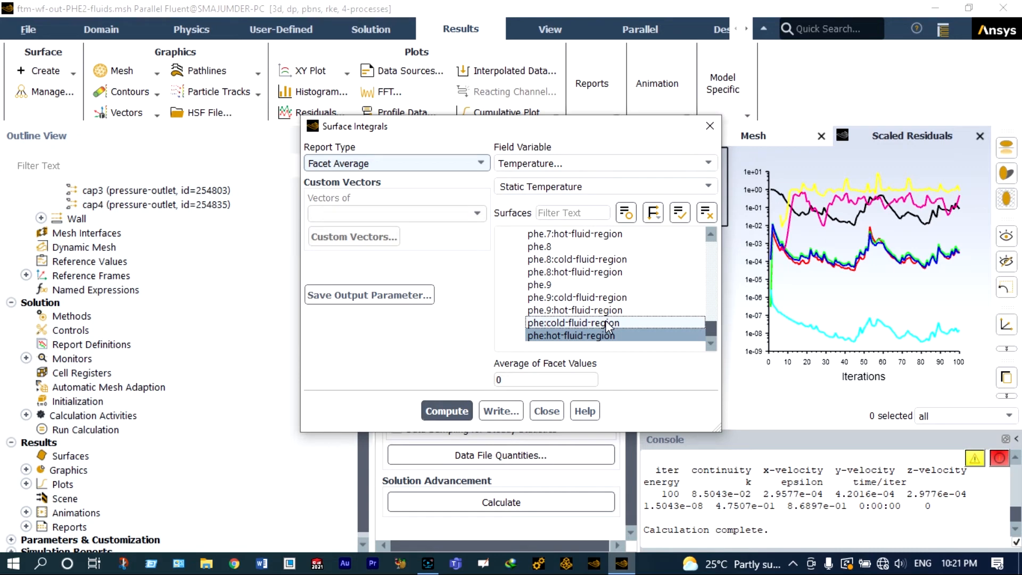
{"action": "scroll", "coordinate": [617, 319], "scroll_direction": "up", "scroll_amount": 2}
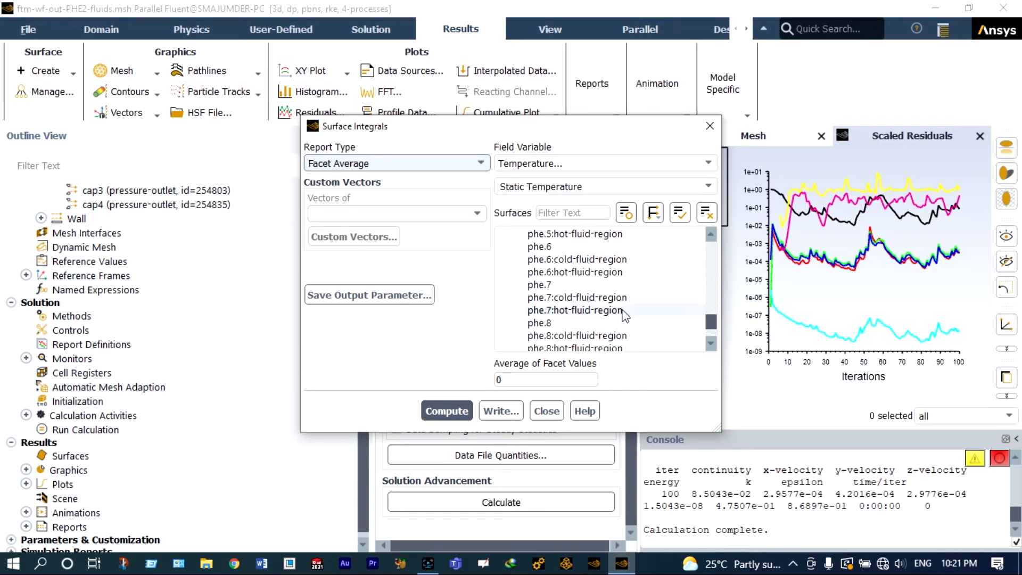
{"action": "left_click", "coordinate": [458, 411]}
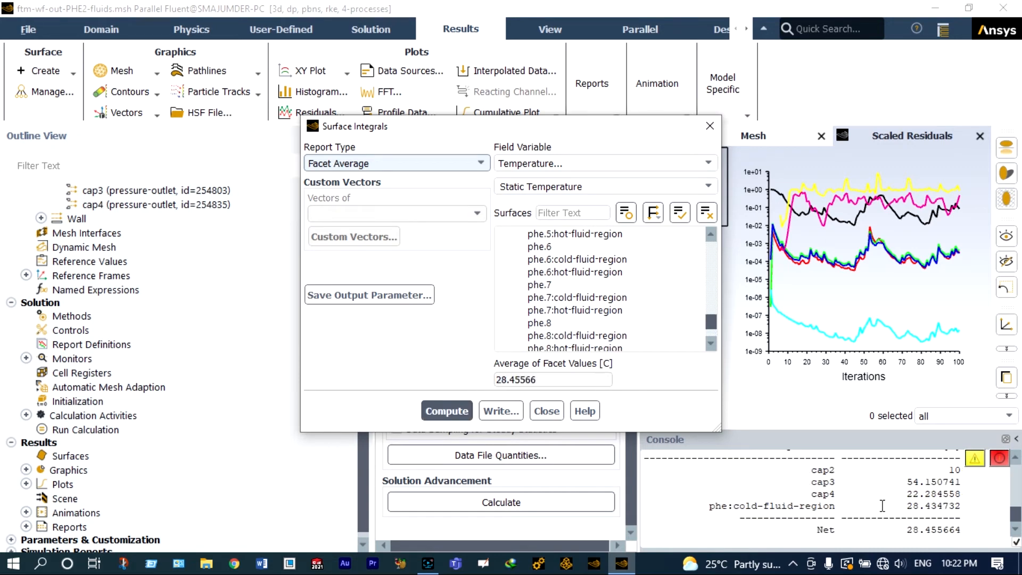
{"action": "scroll", "coordinate": [882, 505], "scroll_direction": "up", "scroll_amount": 1}
{"action": "scroll", "coordinate": [882, 505], "scroll_direction": "down", "scroll_amount": 1}
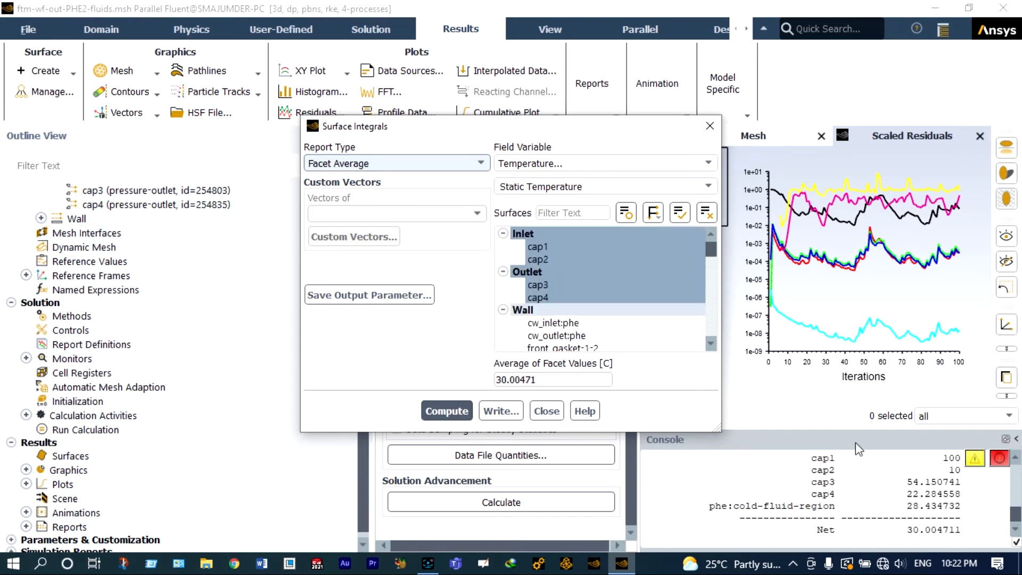
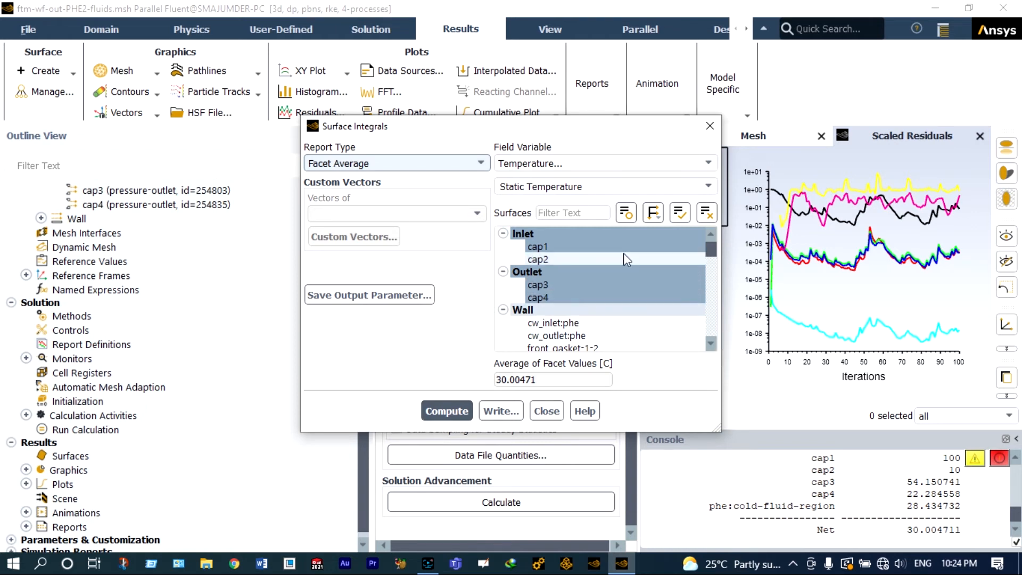
Step: Compute the facet-average velocity magnitude on the selected surfaces, then close the Surface Integrals dialog
{"action": "left_click", "coordinate": [708, 163]}
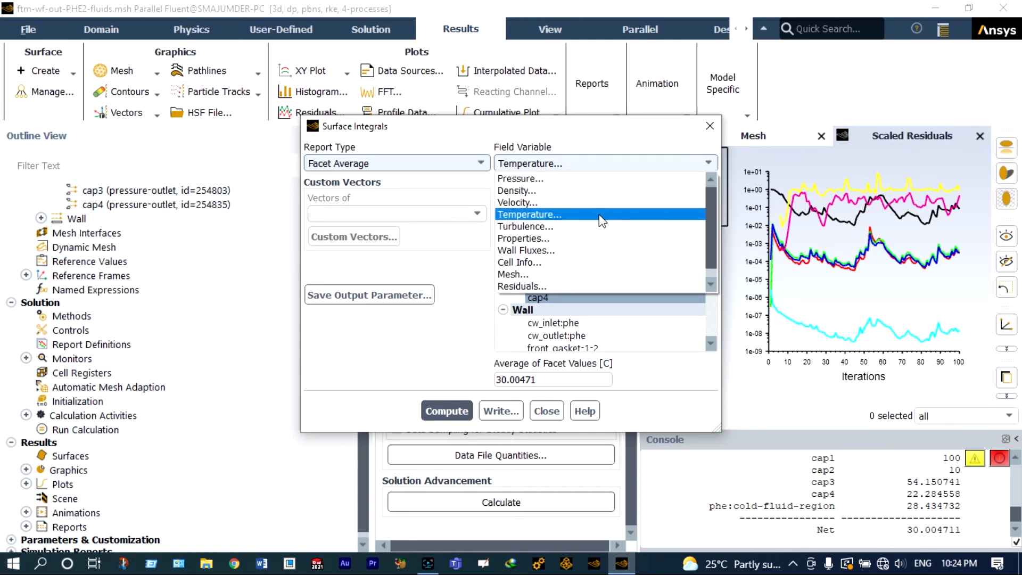
{"action": "left_click", "coordinate": [583, 202]}
{"action": "left_click", "coordinate": [458, 408]}
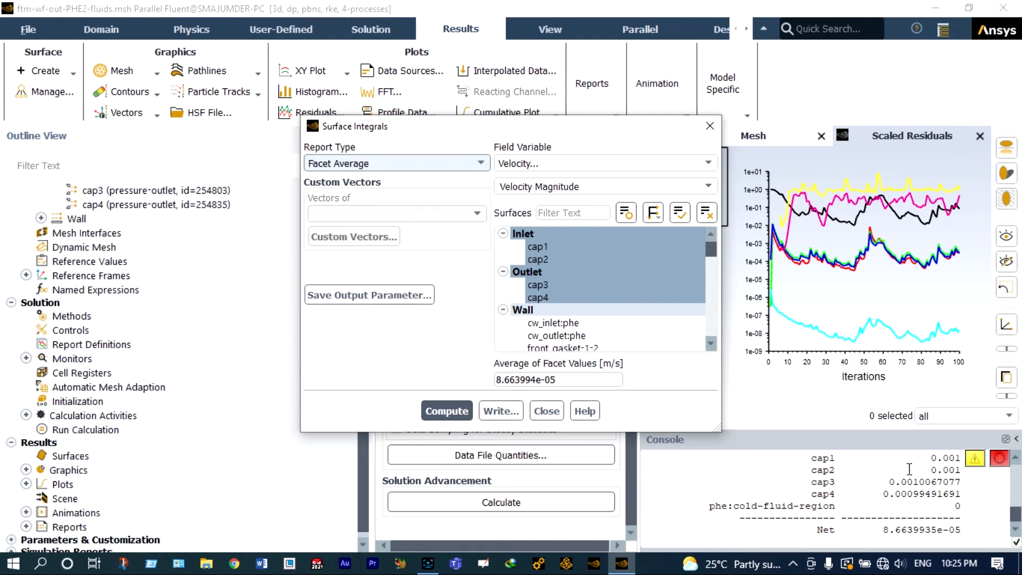
{"action": "left_click", "coordinate": [563, 416]}
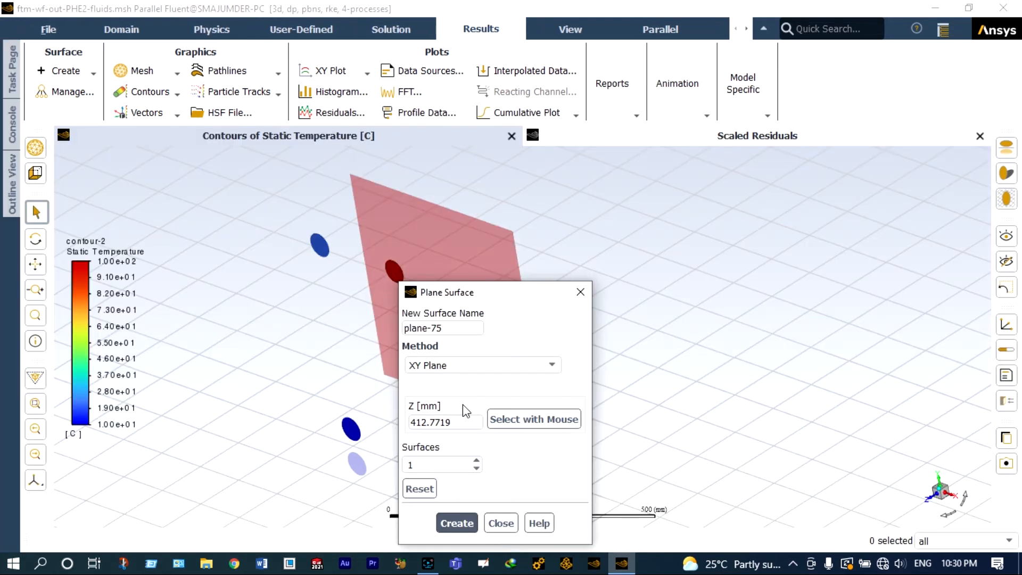
Step: Create an XY plane surface at Z 412.7719 mm and close the Plane Surface dialog
{"action": "left_click", "coordinate": [460, 524]}
{"action": "left_click", "coordinate": [500, 523]}
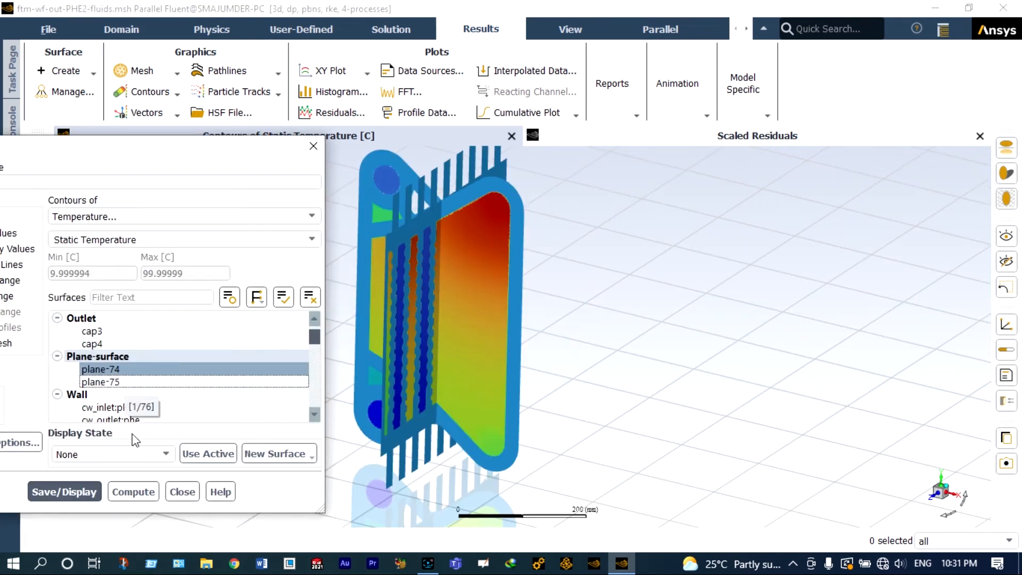
Step: Display static temperature contours on plane-74
{"action": "left_click", "coordinate": [86, 496]}
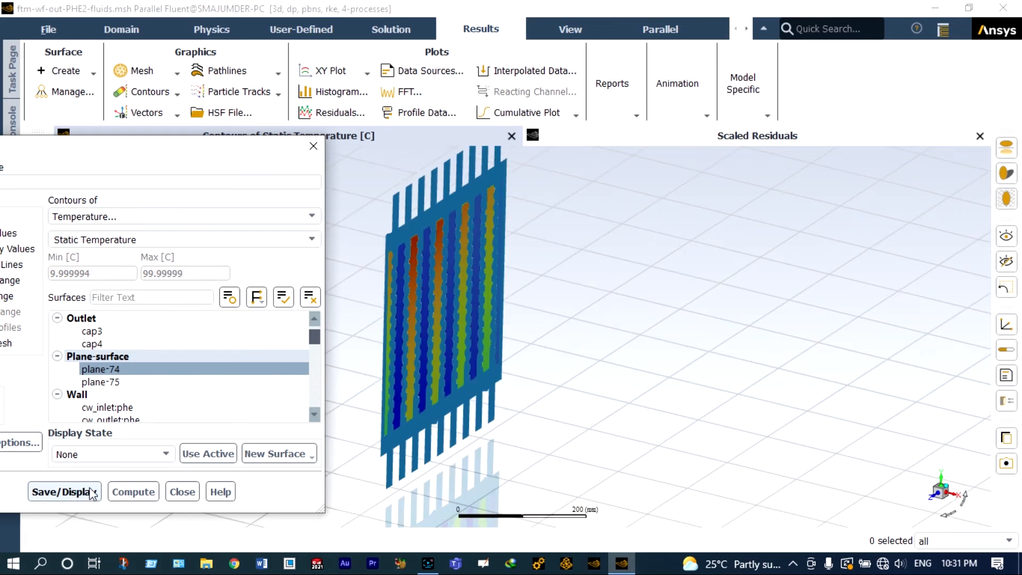
{"action": "scroll", "coordinate": [345, 243], "scroll_direction": "up", "scroll_amount": 3}
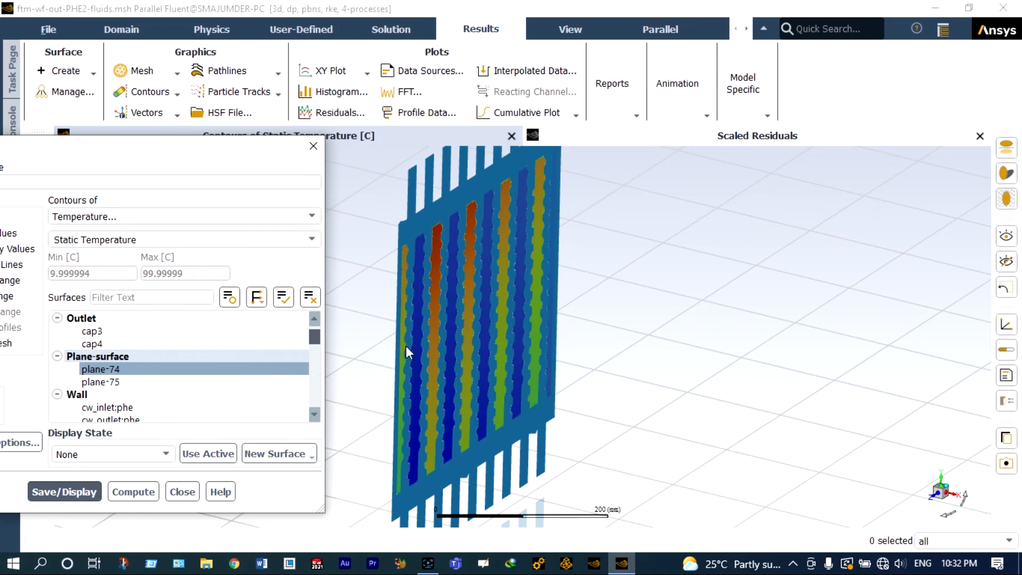
{"action": "scroll", "coordinate": [417, 323], "scroll_direction": "up", "scroll_amount": 2}
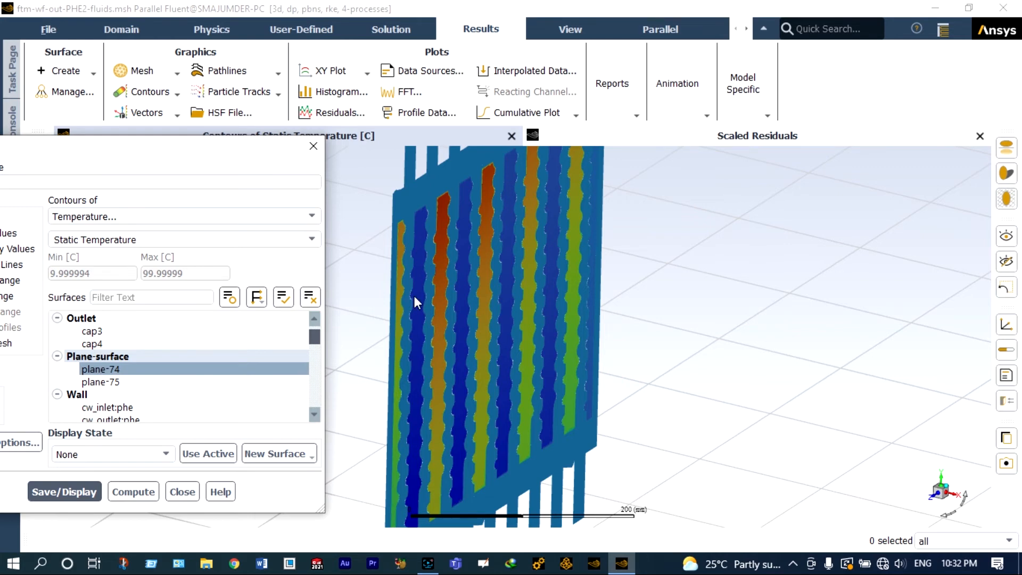
{"action": "scroll", "coordinate": [414, 297], "scroll_direction": "up", "scroll_amount": 1}
{"action": "scroll", "coordinate": [414, 298], "scroll_direction": "up", "scroll_amount": 1}
{"action": "scroll", "coordinate": [415, 301], "scroll_direction": "down", "scroll_amount": 2}
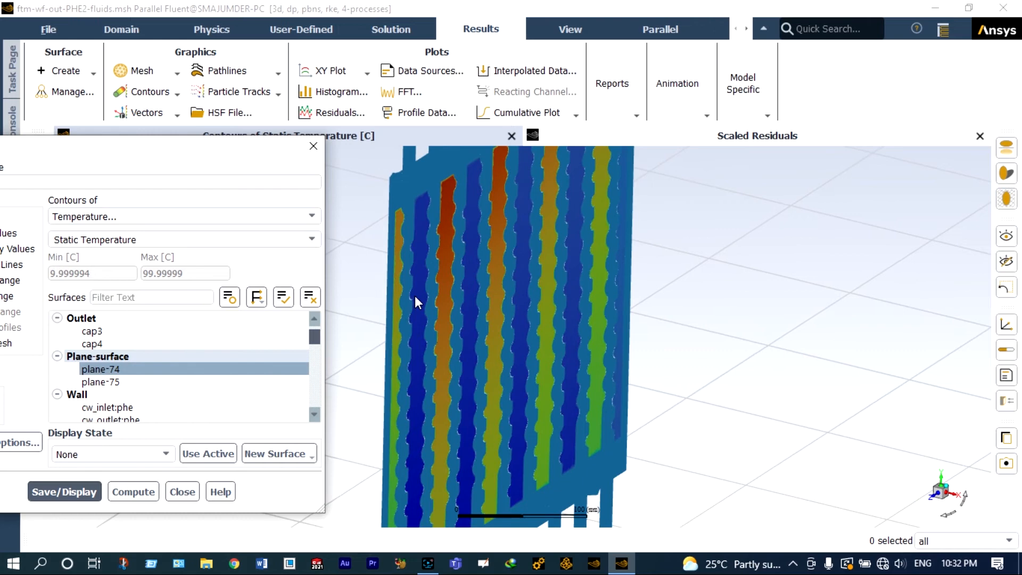
{"action": "scroll", "coordinate": [415, 302], "scroll_direction": "down", "scroll_amount": 1}
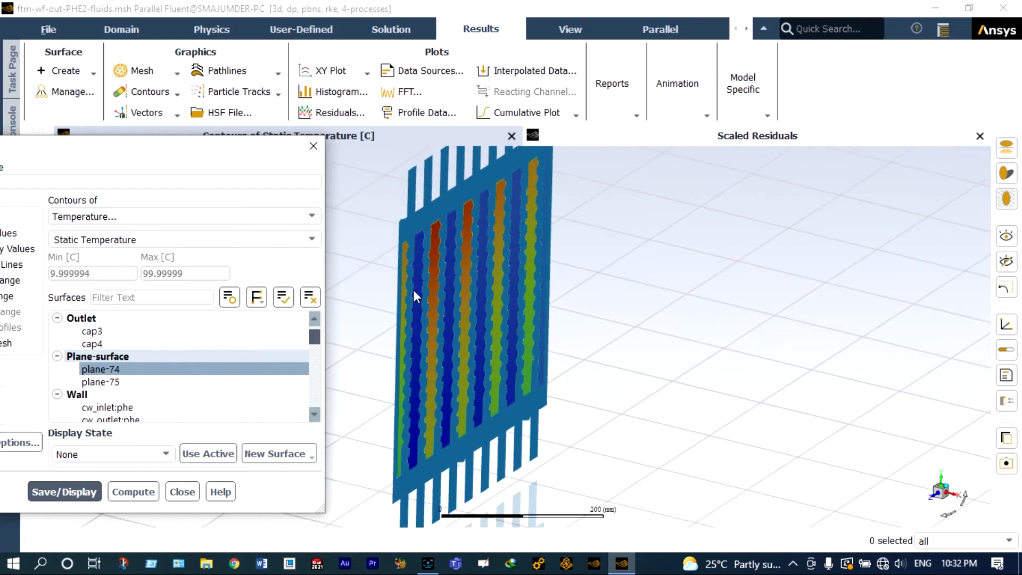
{"action": "scroll", "coordinate": [395, 291], "scroll_direction": "up", "scroll_amount": 1}
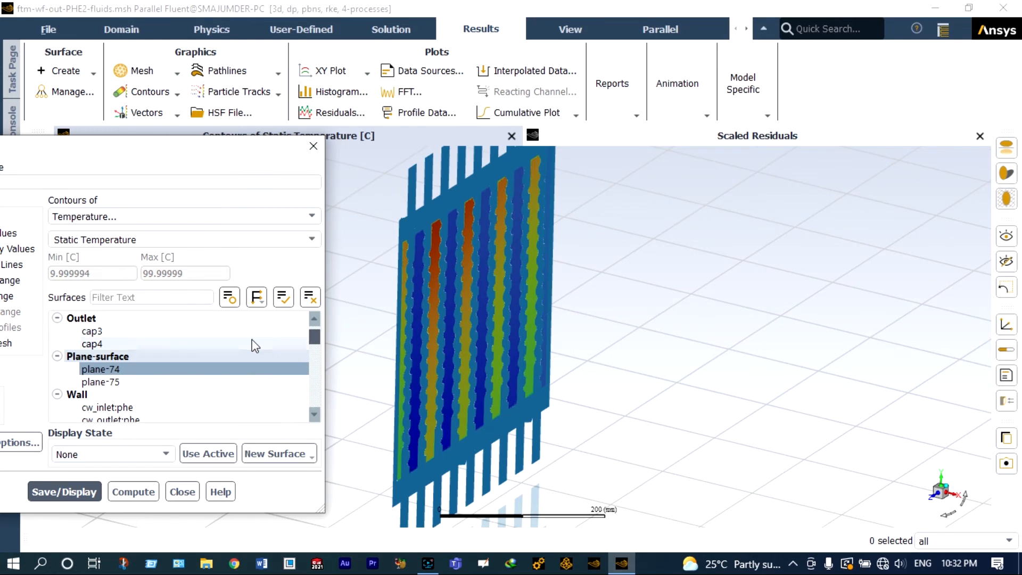
Step: Switch the contour surface to plane-75 only, display it, and close the Contours dialog
{"action": "left_click", "coordinate": [135, 369]}
{"action": "left_click", "coordinate": [140, 382]}
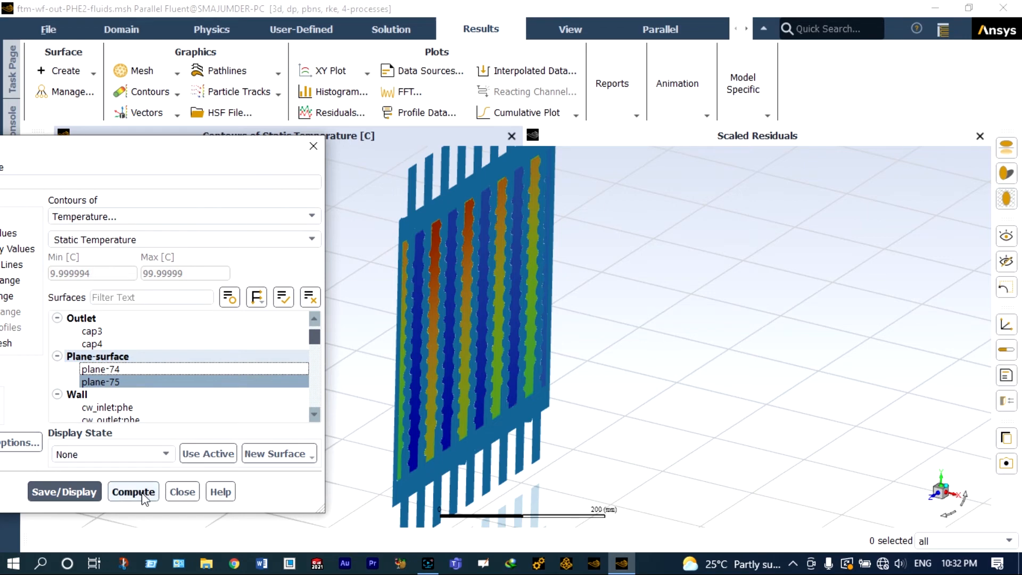
{"action": "left_click", "coordinate": [95, 492]}
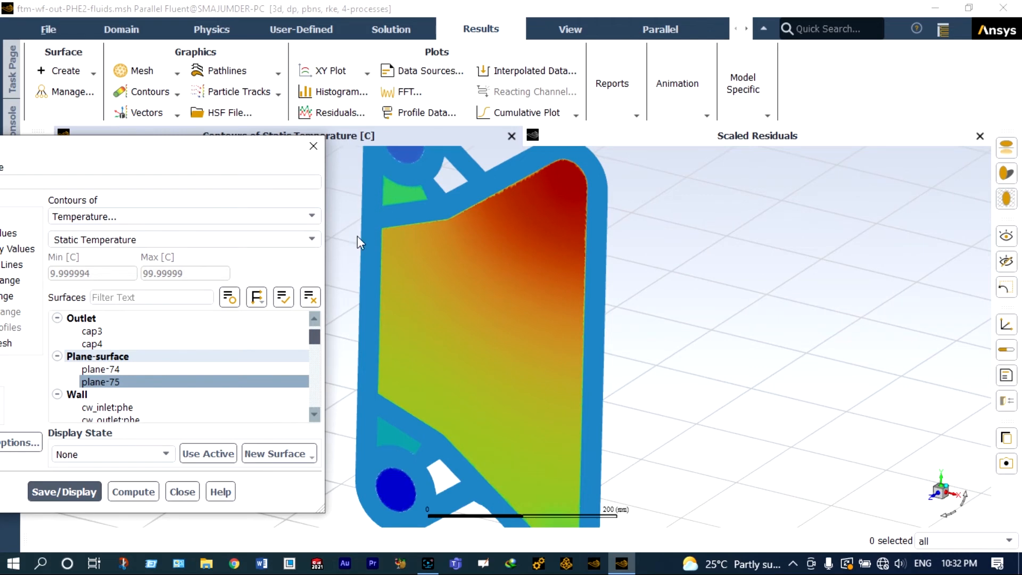
{"action": "scroll", "coordinate": [355, 245], "scroll_direction": "down", "scroll_amount": 2}
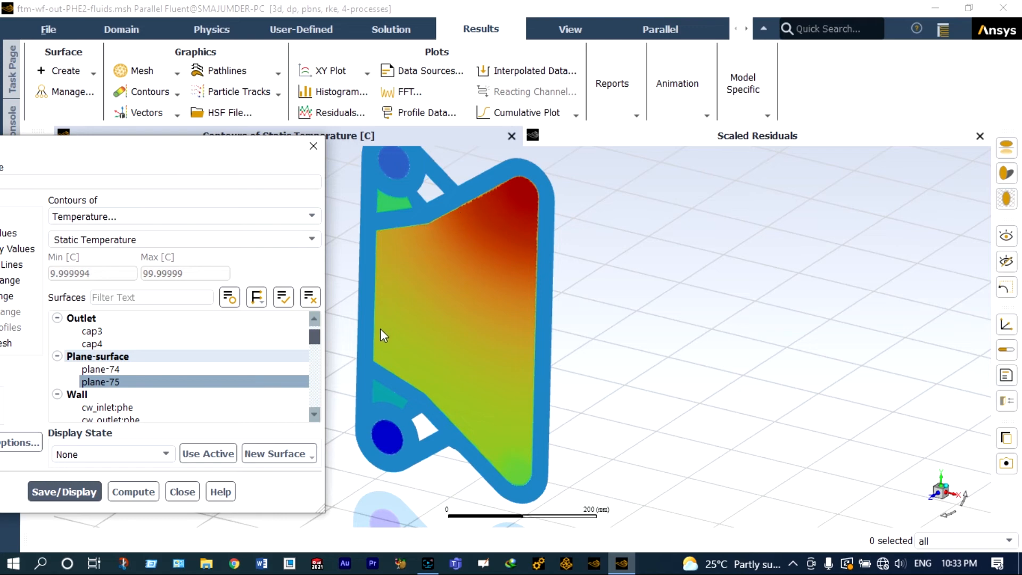
{"action": "left_click_drag", "start_coordinate": [259, 159], "coordinate": [1021, 172]}
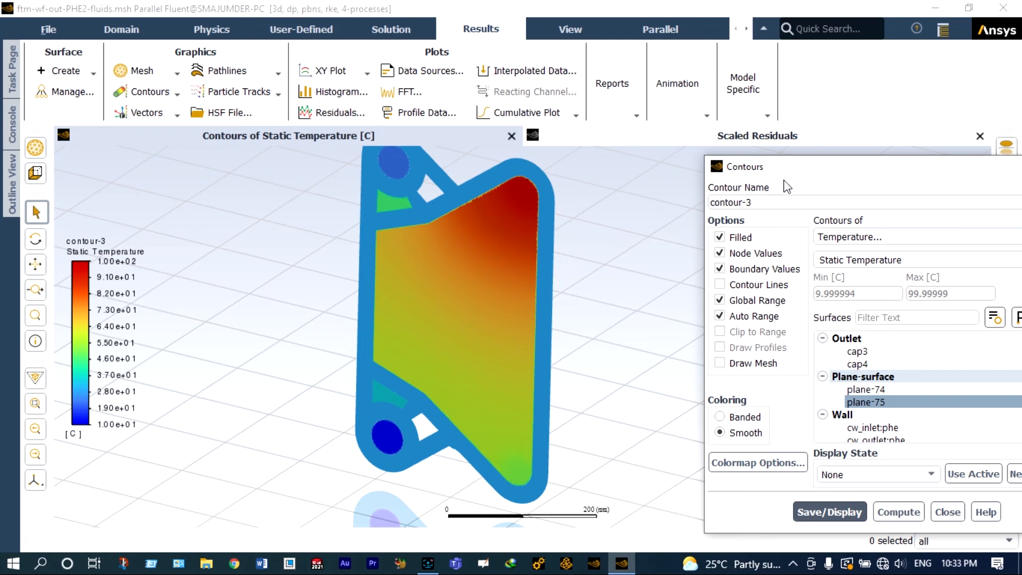
{"action": "left_click_drag", "start_coordinate": [826, 177], "coordinate": [718, 159]}
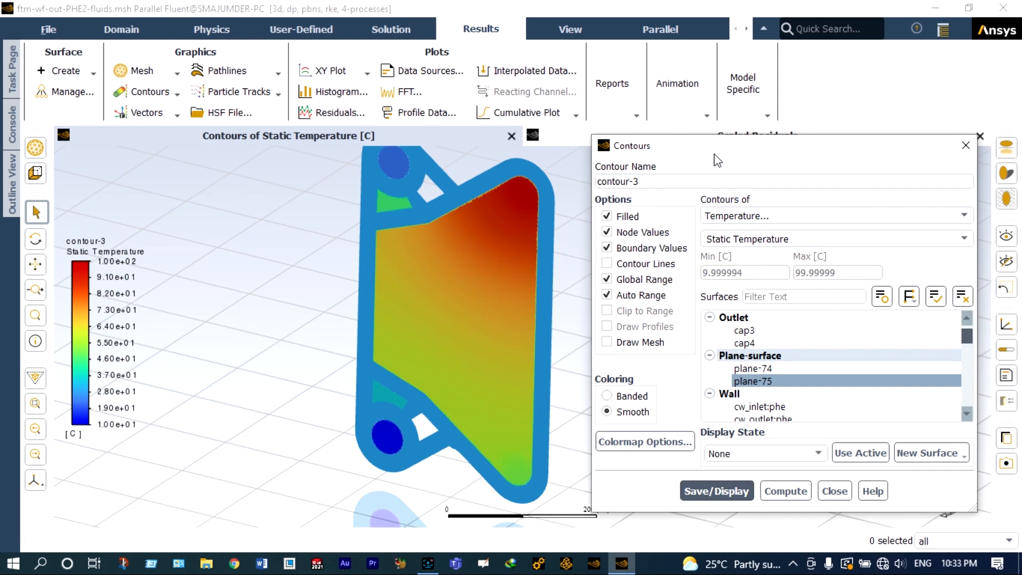
{"action": "left_click", "coordinate": [964, 146]}
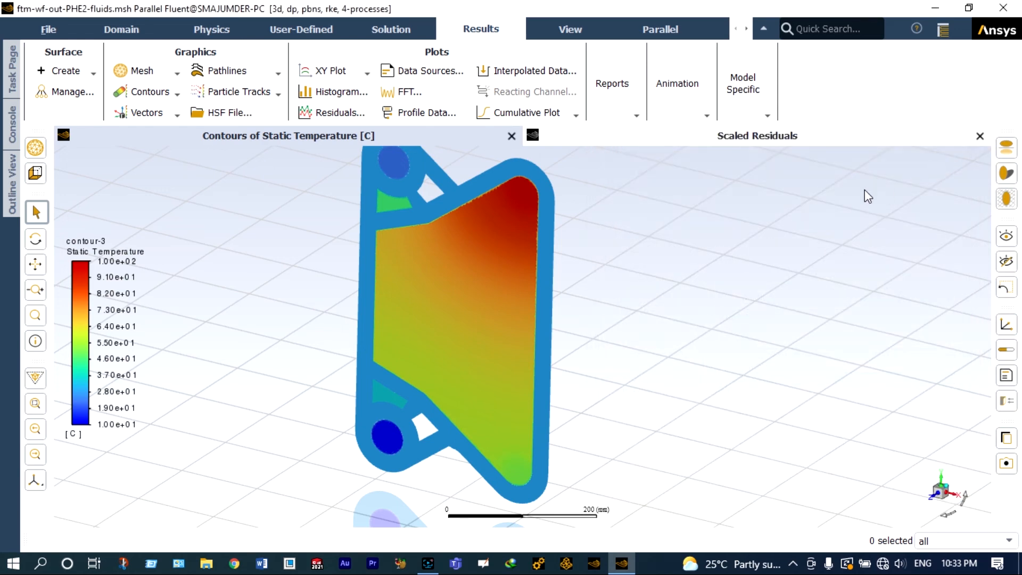
Step: Create a series of six XY plane surfaces spaced 100 mm apart and close the Plane Surface dialog
{"action": "right_click", "coordinate": [635, 246]}
{"action": "mouse_move", "coordinate": [663, 273]}
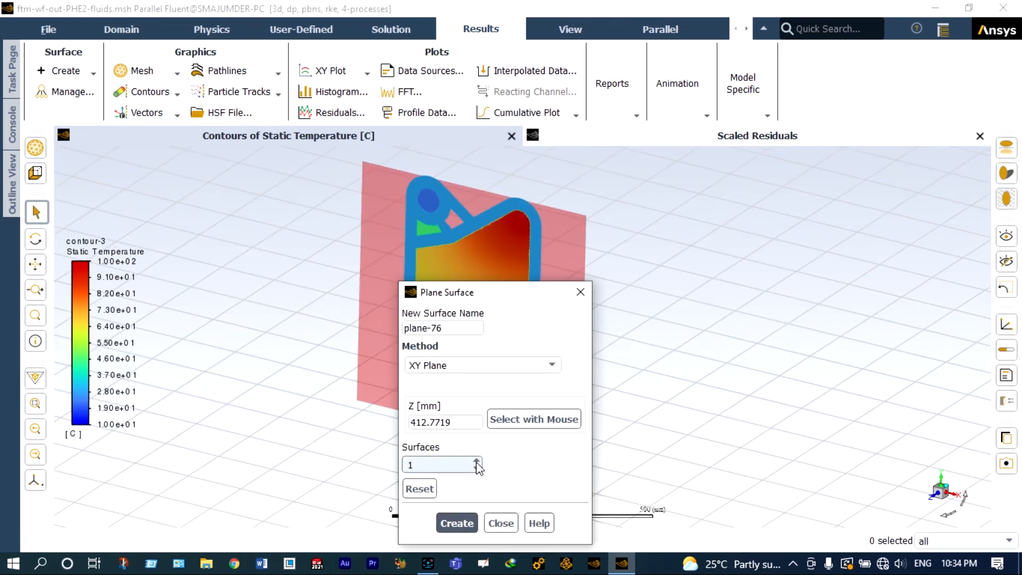
{"action": "left_click", "coordinate": [476, 462]}
{"action": "left_click", "coordinate": [476, 462]}
{"action": "left_click", "coordinate": [477, 462]}
{"action": "left_click", "coordinate": [477, 461]}
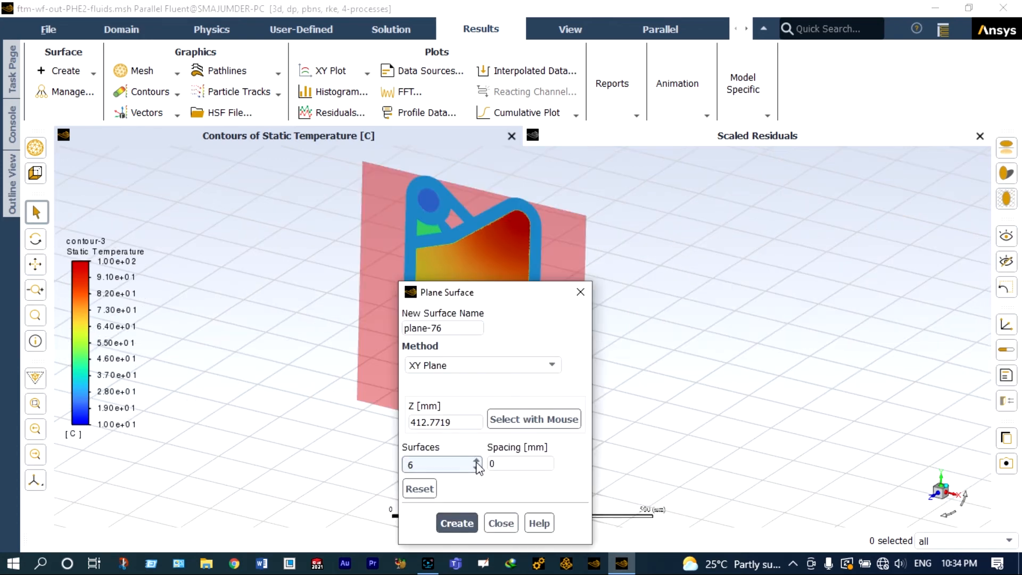
{"action": "left_click", "coordinate": [477, 462]}
{"action": "left_click", "coordinate": [476, 461]}
{"action": "left_click", "coordinate": [477, 461]}
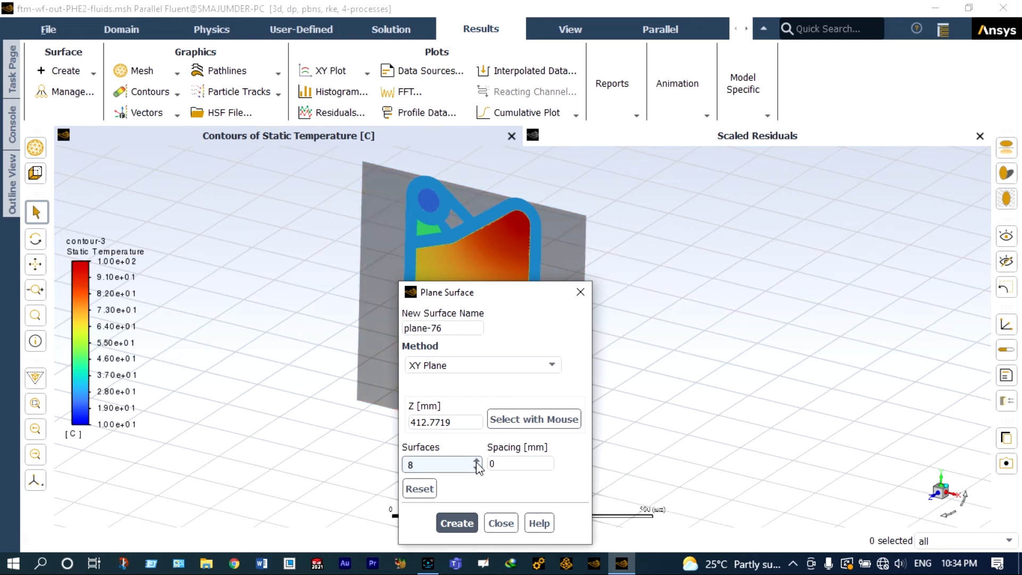
{"action": "left_click", "coordinate": [476, 469]}
{"action": "left_click", "coordinate": [476, 469]}
{"action": "left_click", "coordinate": [492, 464]}
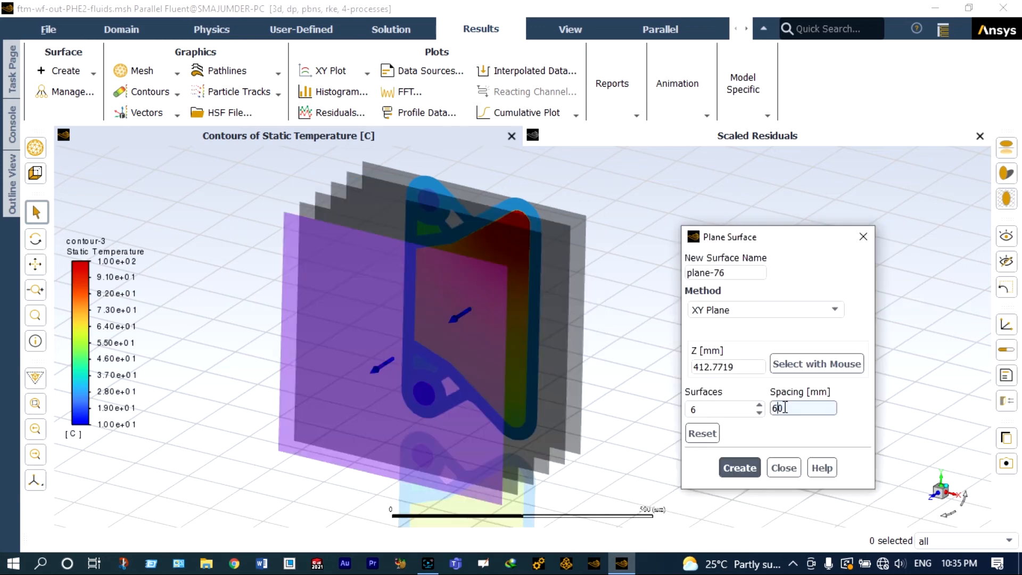
{"action": "key", "text": "BackSpace"}
{"action": "type", "text": "10"}
{"action": "key", "text": "Tab"}
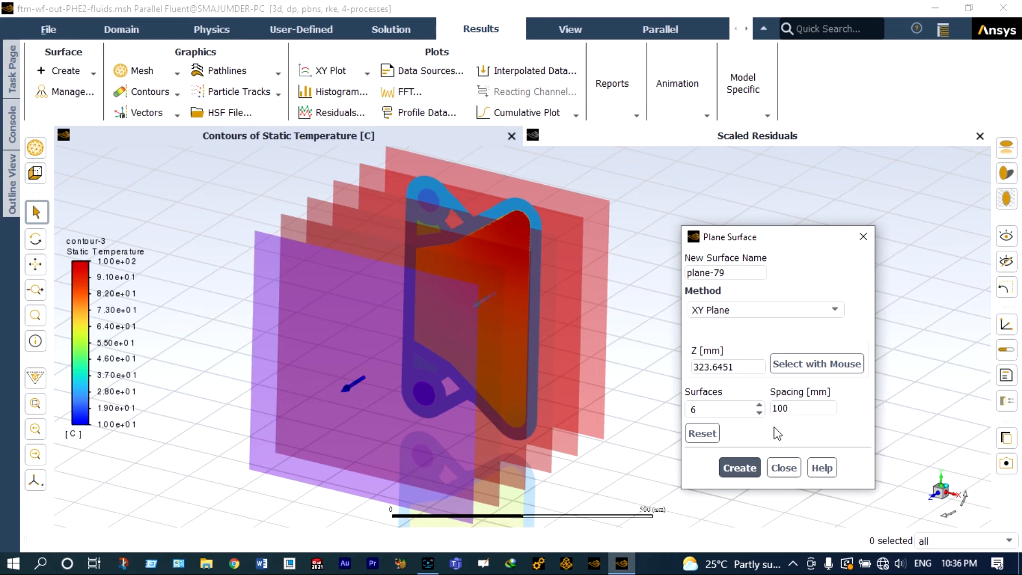
{"action": "left_click", "coordinate": [784, 468]}
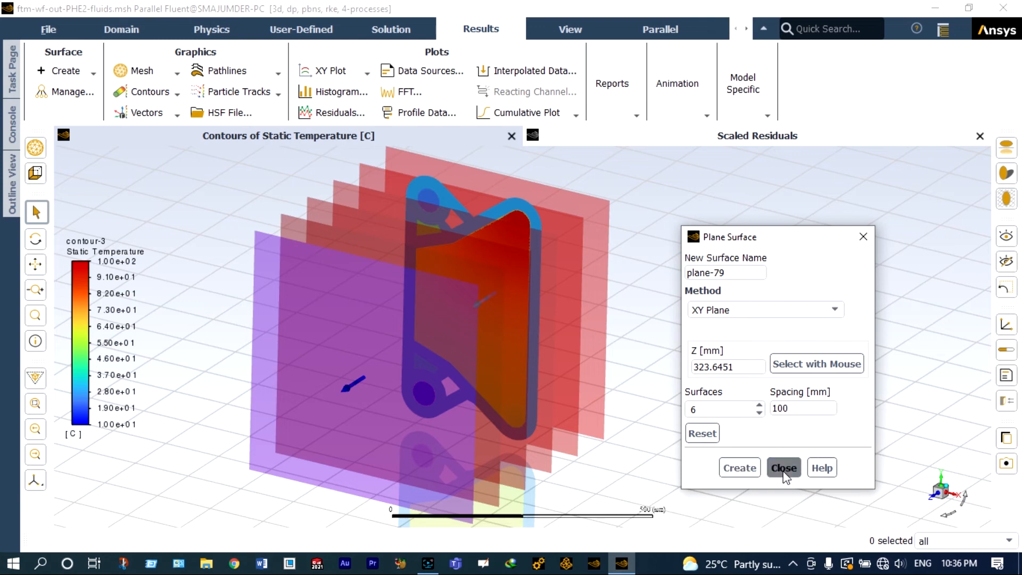
Step: Create a new temperature contour on all plane surfaces and display it
{"action": "left_click", "coordinate": [177, 94]}
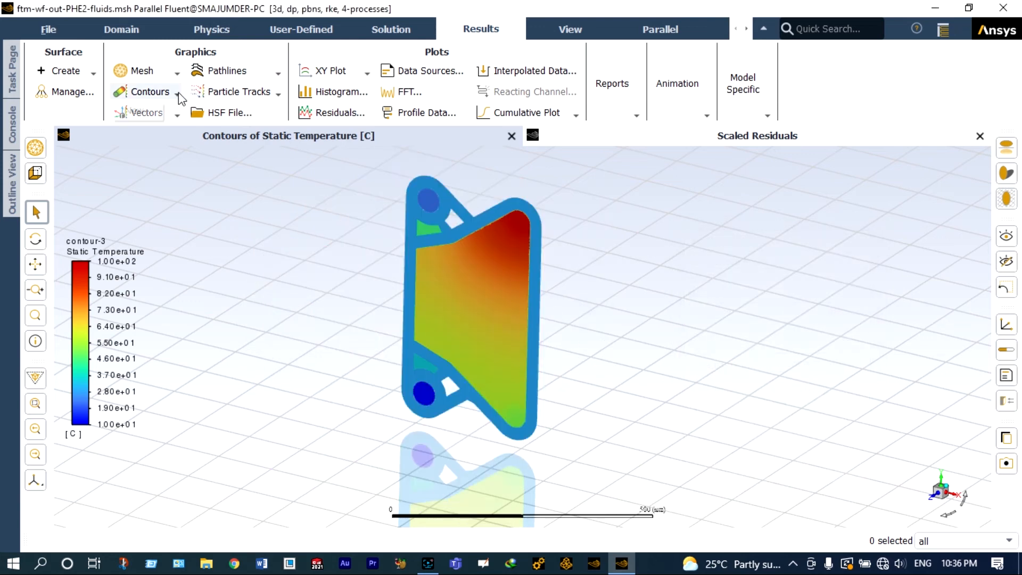
{"action": "left_click", "coordinate": [150, 112]}
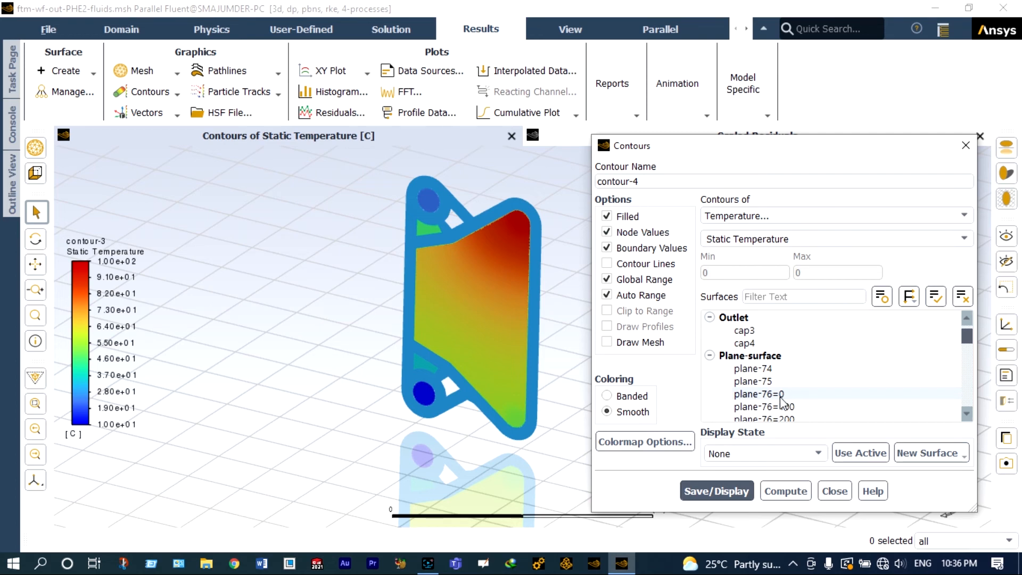
{"action": "left_click", "coordinate": [760, 394]}
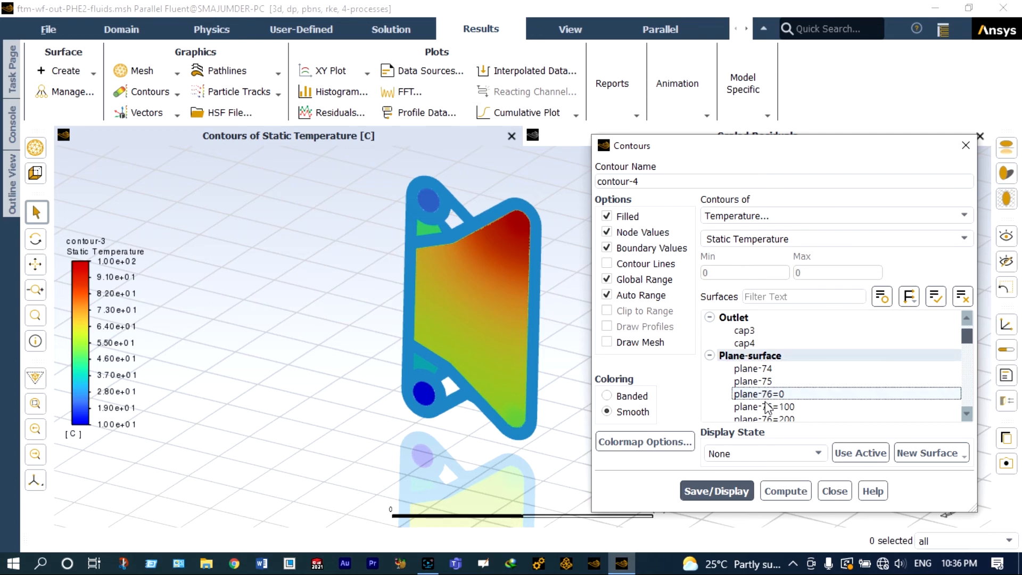
{"action": "left_click", "coordinate": [766, 406]}
{"action": "left_click", "coordinate": [767, 419]}
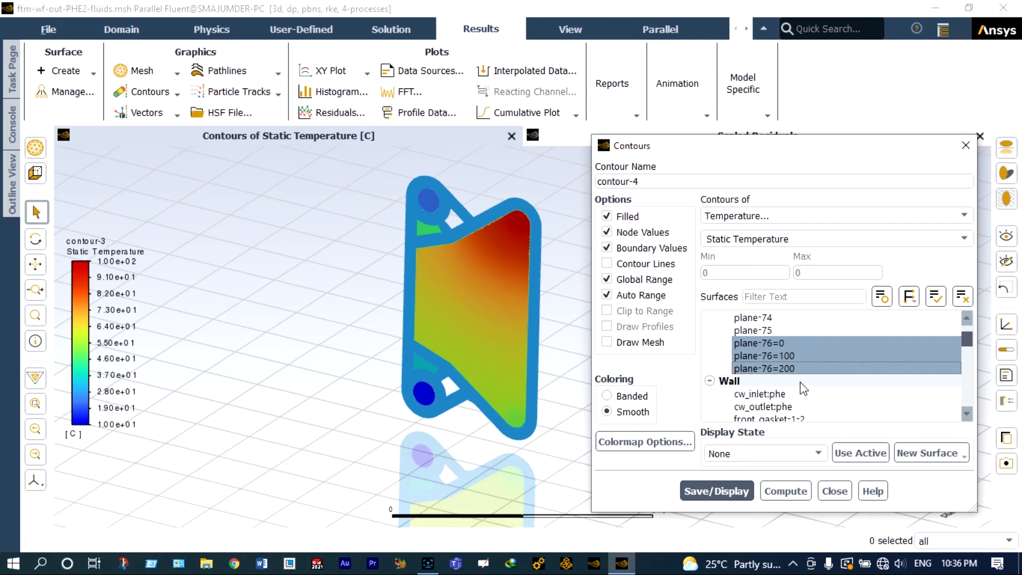
{"action": "scroll", "coordinate": [803, 388], "scroll_direction": "up", "scroll_amount": 1}
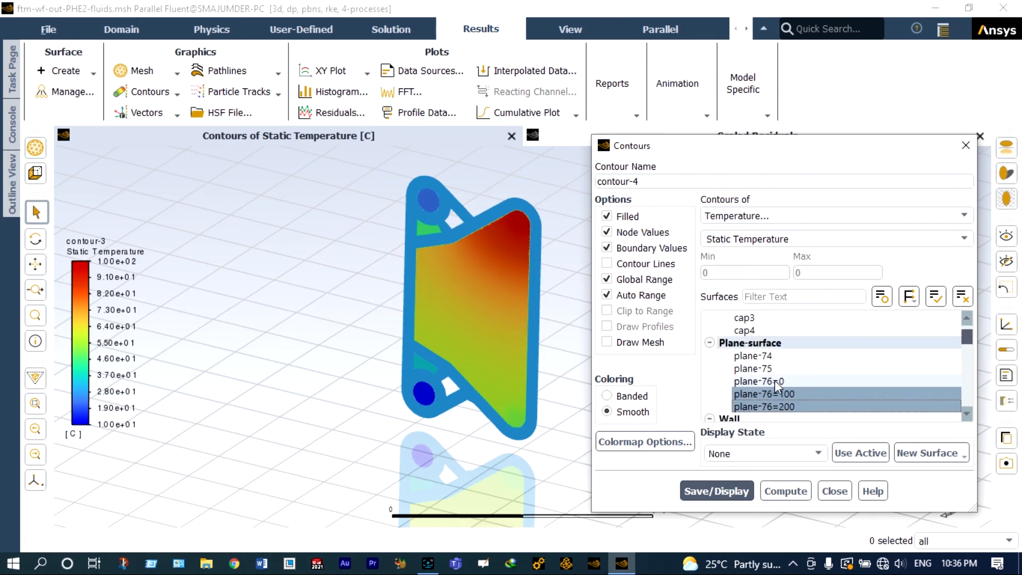
{"action": "left_click", "coordinate": [833, 355], "text": "shift"}
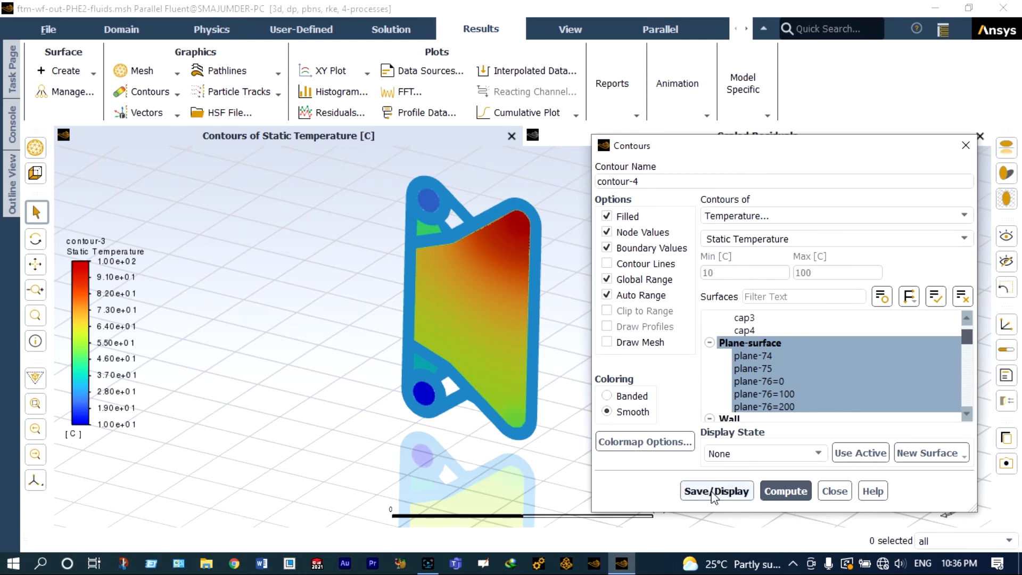
{"action": "left_click", "coordinate": [712, 491]}
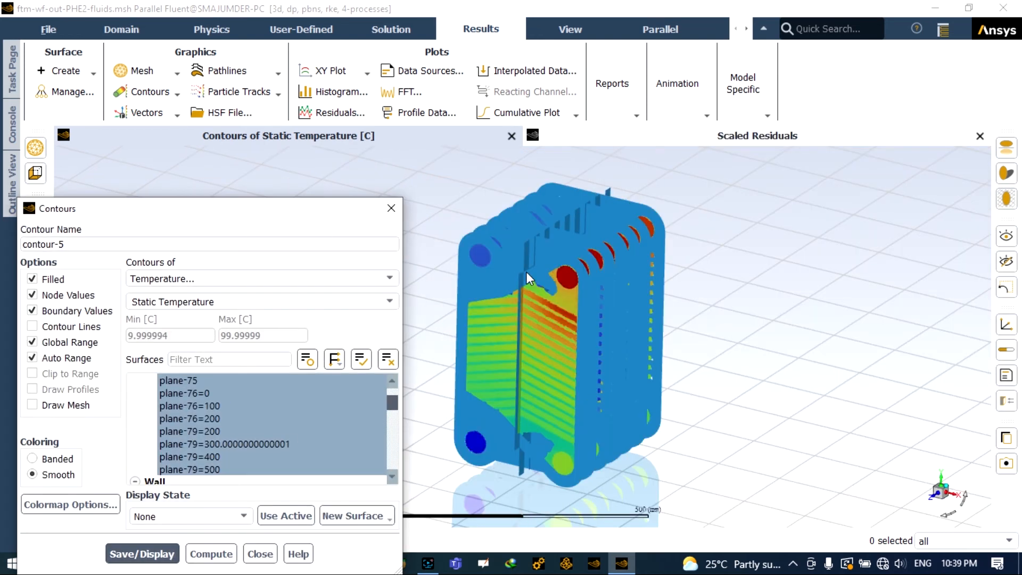
Step: Zoom and reorient the view to examine the temperature contours across the planes
{"action": "scroll", "coordinate": [573, 292], "scroll_direction": "up", "scroll_amount": 5}
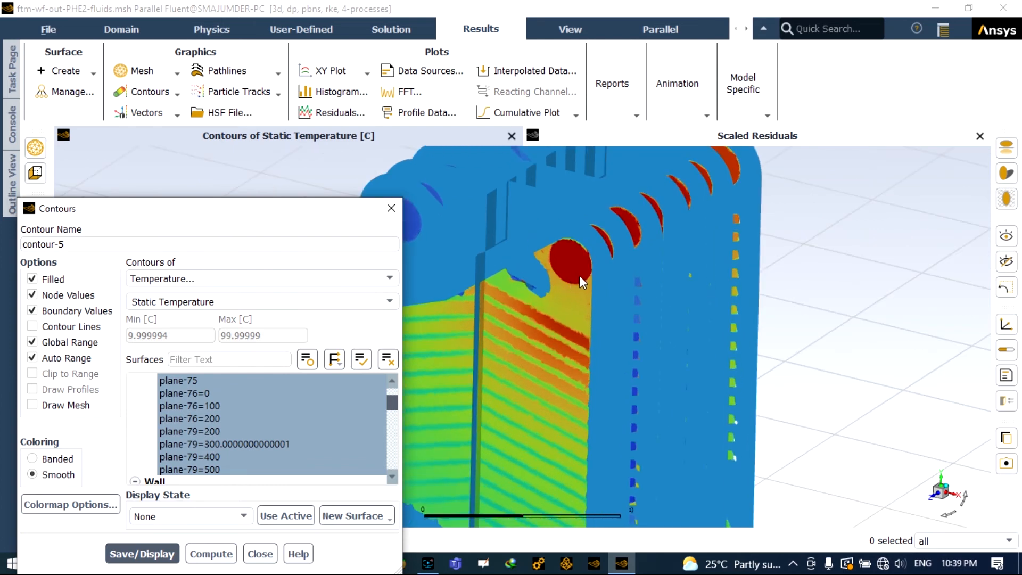
{"action": "scroll", "coordinate": [579, 276], "scroll_direction": "down", "scroll_amount": 3}
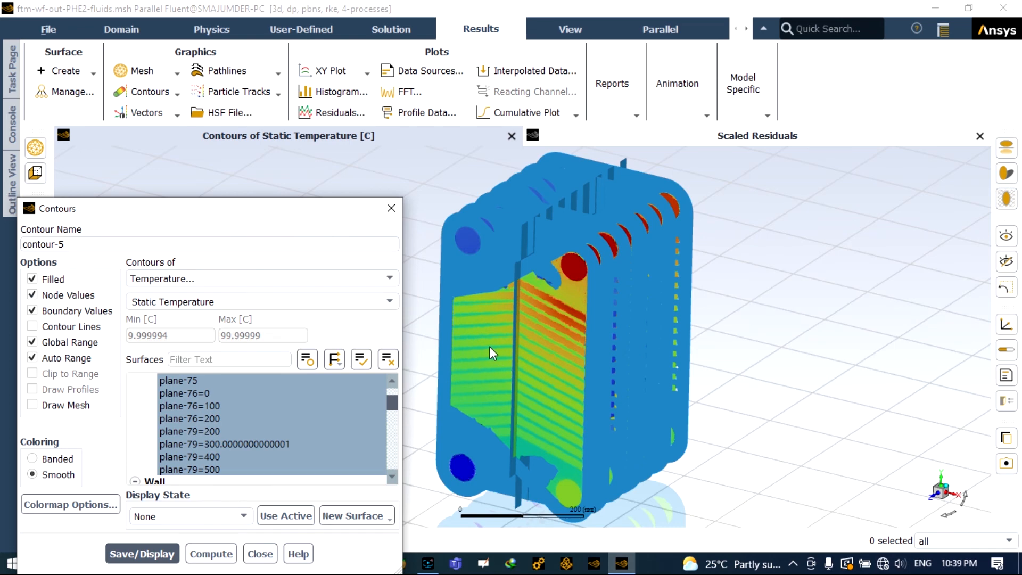
{"action": "scroll", "coordinate": [489, 346], "scroll_direction": "up", "scroll_amount": 2}
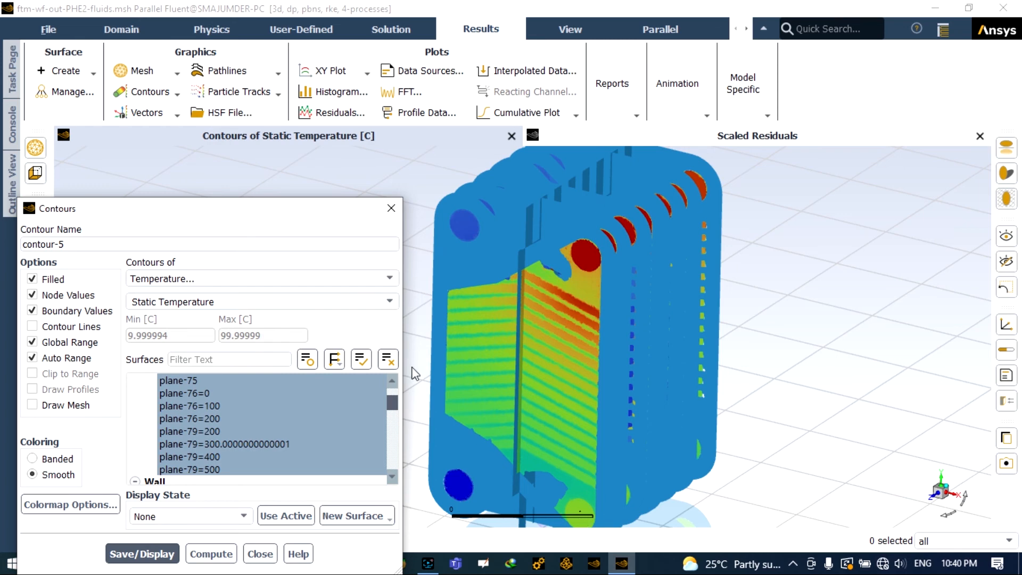
{"action": "left_click_drag", "start_coordinate": [304, 212], "coordinate": [309, 443]}
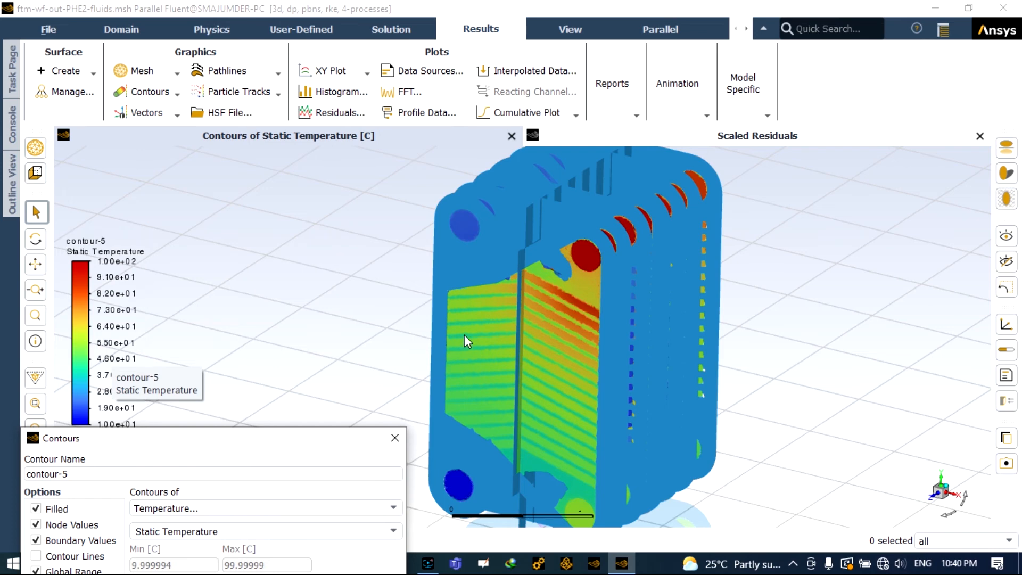
{"action": "scroll", "coordinate": [573, 285], "scroll_direction": "up", "scroll_amount": 2}
{"action": "scroll", "coordinate": [575, 277], "scroll_direction": "down", "scroll_amount": 1}
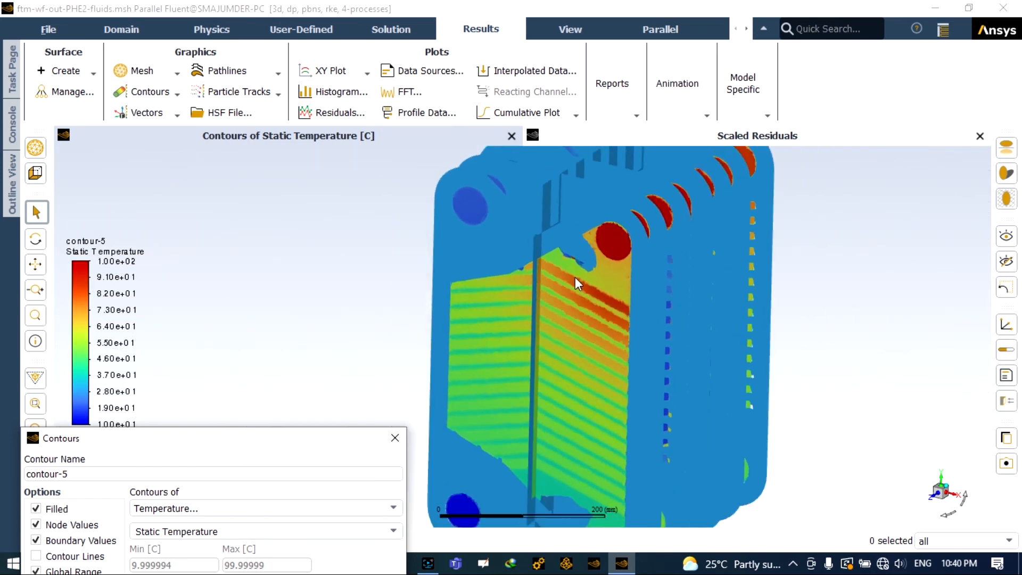
{"action": "left_click", "coordinate": [949, 514]}
{"action": "left_click", "coordinate": [950, 519]}
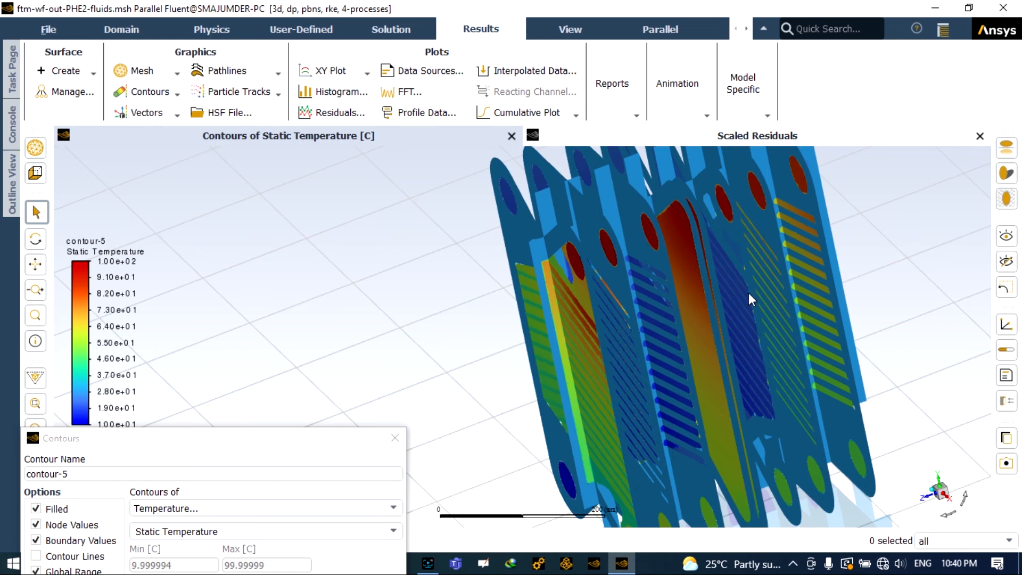
Step: Switch the contour plot on the plane surfaces to Static Pressure and display it
{"action": "scroll", "coordinate": [748, 295], "scroll_direction": "down", "scroll_amount": 5}
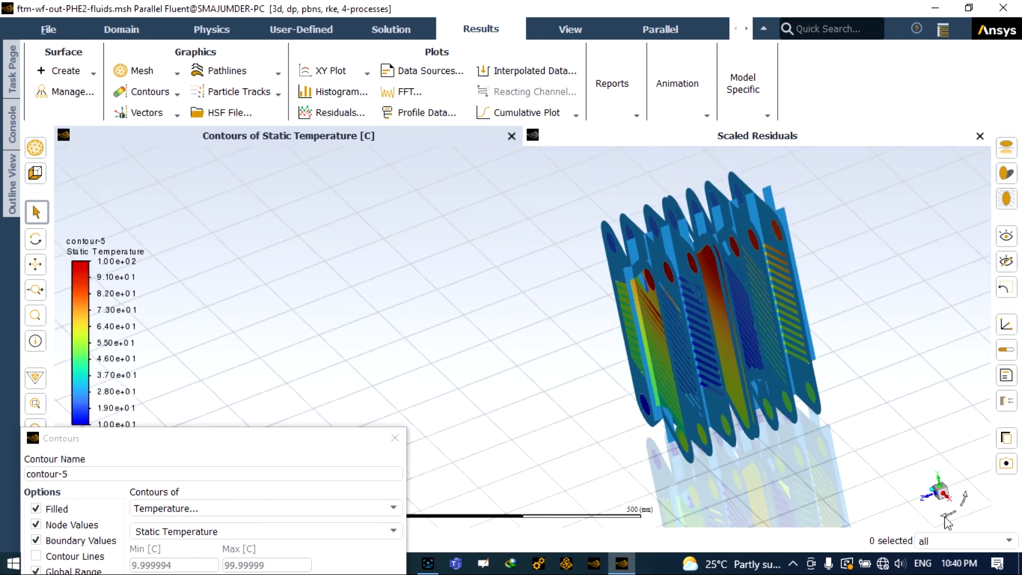
{"action": "left_click", "coordinate": [947, 515]}
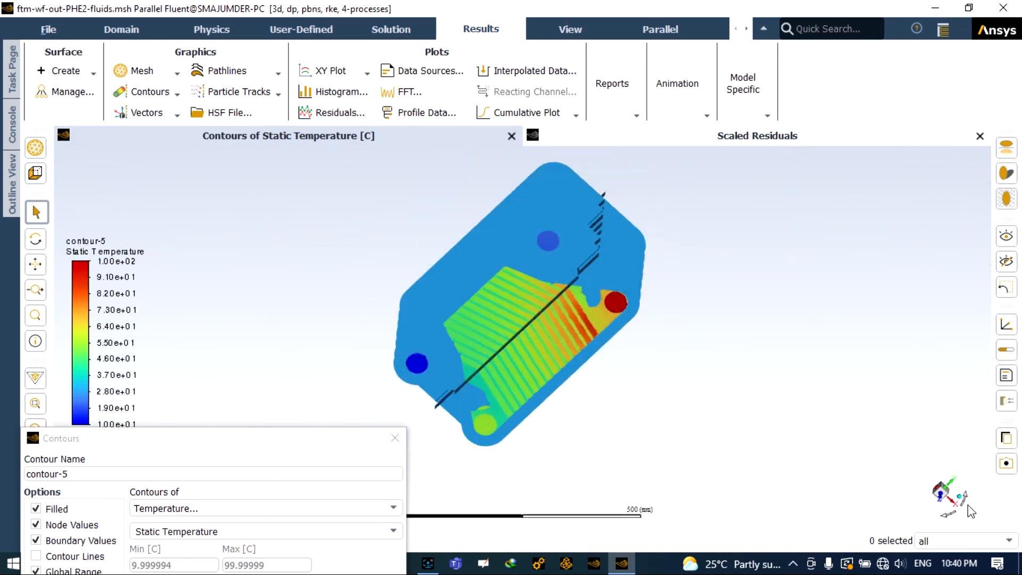
{"action": "scroll", "coordinate": [824, 500], "scroll_direction": "down", "scroll_amount": 2}
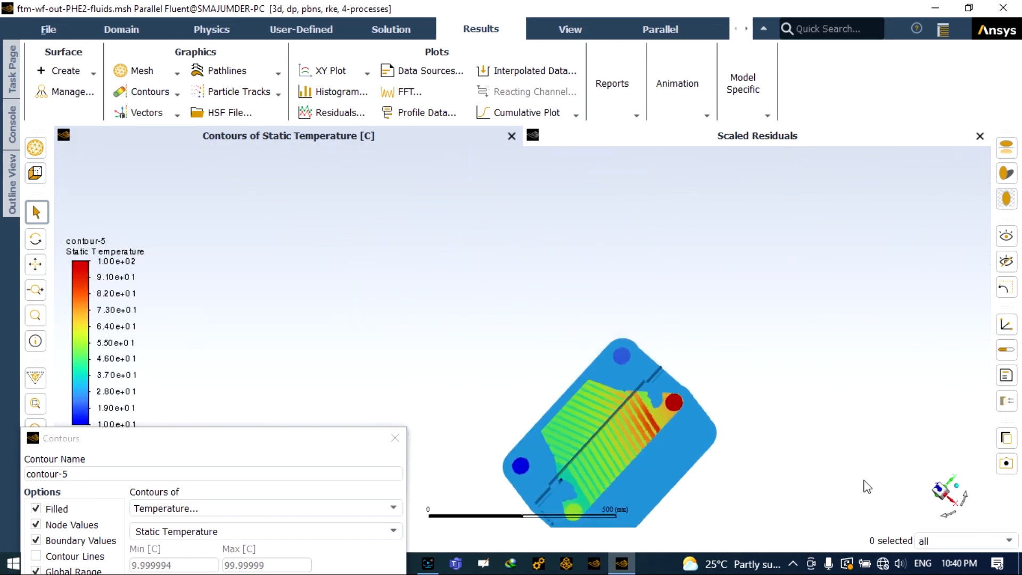
{"action": "left_click", "coordinate": [945, 512]}
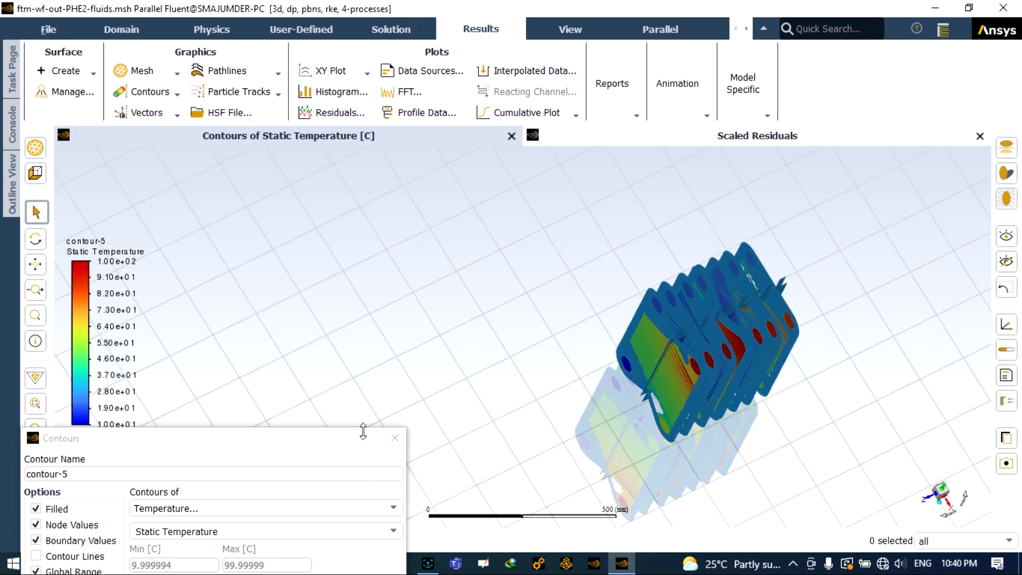
{"action": "left_click", "coordinate": [354, 445]}
{"action": "left_click_drag", "start_coordinate": [354, 445], "coordinate": [438, 184]}
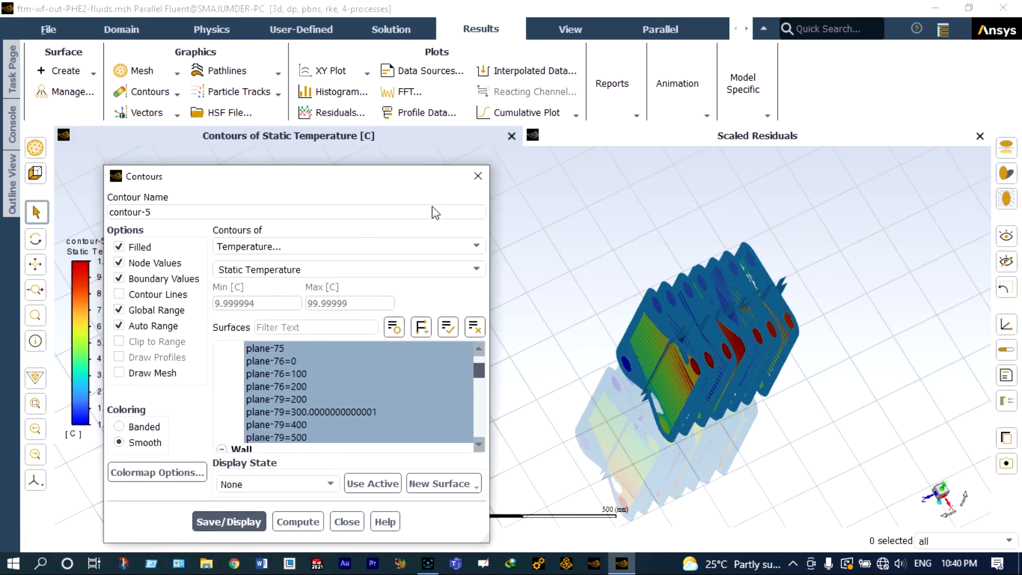
{"action": "left_click", "coordinate": [475, 246]}
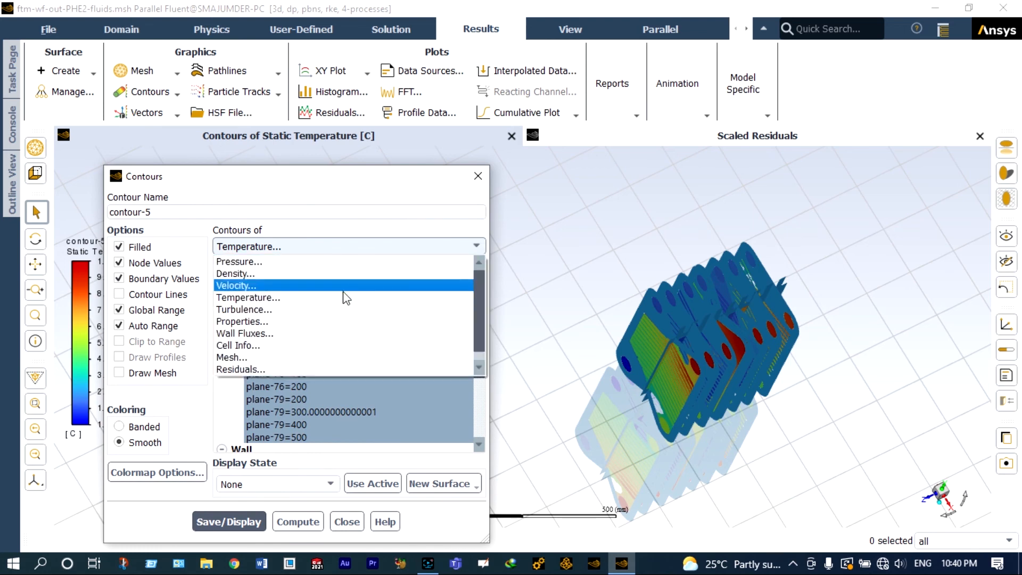
{"action": "left_click", "coordinate": [306, 261]}
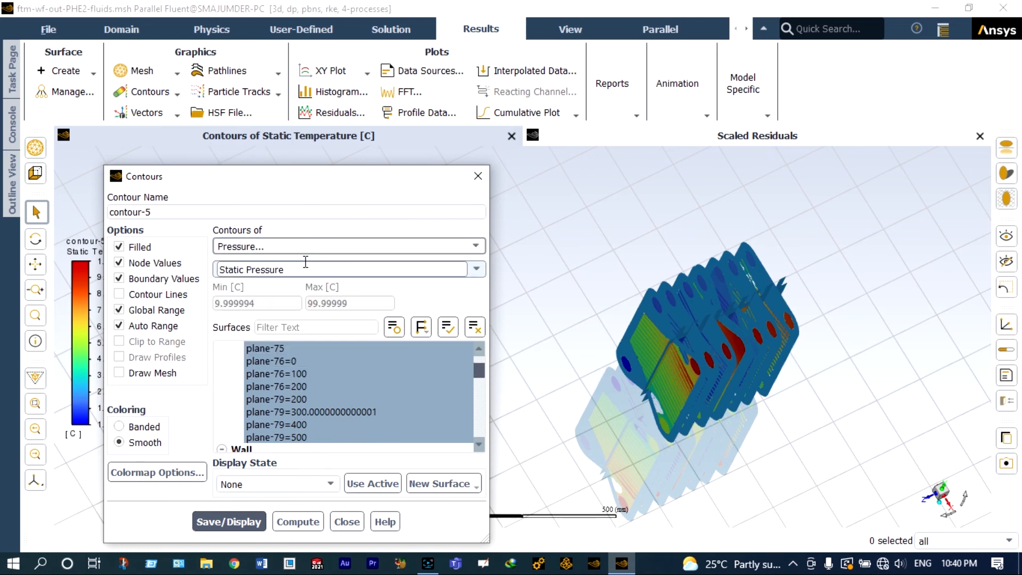
{"action": "left_click", "coordinate": [243, 520]}
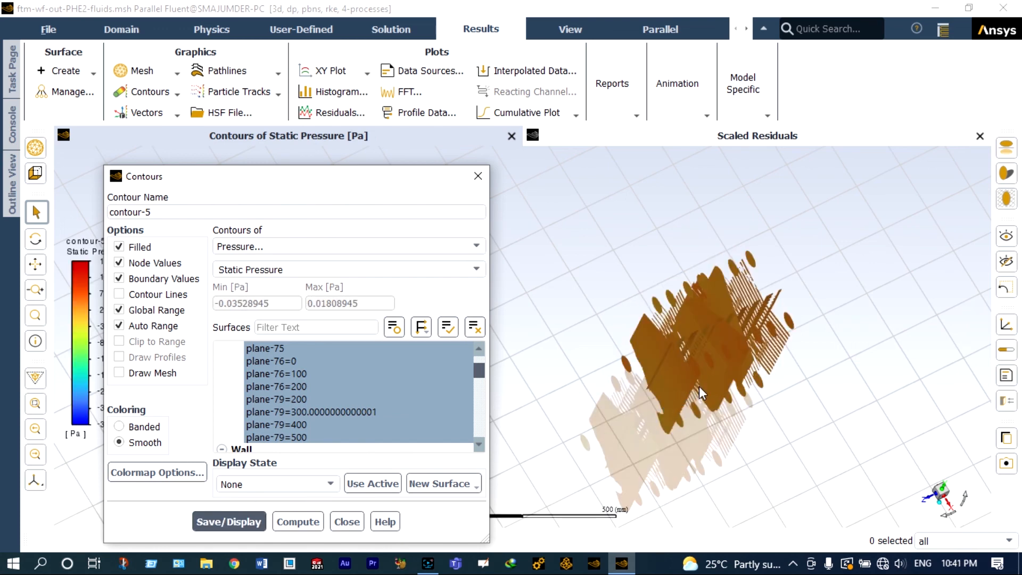
Step: Switch the contour plot to Velocity Magnitude, display it, and close the Contours dialog
{"action": "scroll", "coordinate": [698, 385], "scroll_direction": "up", "scroll_amount": 1}
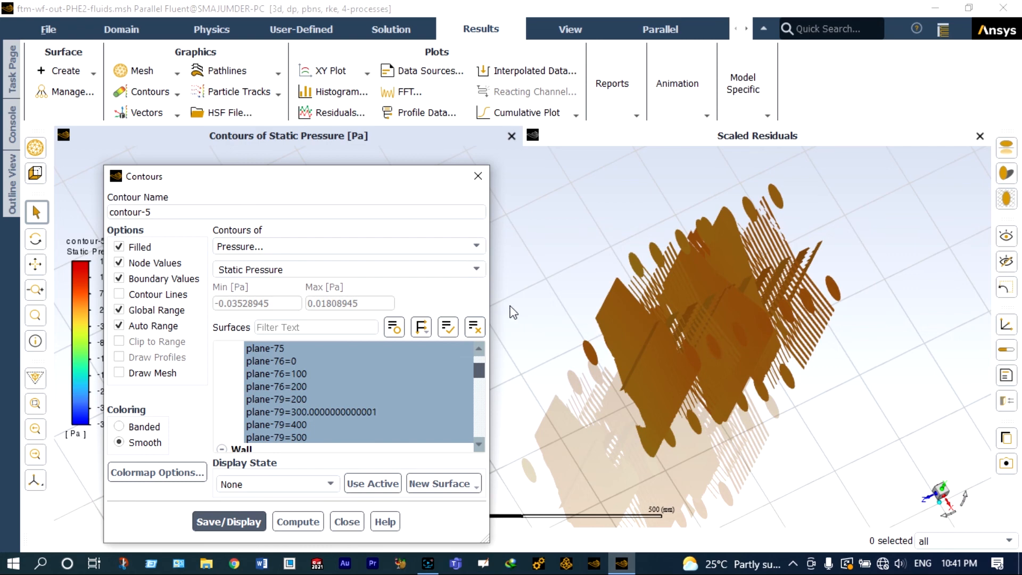
{"action": "left_click", "coordinate": [476, 251]}
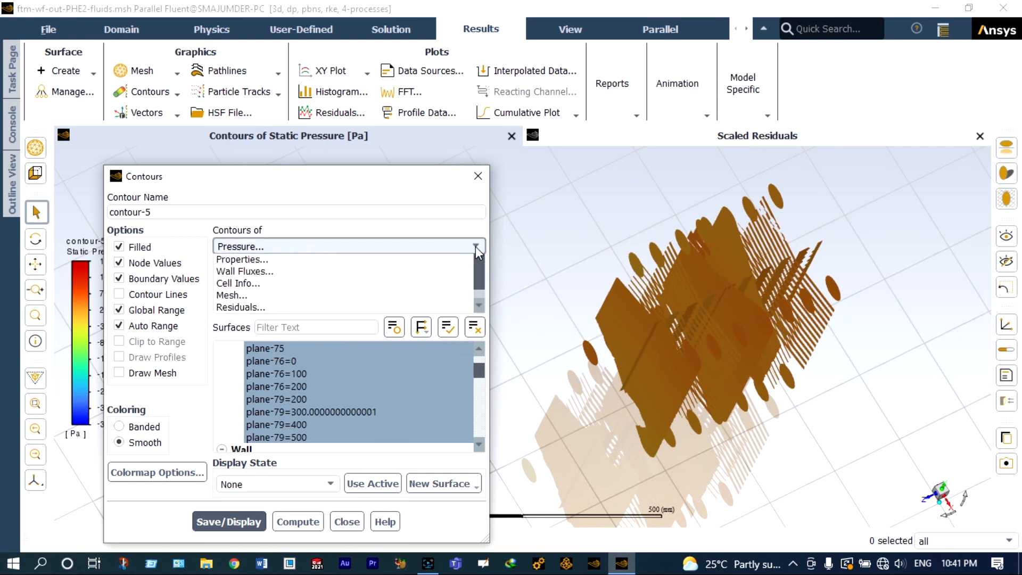
{"action": "left_click", "coordinate": [341, 286]}
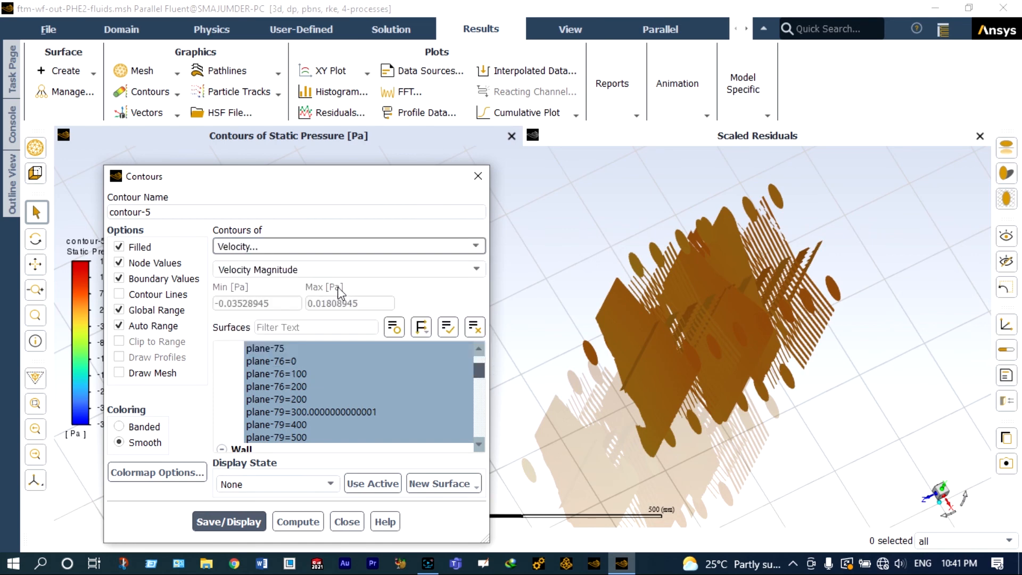
{"action": "left_click", "coordinate": [243, 519]}
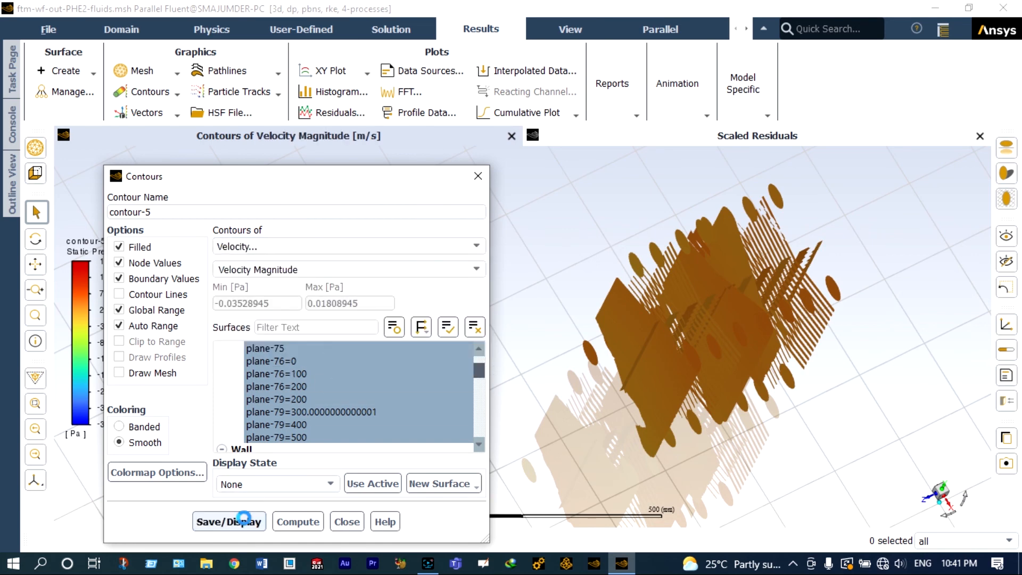
{"action": "scroll", "coordinate": [734, 336], "scroll_direction": "up", "scroll_amount": 3}
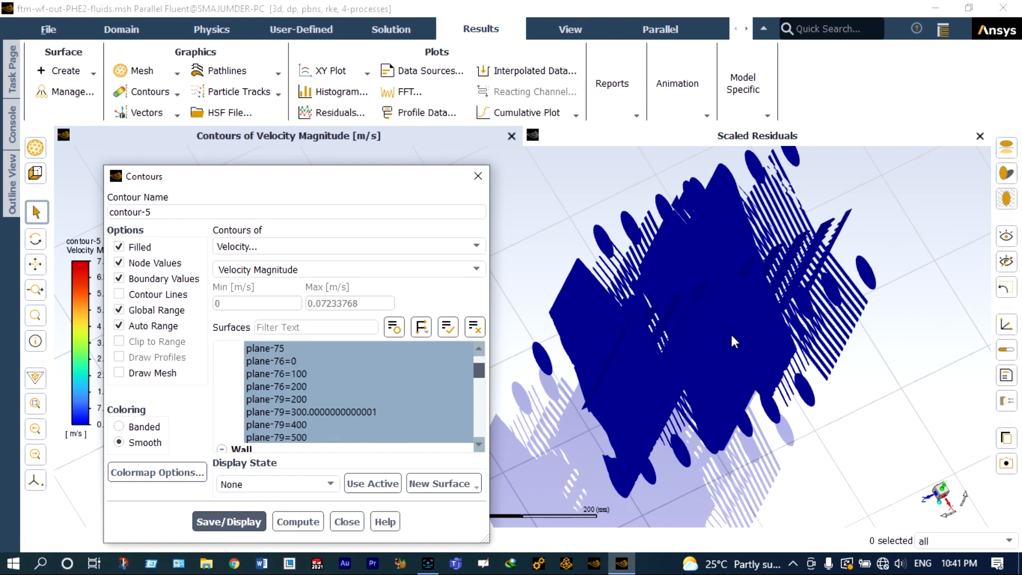
{"action": "left_click", "coordinate": [478, 175]}
Step: Create pathlines coloured by Static Temperature and display them
{"action": "left_click_drag", "start_coordinate": [612, 257], "coordinate": [770, 196]}
{"action": "scroll", "coordinate": [768, 190], "scroll_direction": "up", "scroll_amount": 1}
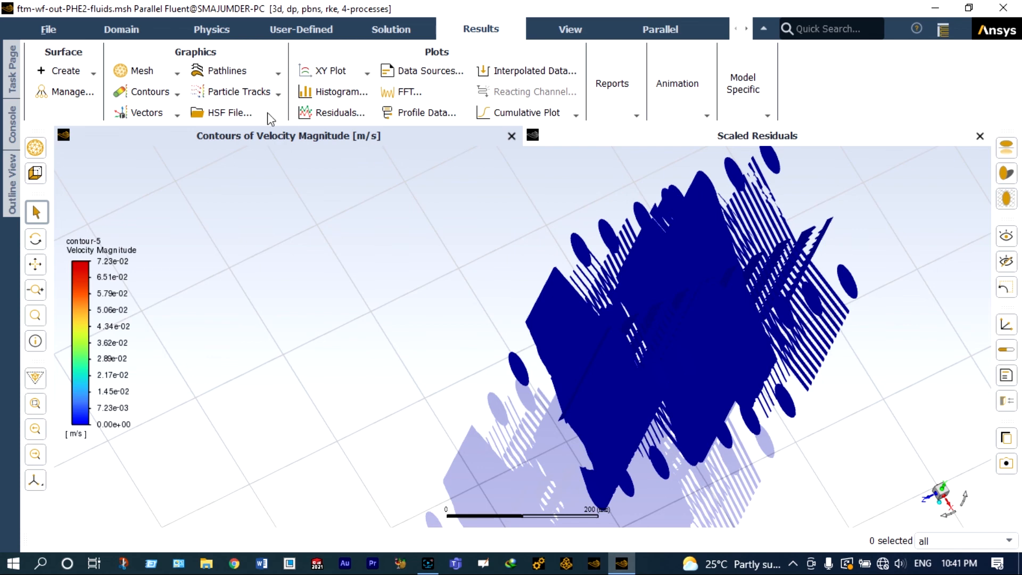
{"action": "left_click", "coordinate": [275, 75]}
{"action": "left_click", "coordinate": [236, 89]}
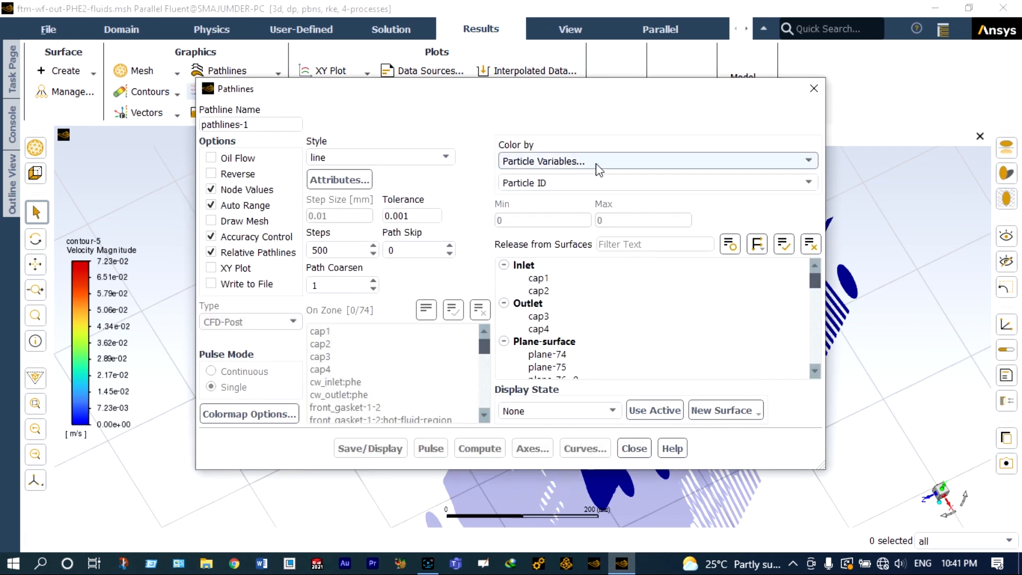
{"action": "left_click", "coordinate": [714, 161]}
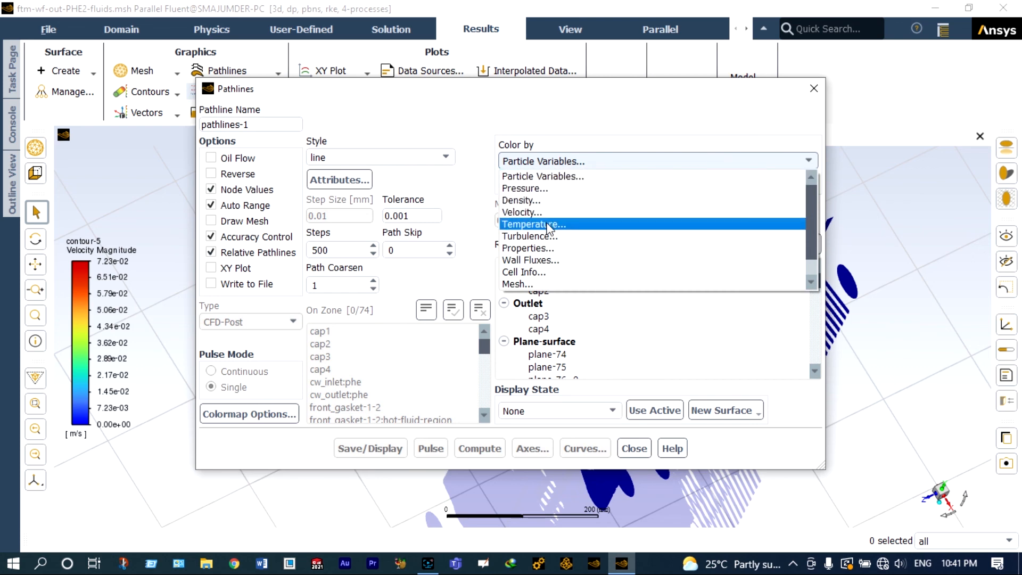
{"action": "left_click", "coordinate": [548, 224]}
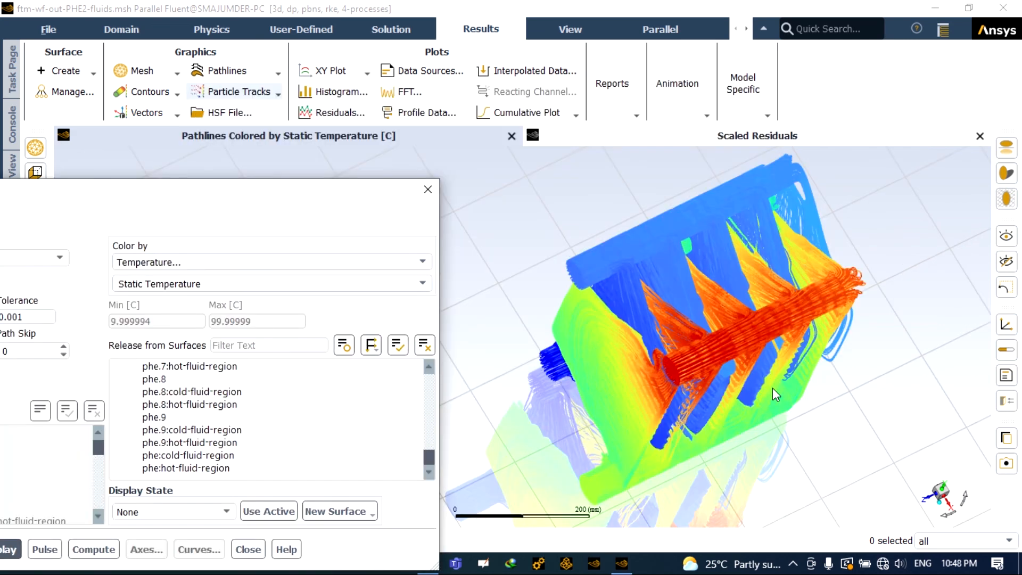
Step: Reorient the view and play a pulse animation of the temperature-coloured pathlines
{"action": "left_click", "coordinate": [946, 514]}
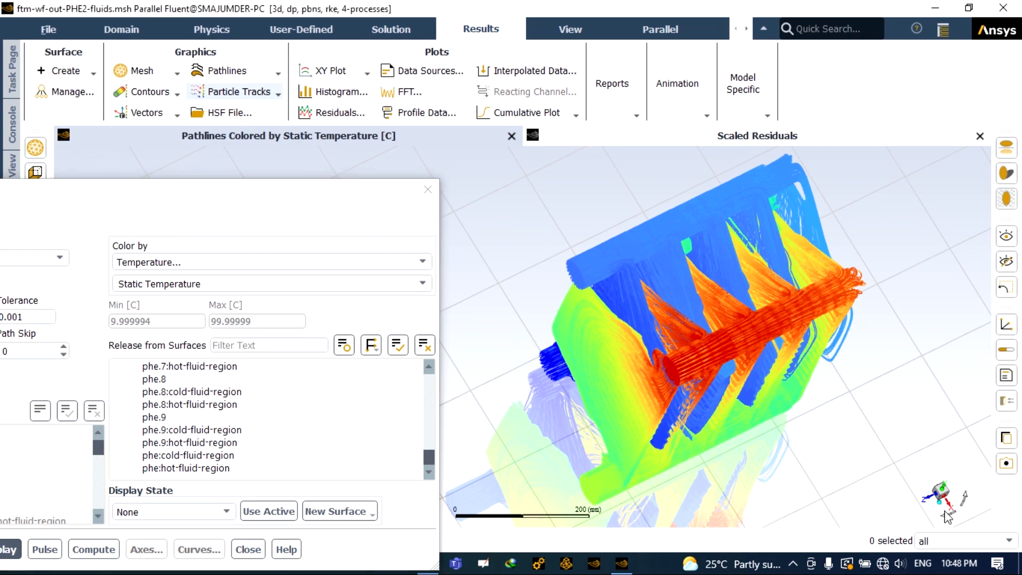
{"action": "left_click_drag", "start_coordinate": [962, 490], "coordinate": [963, 482]}
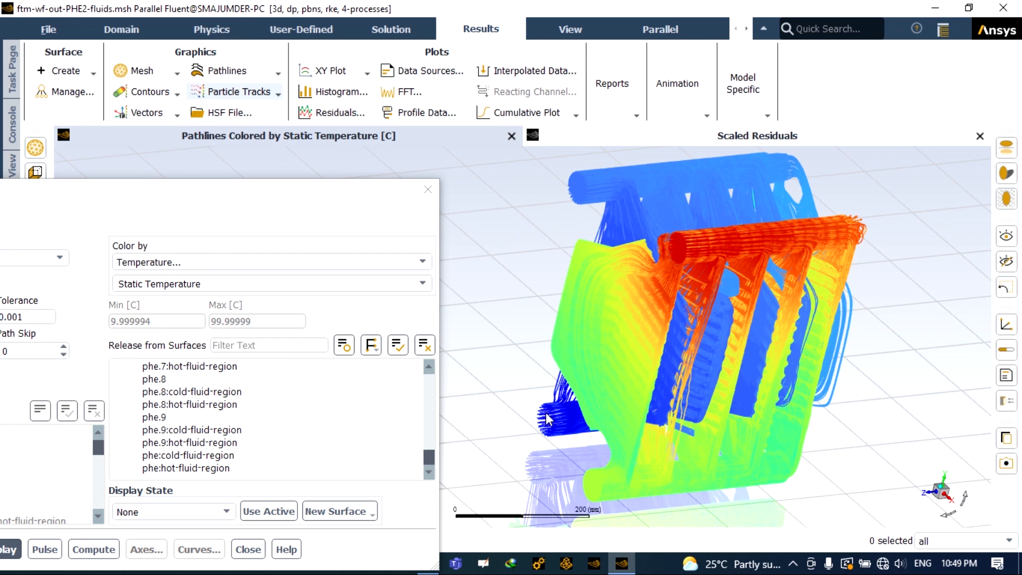
{"action": "scroll", "coordinate": [654, 263], "scroll_direction": "up", "scroll_amount": 1}
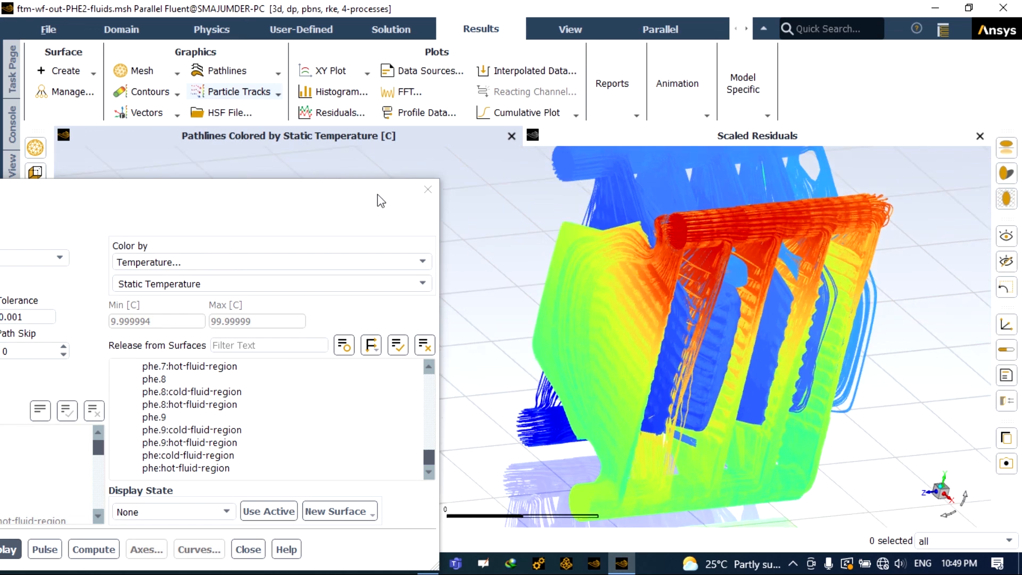
{"action": "left_click_drag", "start_coordinate": [377, 194], "coordinate": [429, 120]}
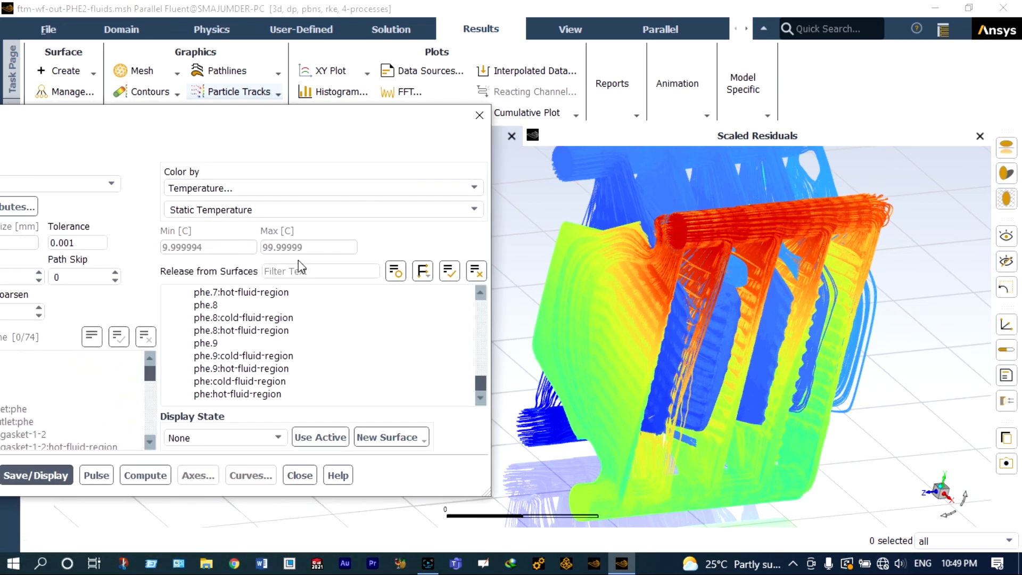
{"action": "left_click", "coordinate": [104, 478]}
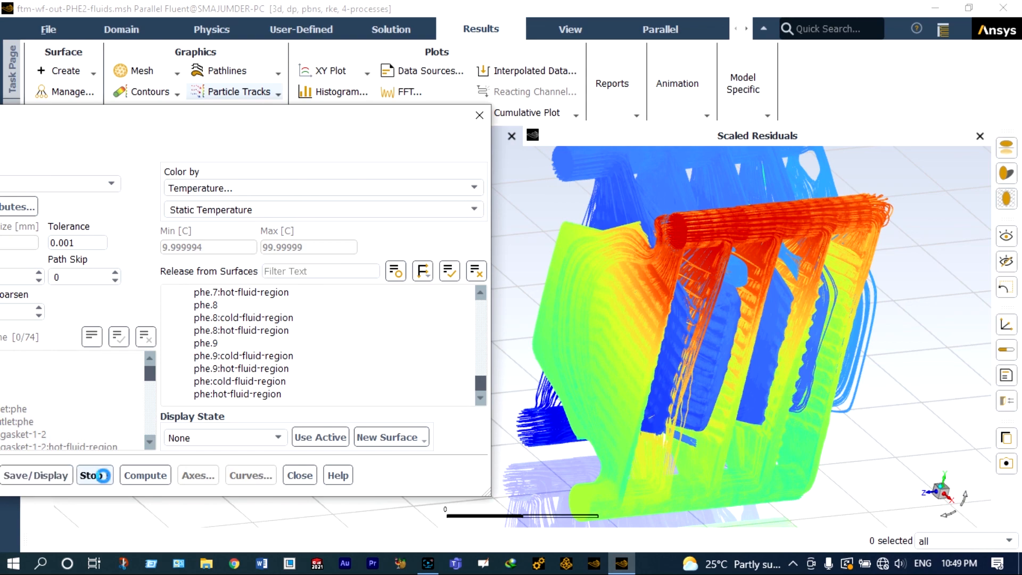